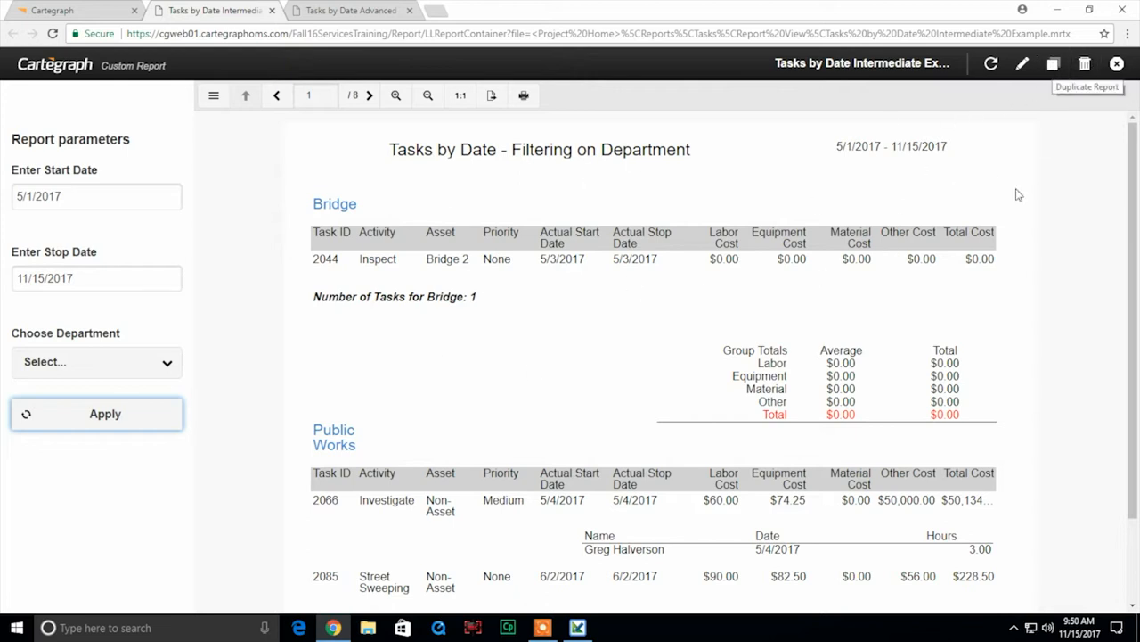
Step: Duplicate the Tasks by Date Intermediate Example report under the name "Tasks by Date Adv"
click(1053, 63)
click(547, 310)
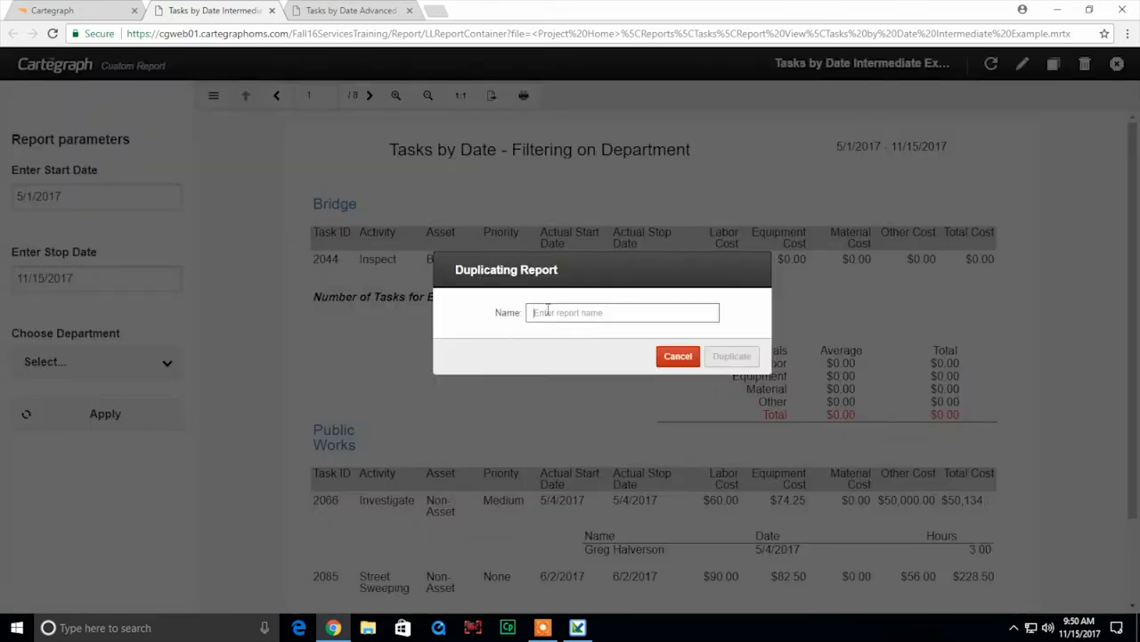
text(Ta)
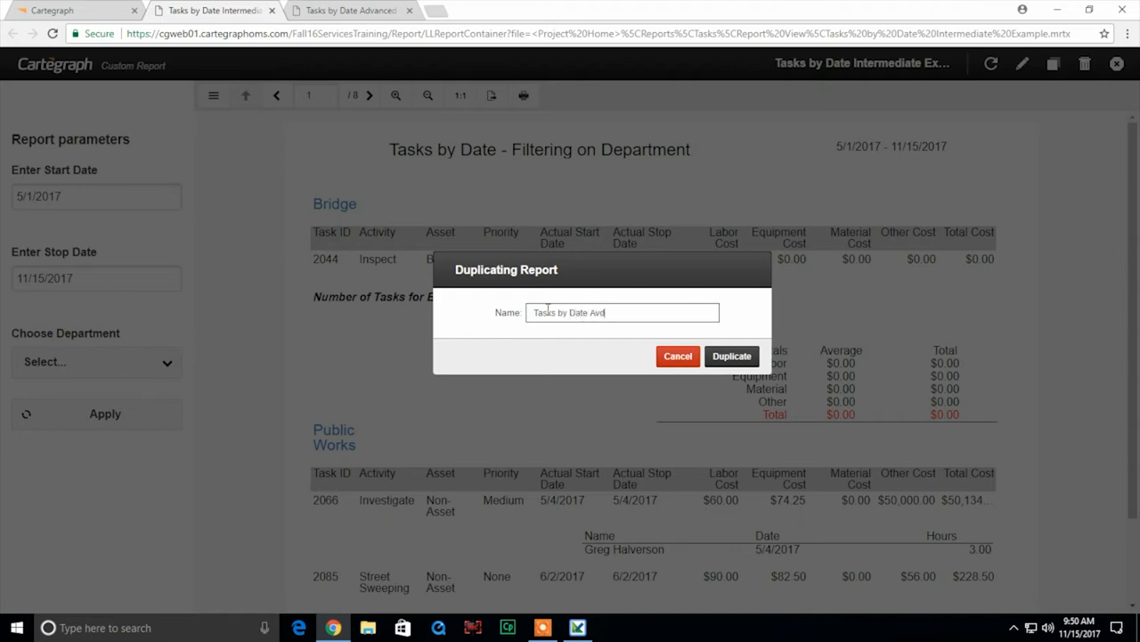
text(sks by Date A)
click(722, 356)
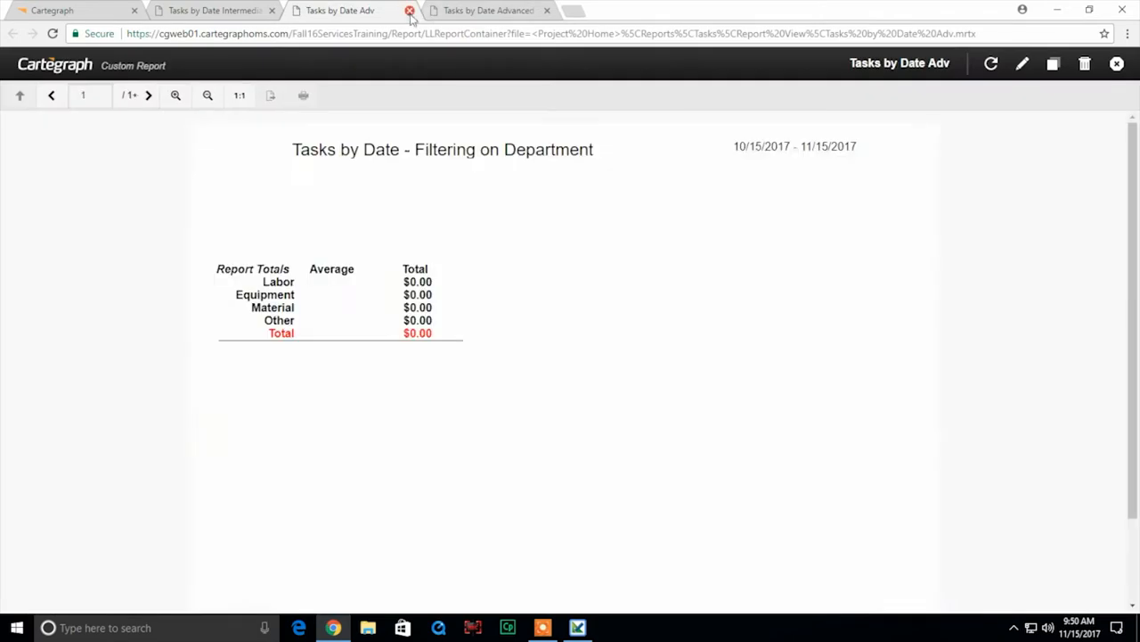
Step: Close the duplicated report, go to the Tasks by Date Advanced Video report, and switch to its design in Web Designer
click(409, 10)
click(385, 12)
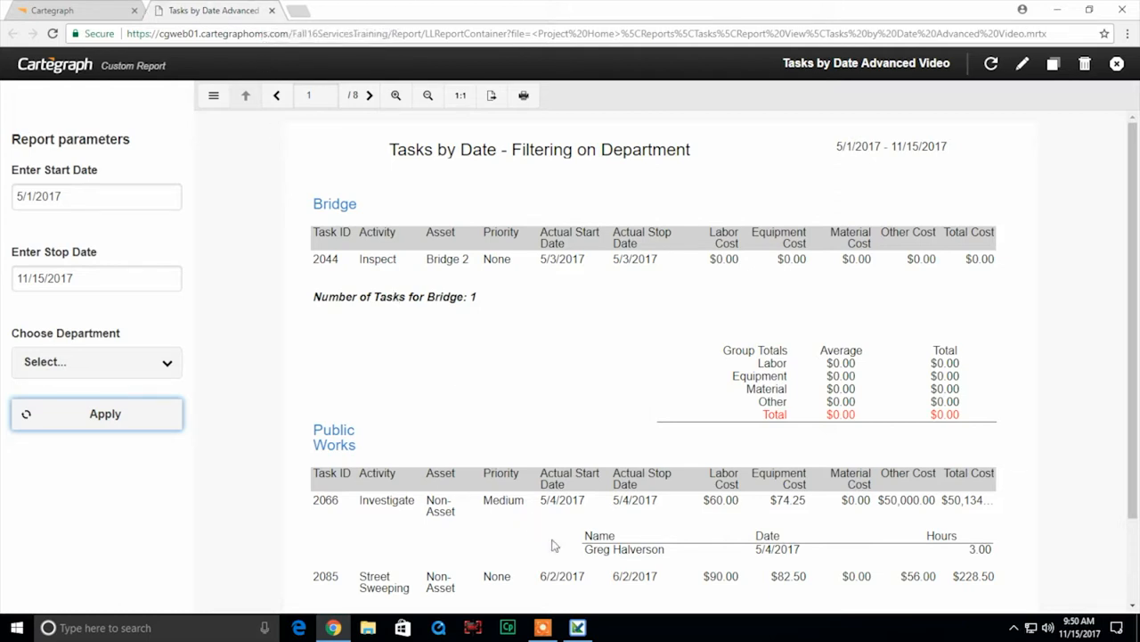
click(588, 628)
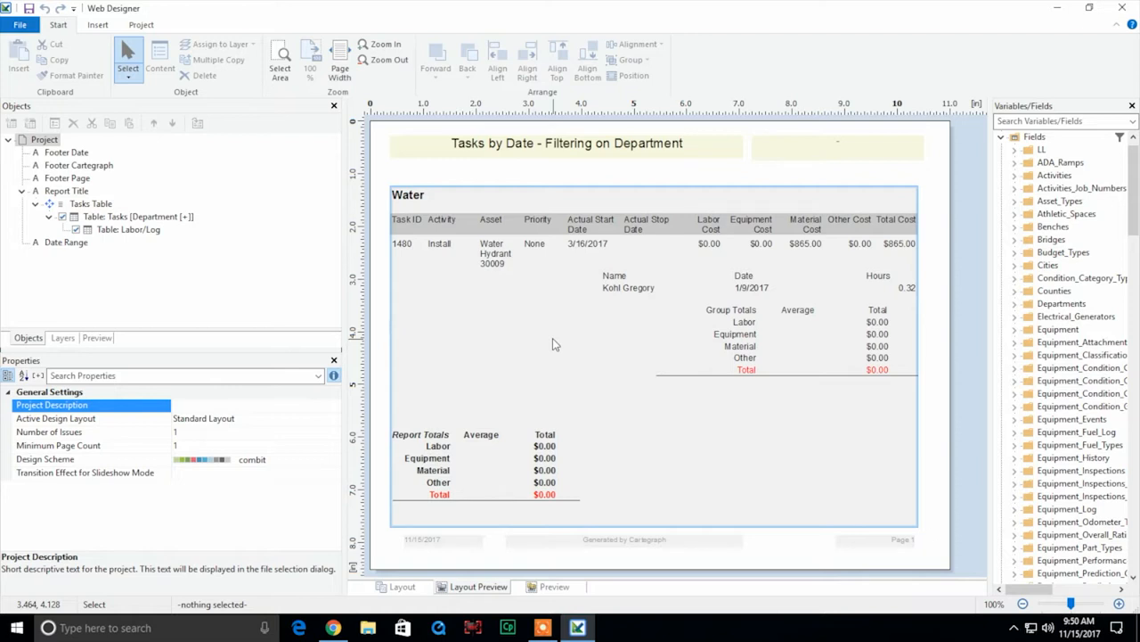
Step: Append a chart element at the level of the Tasks table in the report container, using Tasks as its source table
click(131, 219)
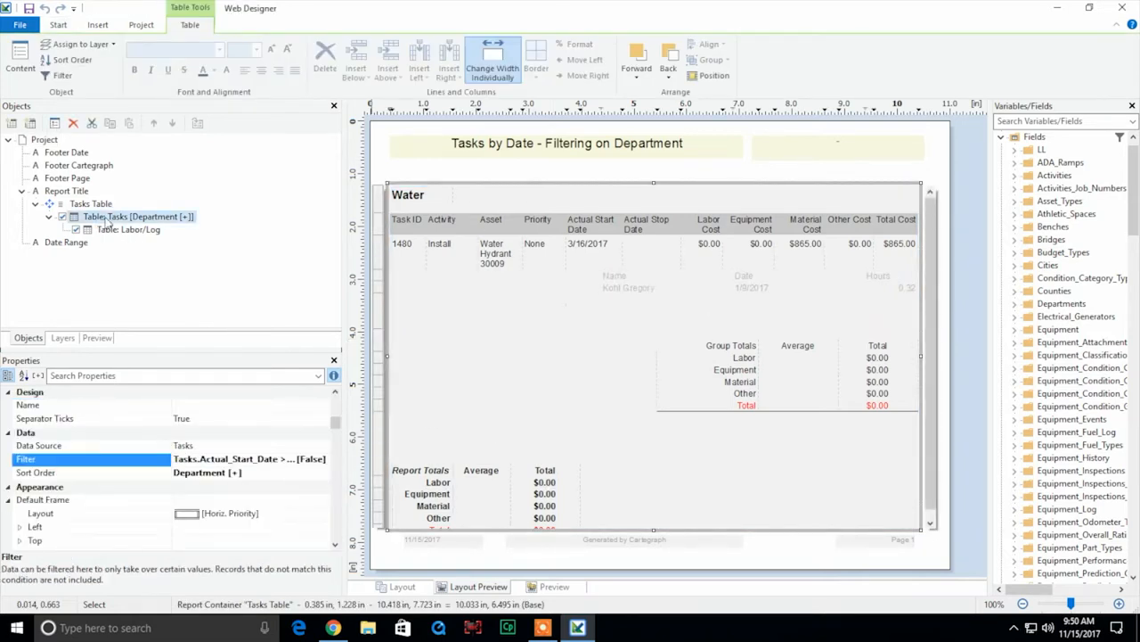
right_click(106, 220)
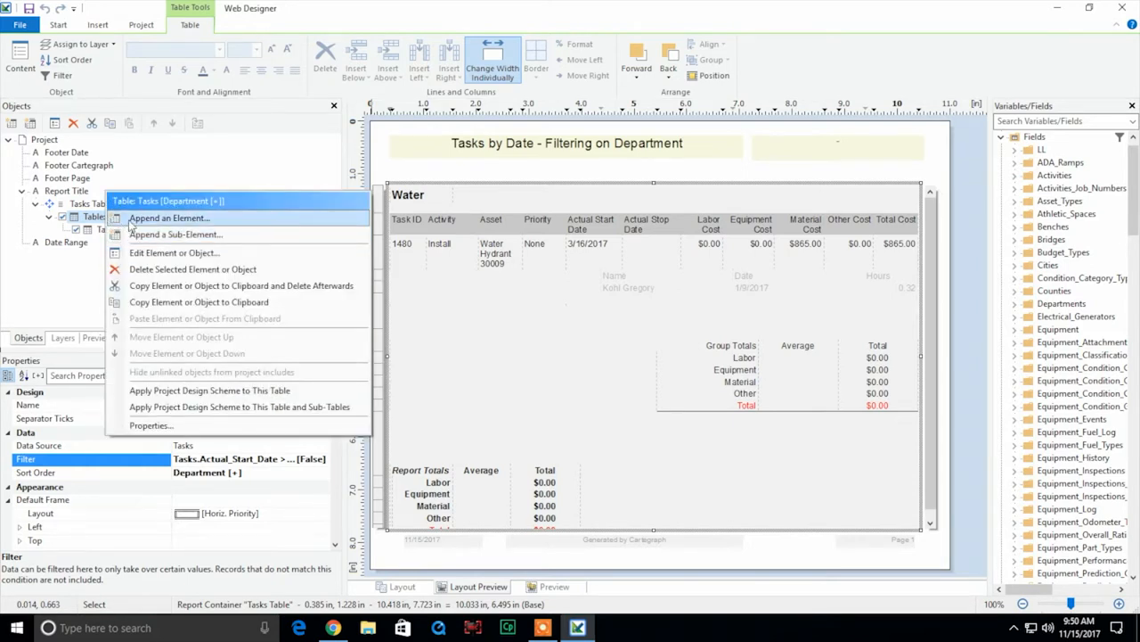
click(168, 218)
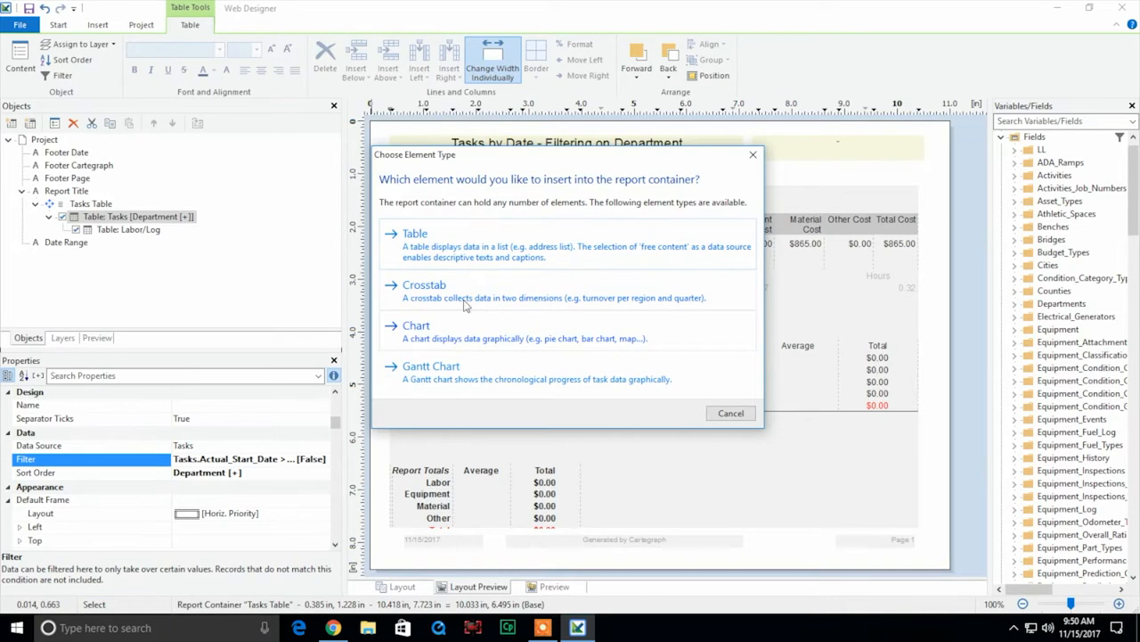
click(461, 340)
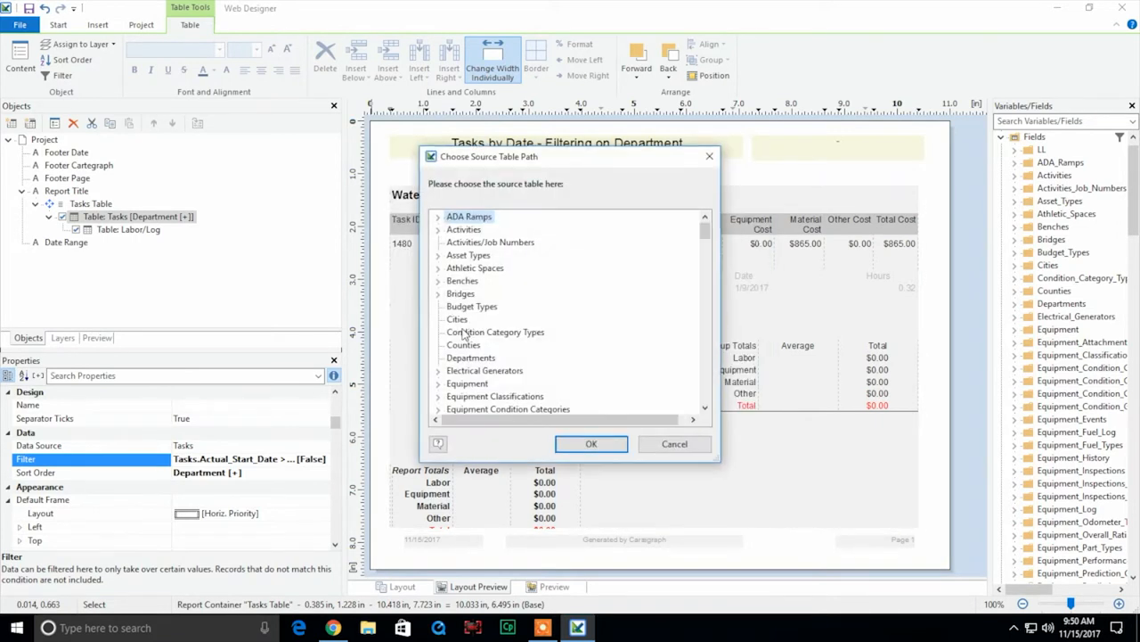
drag(705, 233, 701, 373)
click(458, 319)
click(590, 443)
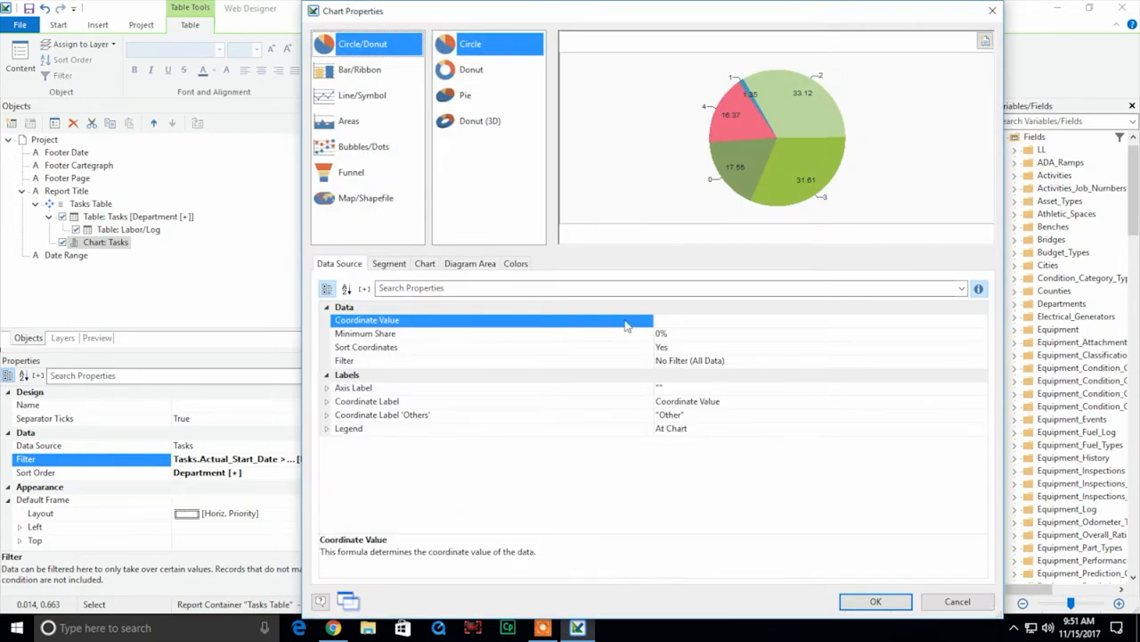
Step: Set the circle chart's coordinate value to Tasks.Activity and accept the chart properties
click(688, 322)
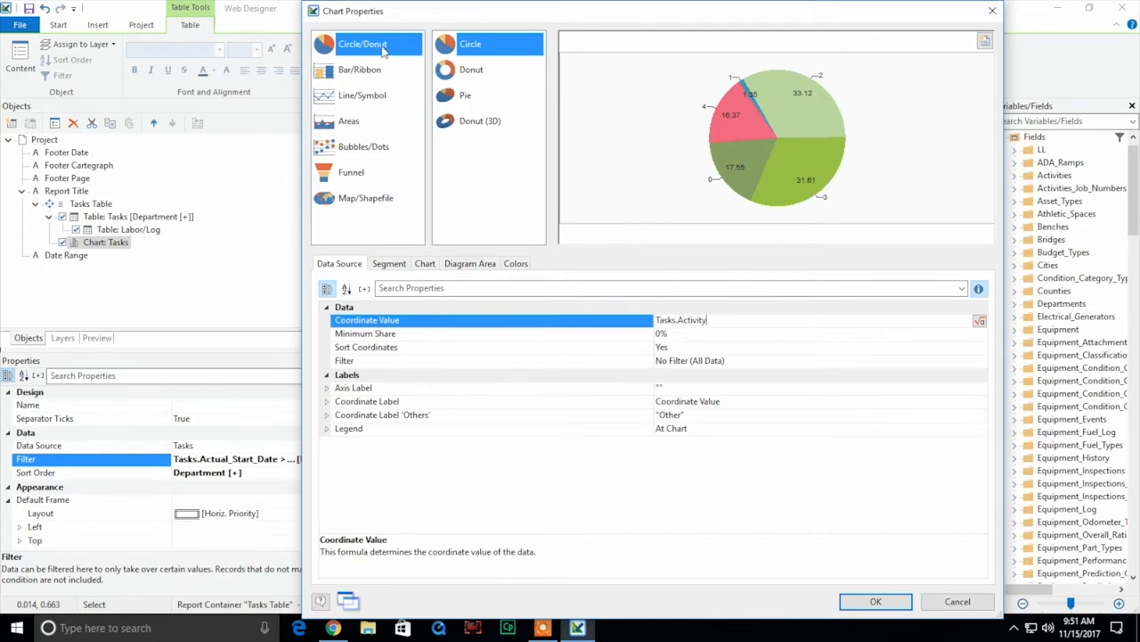
click(727, 335)
click(729, 321)
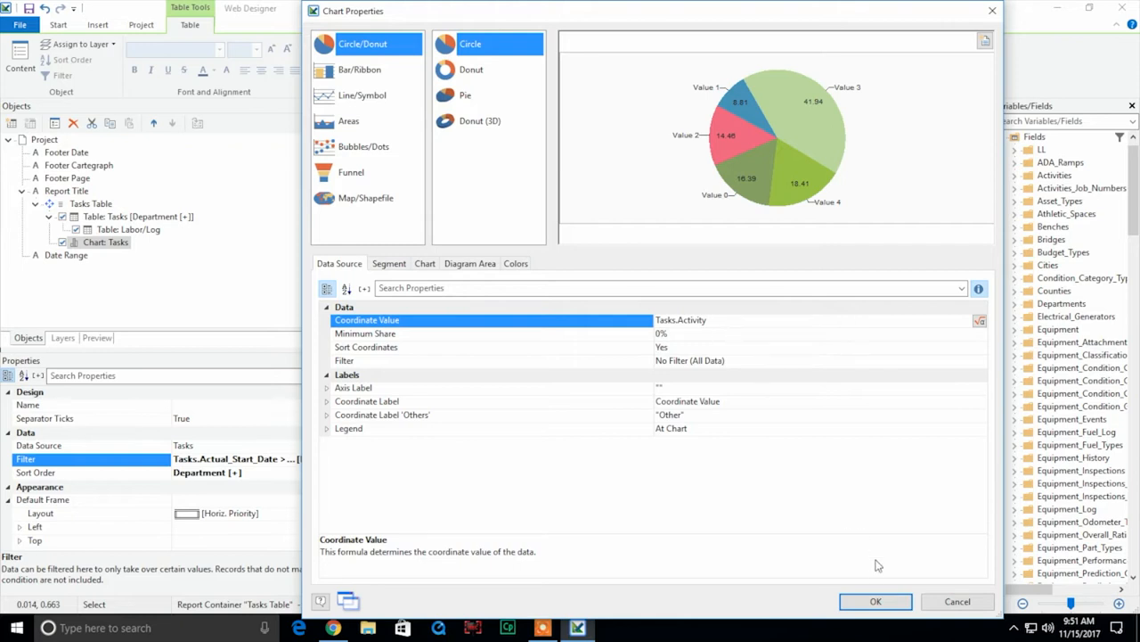
click(876, 604)
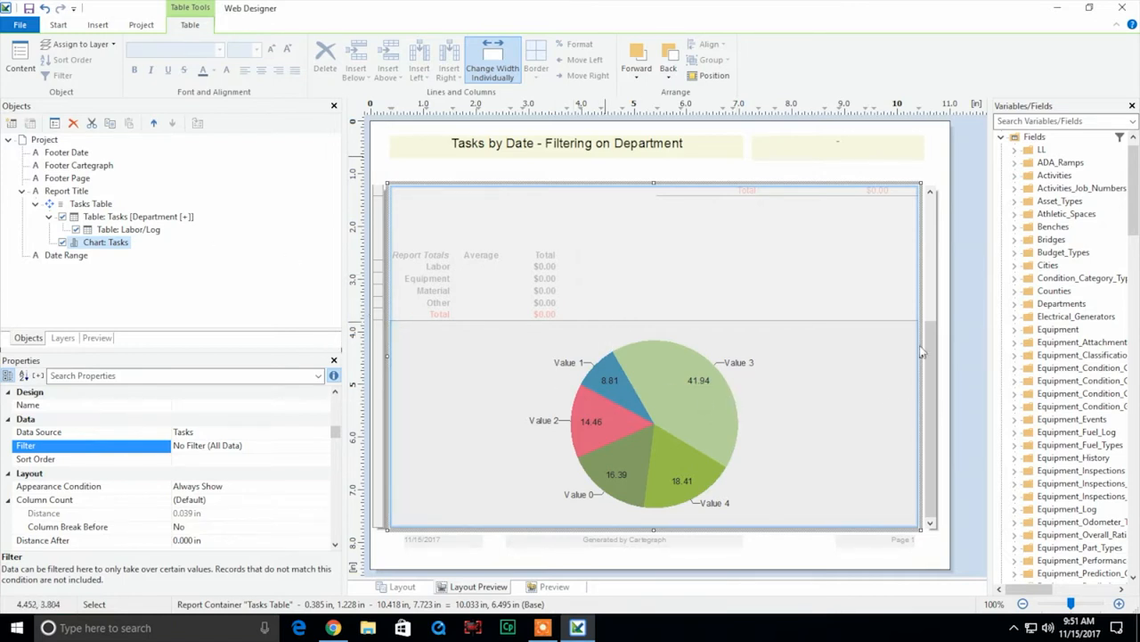
Step: Move the Tasks chart above the Tasks table in the report container's object order
scroll(485, 352, up, 2)
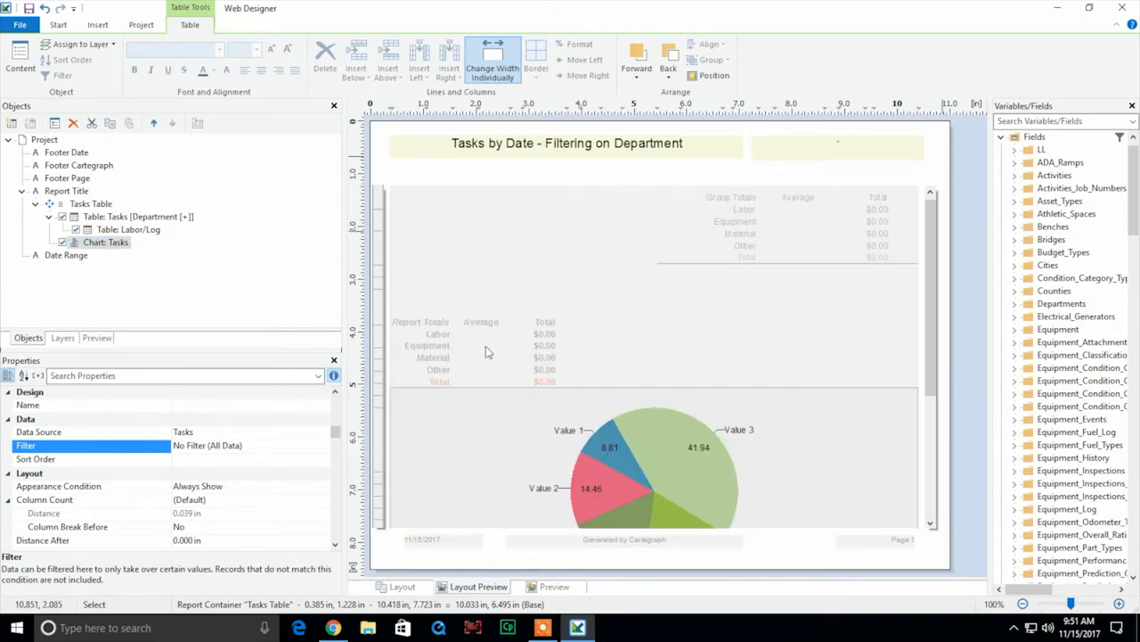
scroll(486, 352, up, 4)
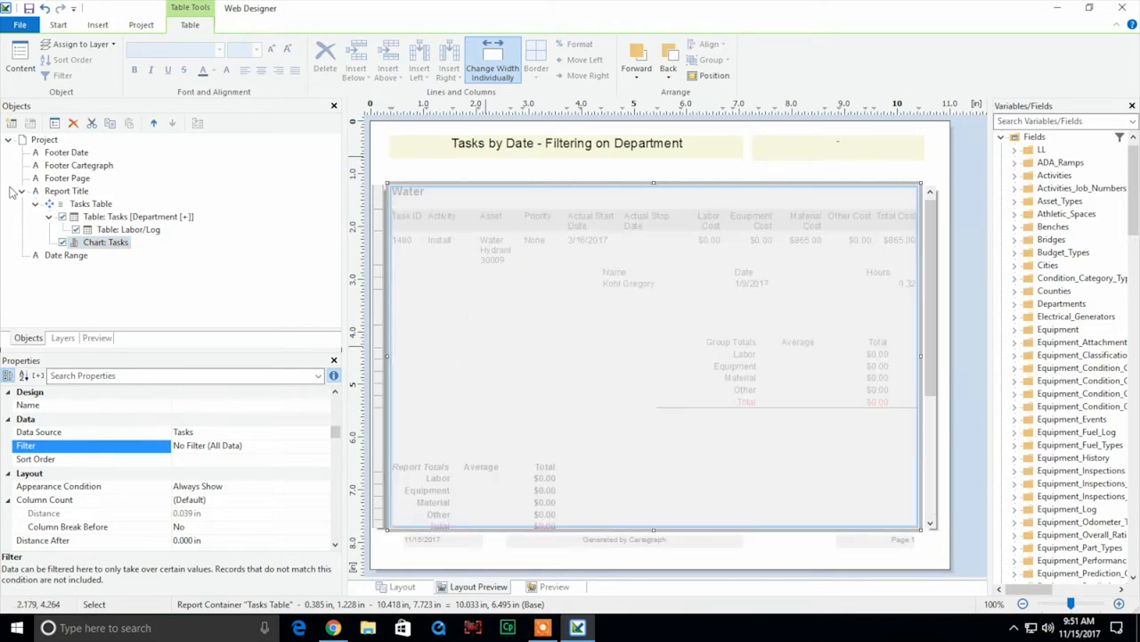
click(107, 242)
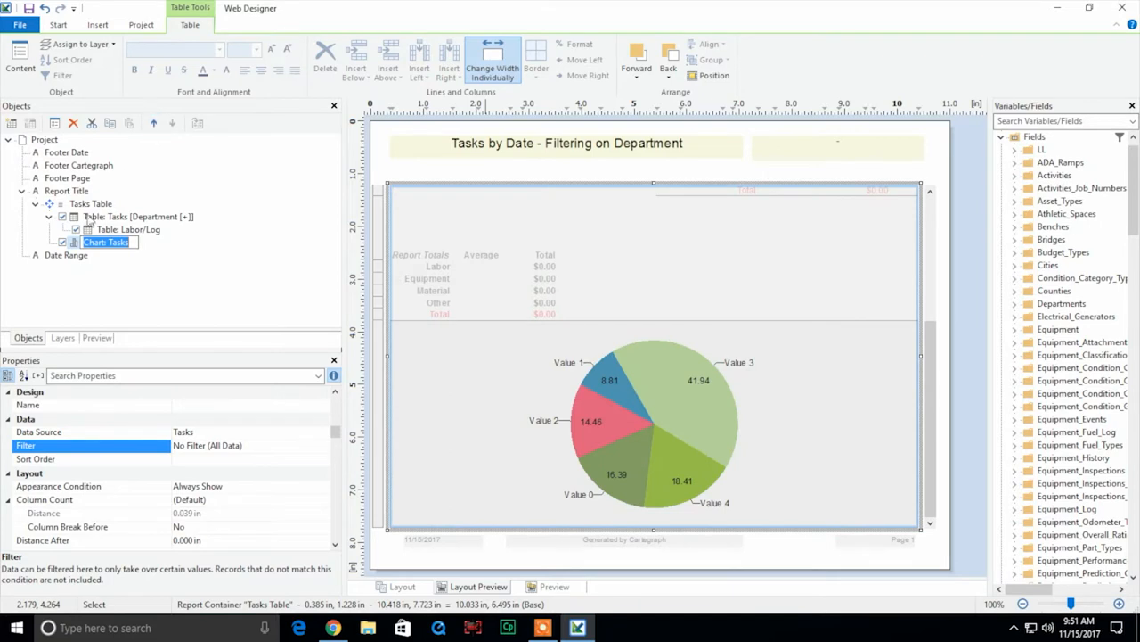
click(100, 273)
click(82, 243)
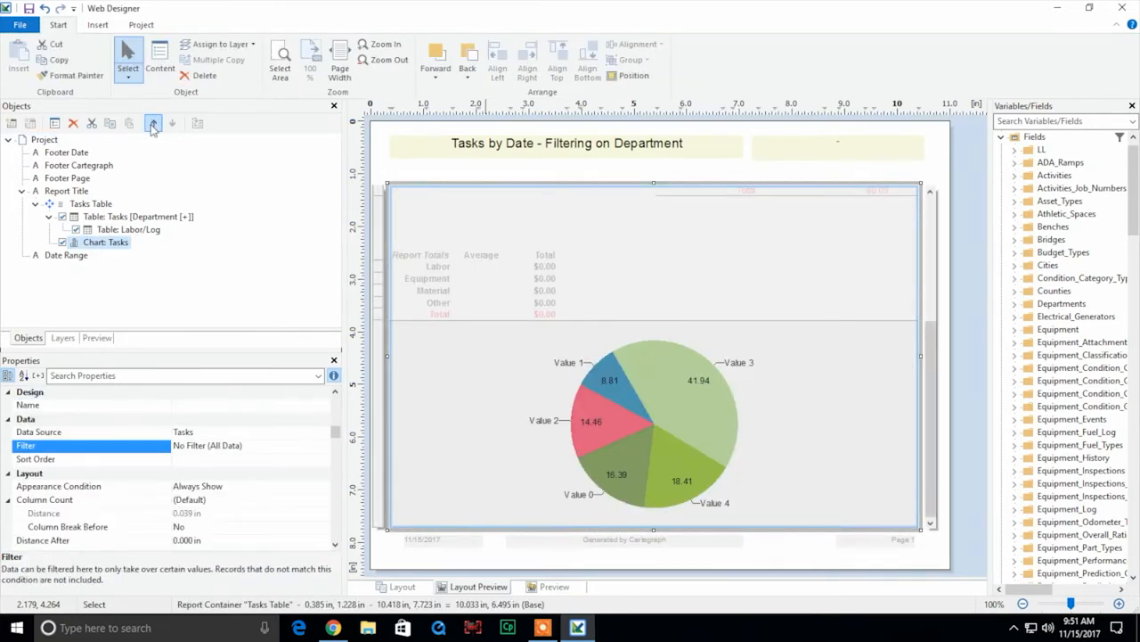
click(152, 124)
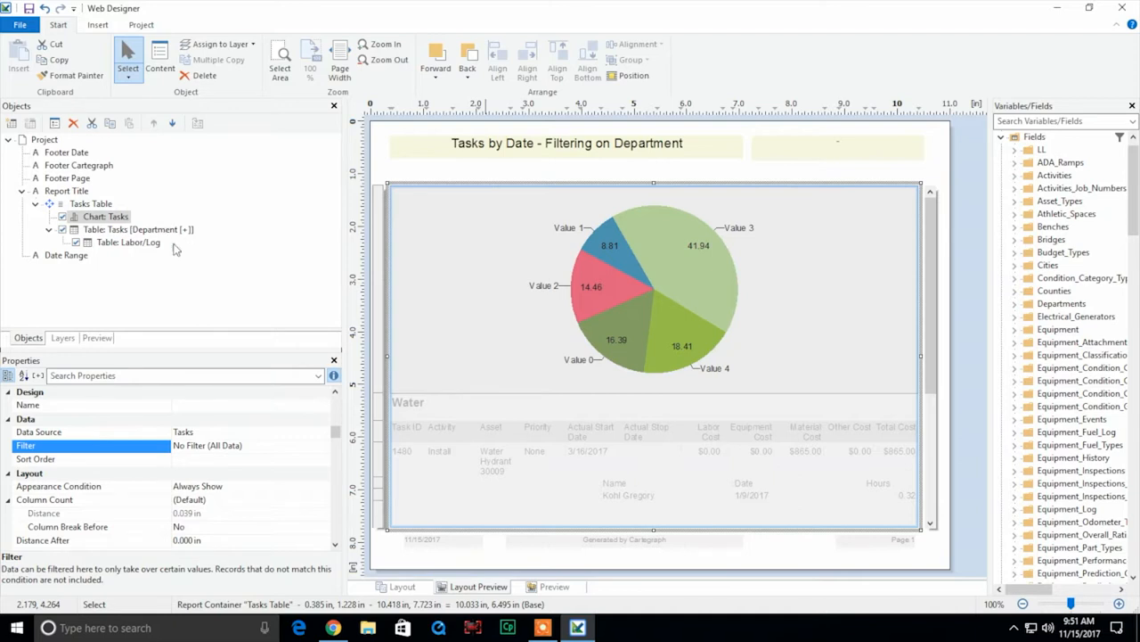
Step: Copy the start date, stop date and department filter expression from the Tasks table, leaving the table's filter as it is
click(116, 233)
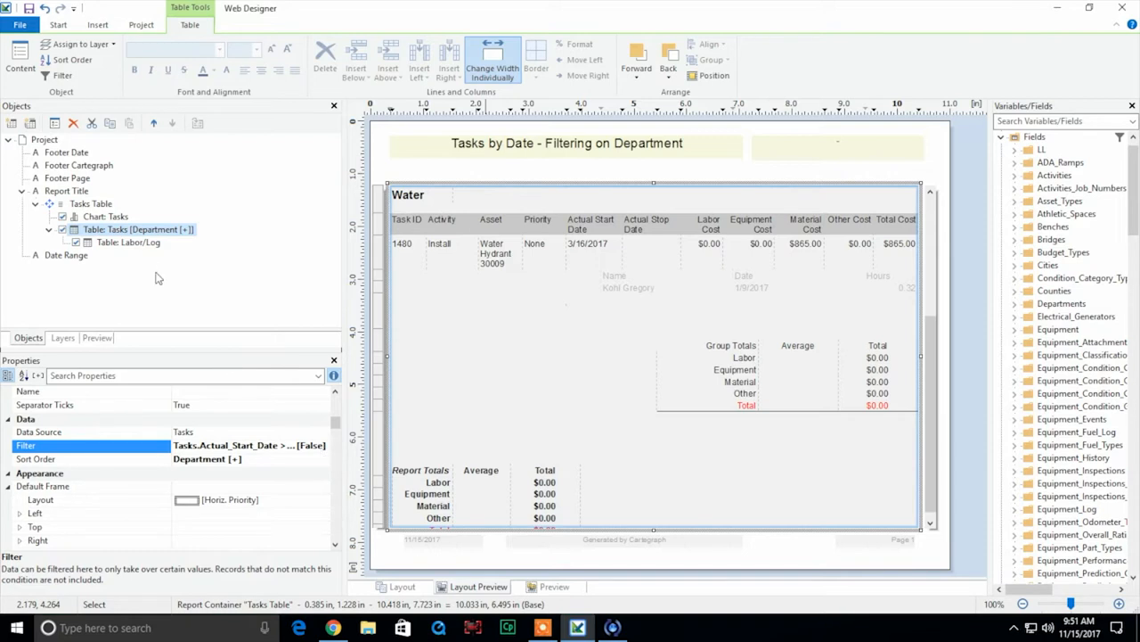
click(293, 445)
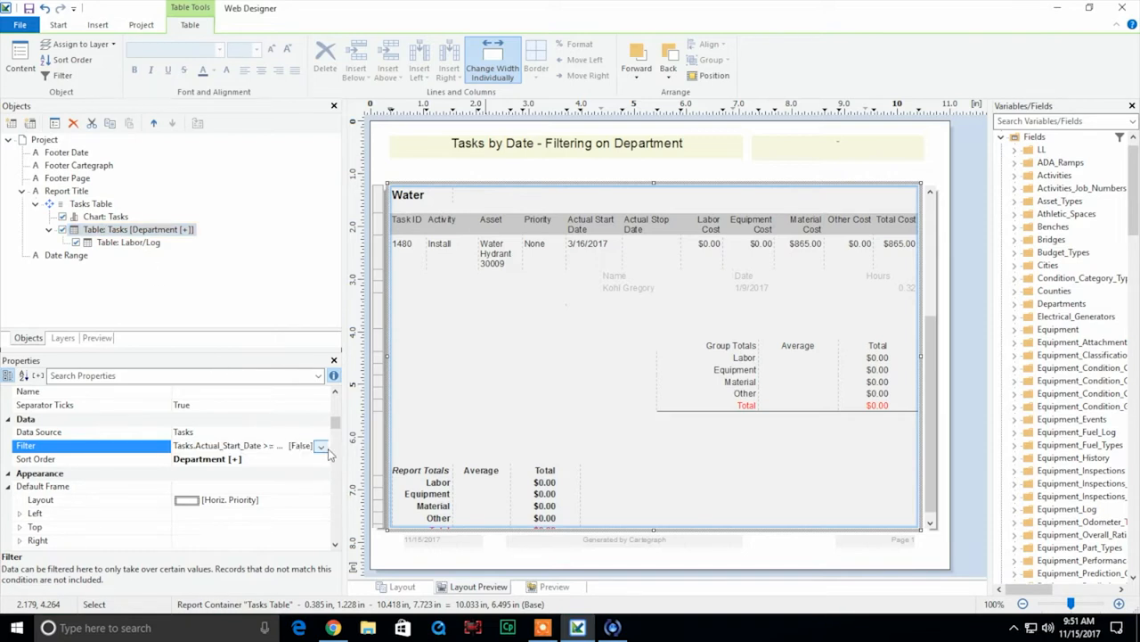
click(322, 447)
click(306, 500)
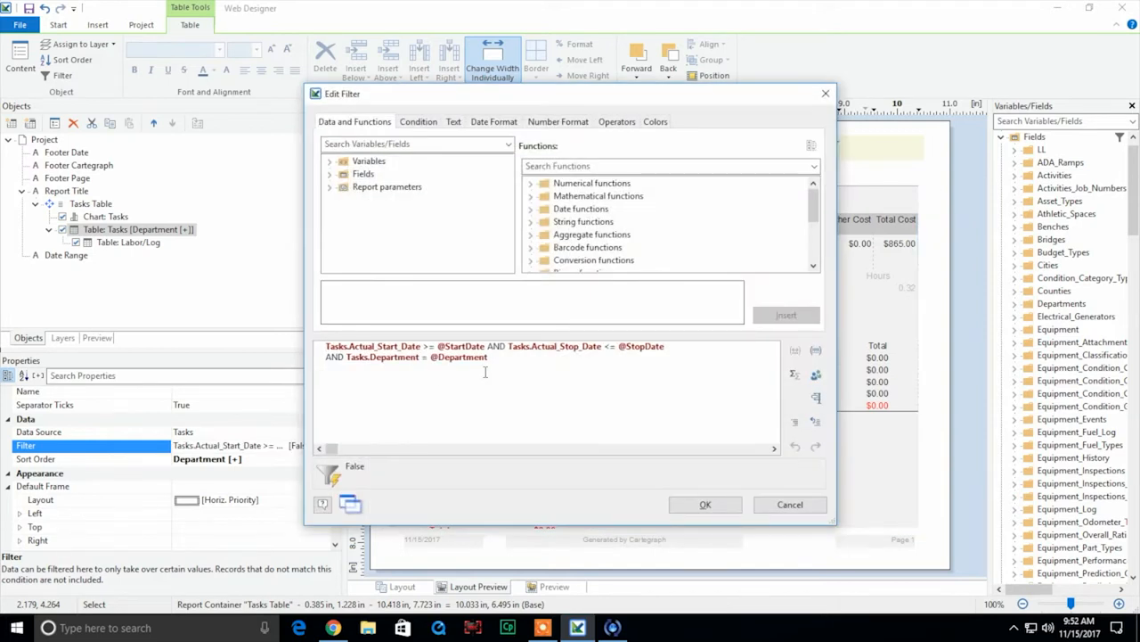
drag(493, 360, 338, 339)
key(ctrl+c)
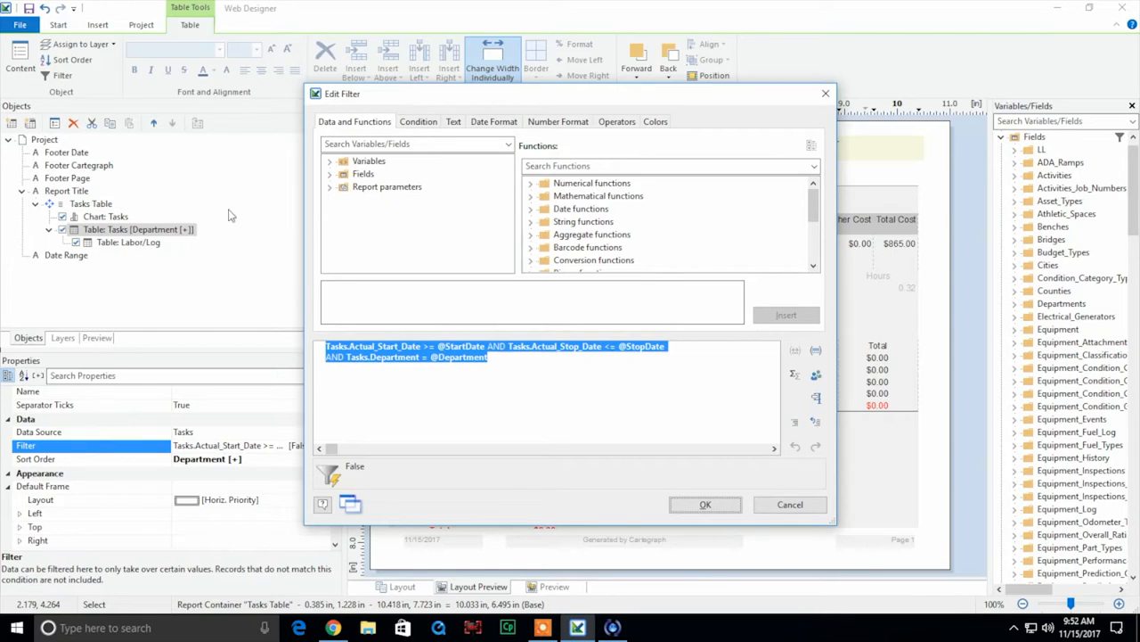
key(Escape)
Step: Paste the copied start date, stop date and department expression as the filter of the Tasks chart
click(114, 219)
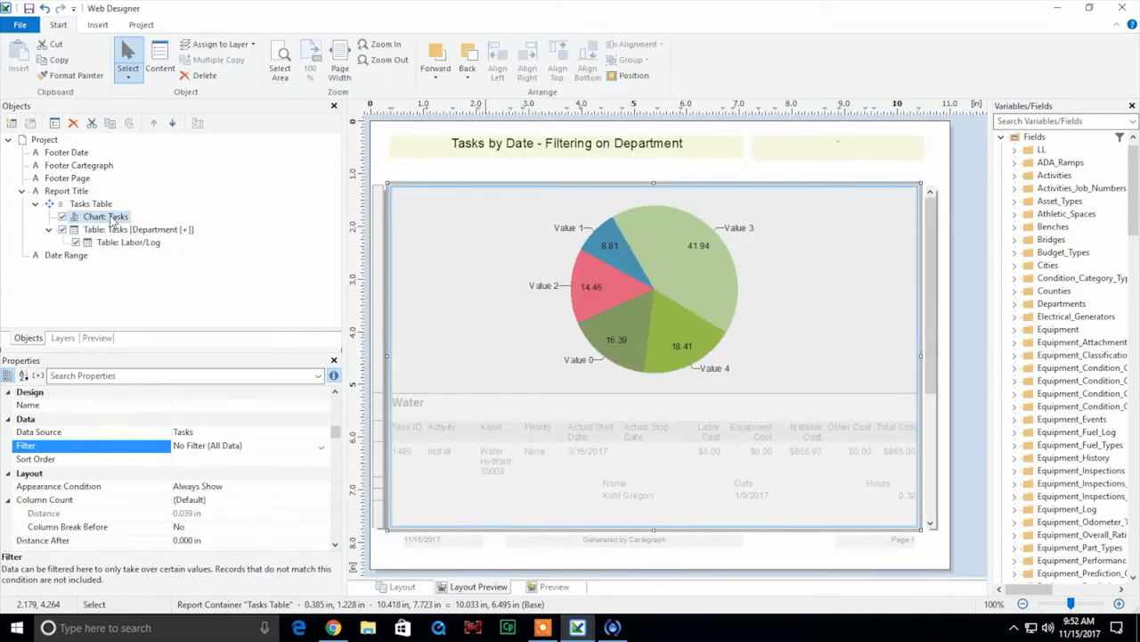
double_click(113, 221)
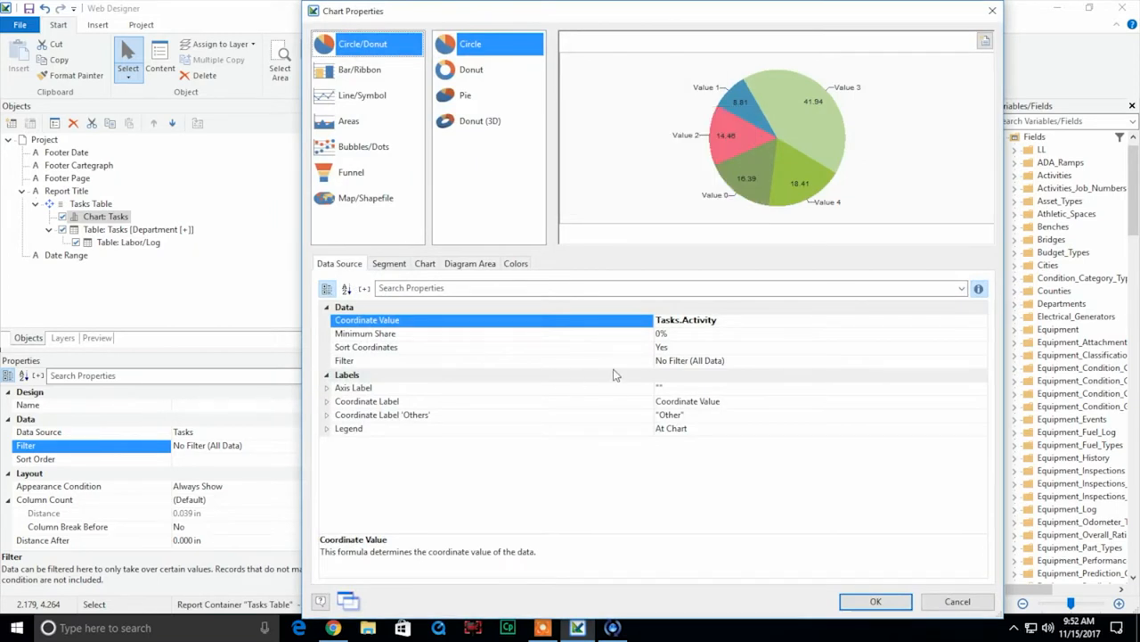
click(734, 364)
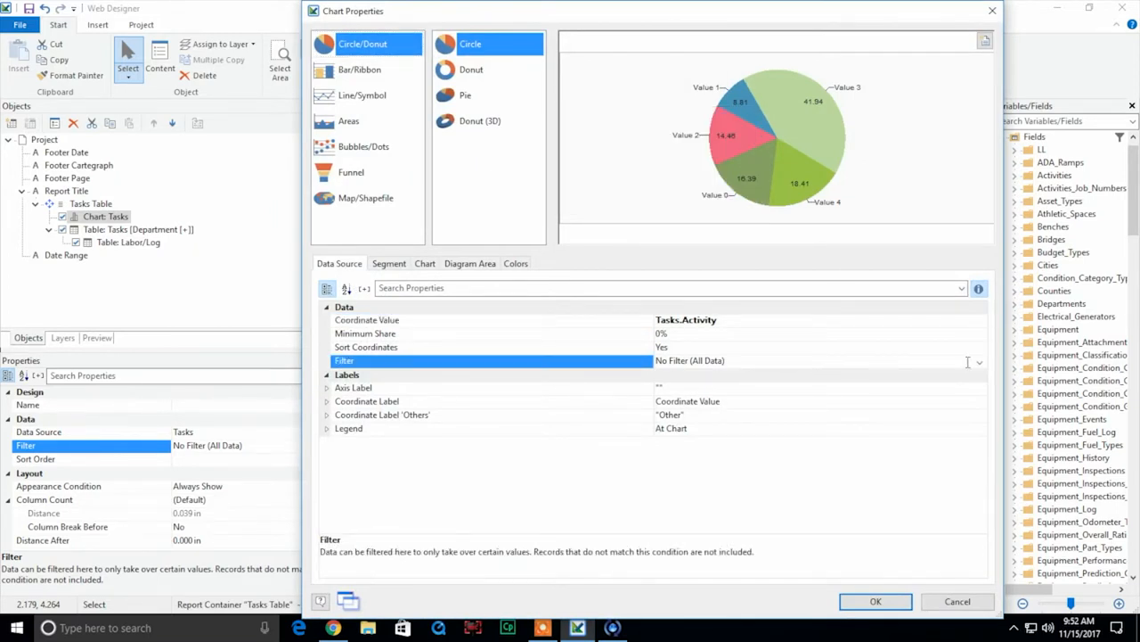
click(979, 362)
click(944, 401)
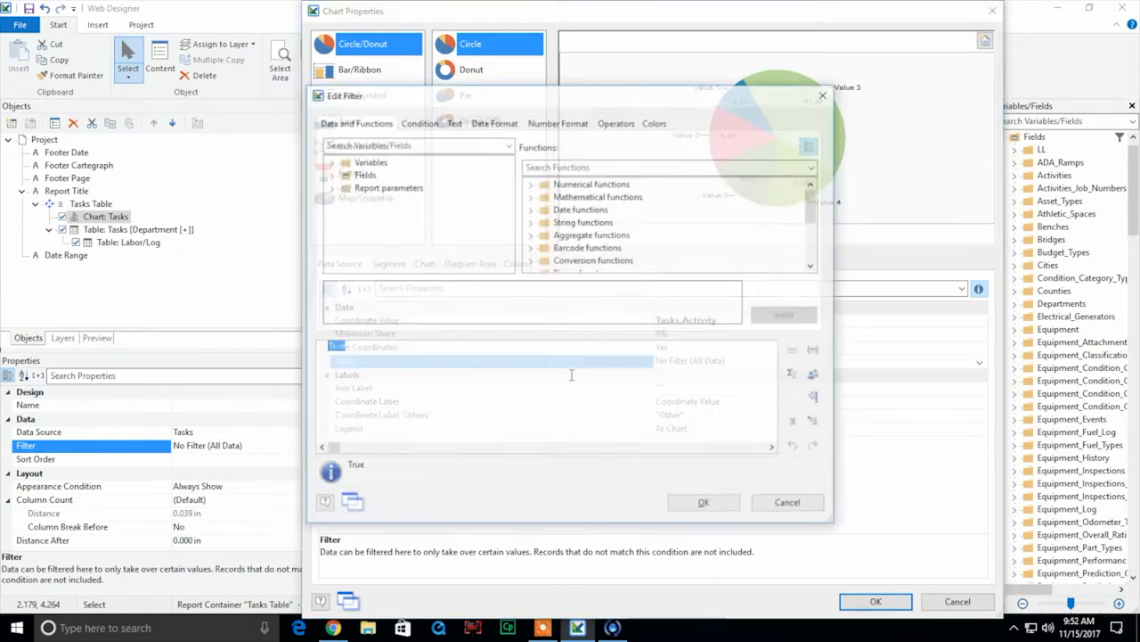
key(ctrl+v)
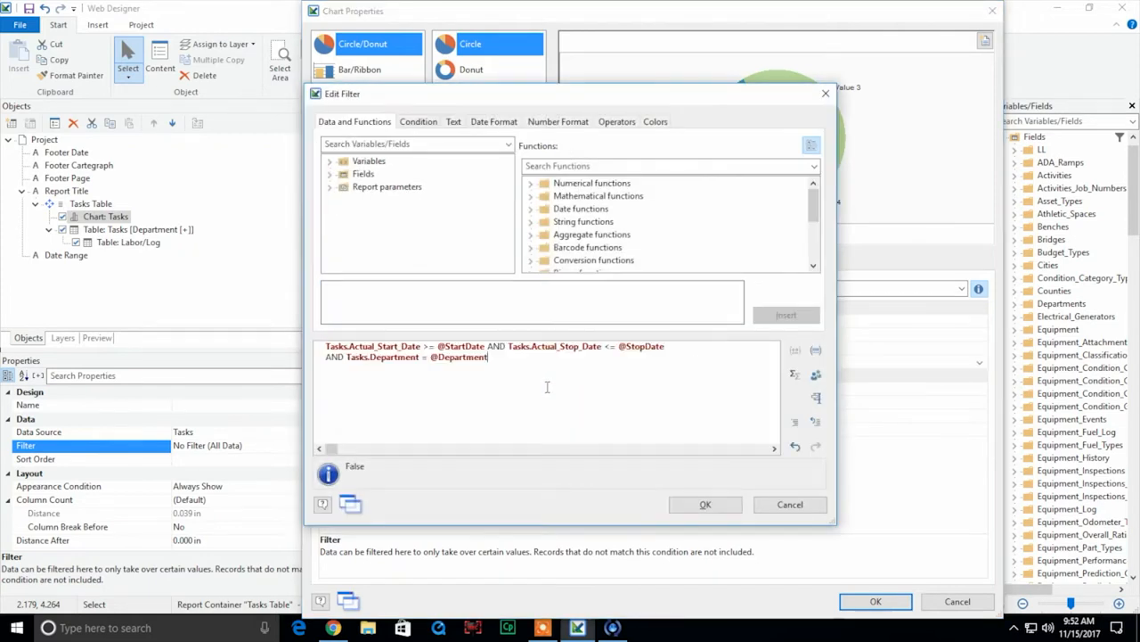
click(709, 505)
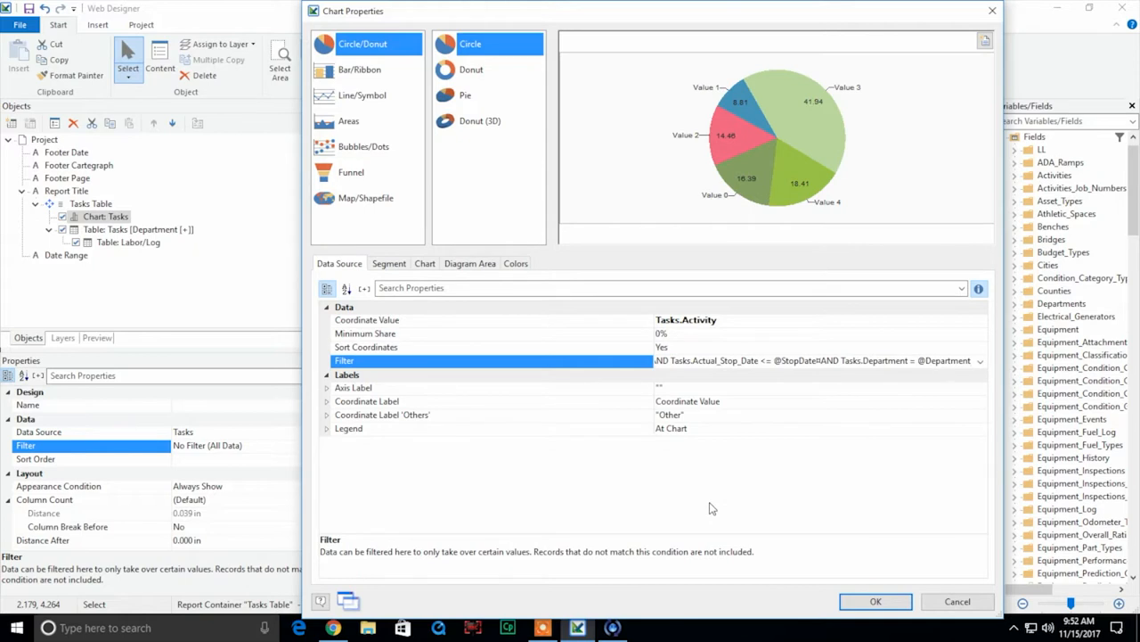
Step: Try a minimum share of 10% for the chart's data, and set it to 5%
click(676, 334)
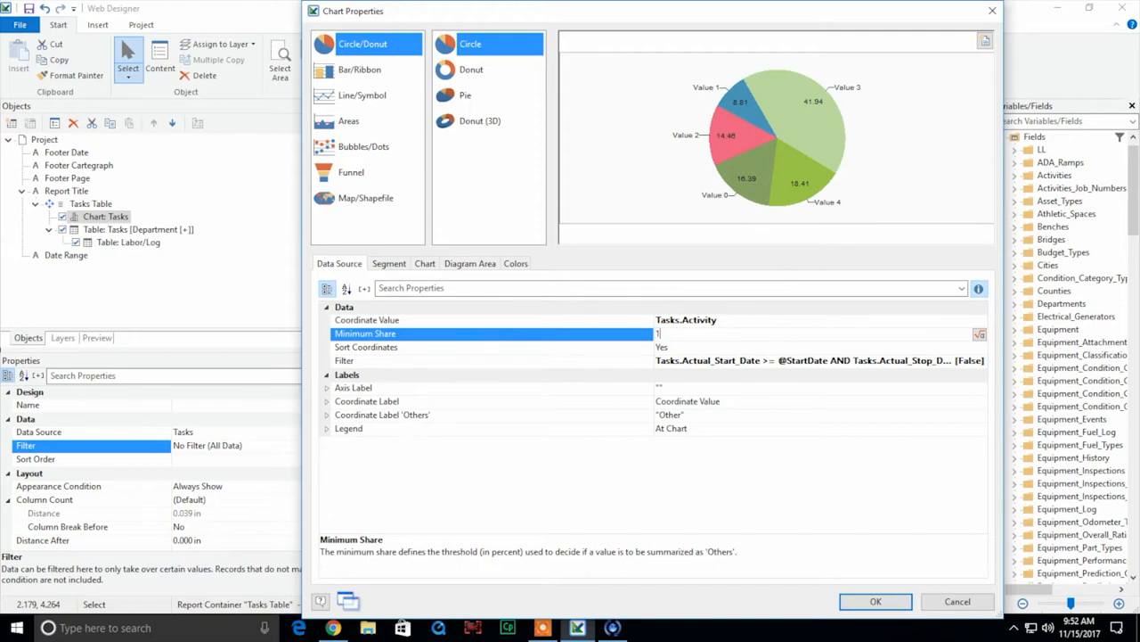
click(729, 349)
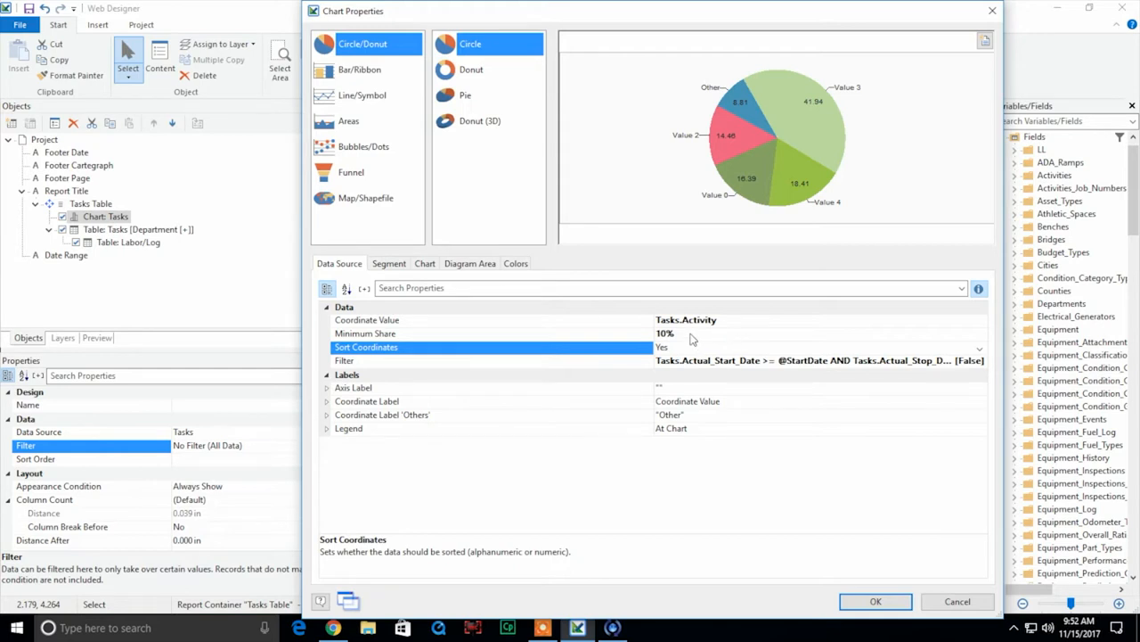
click(696, 335)
text(5)
click(704, 346)
Step: Set the chart's coordinate label font size to 10 pt, keeping regular Arial
click(327, 402)
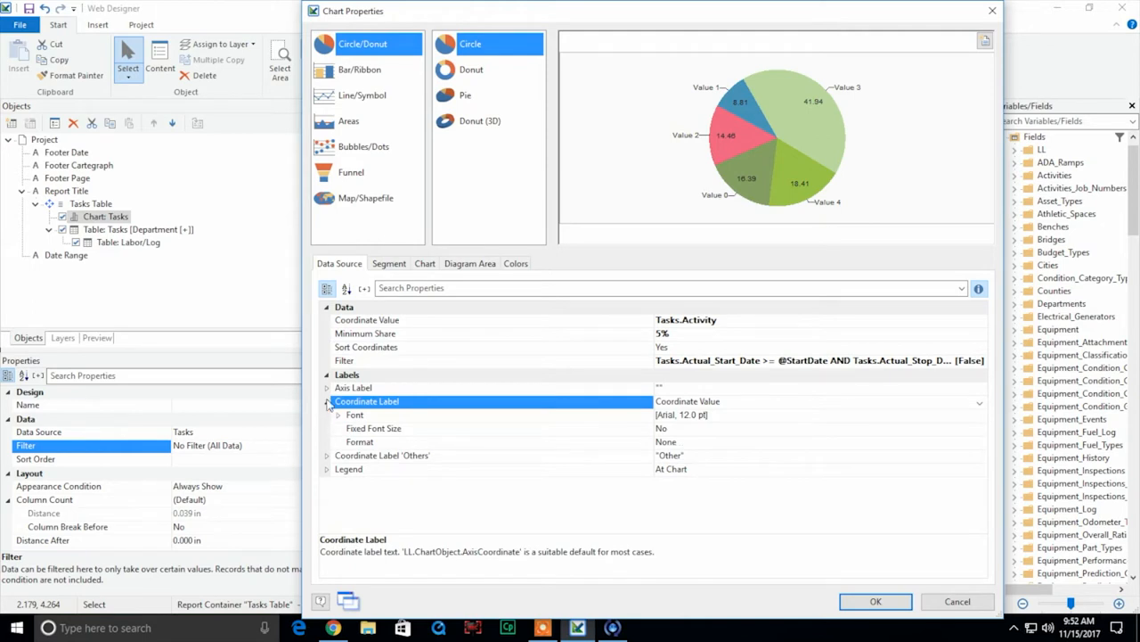
click(728, 418)
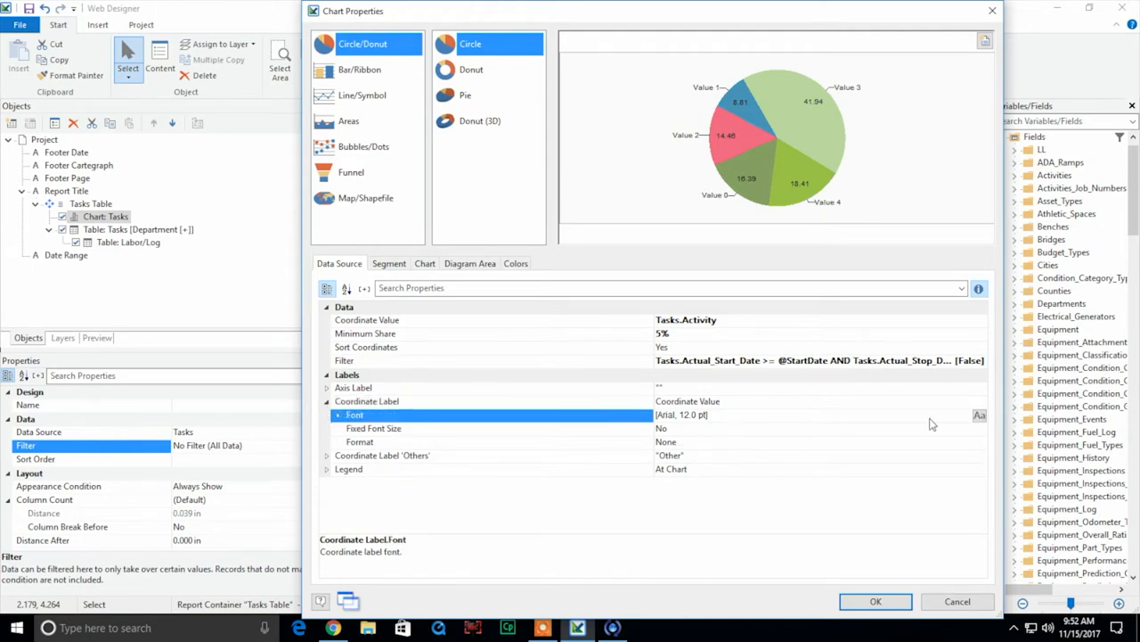
click(980, 415)
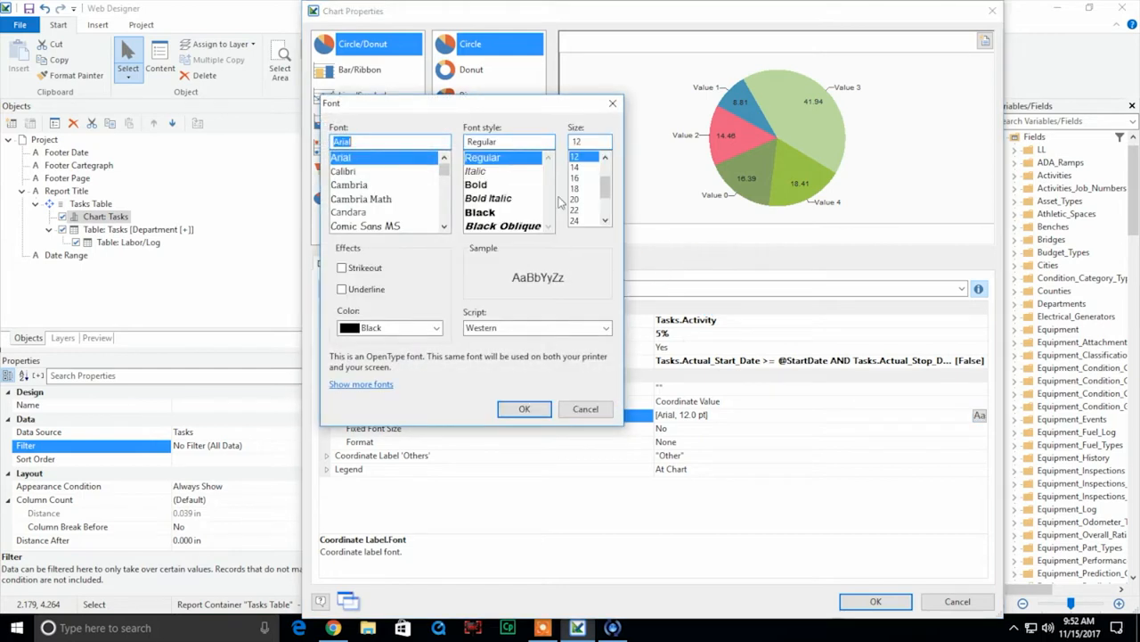
click(604, 158)
click(604, 159)
click(604, 159)
click(578, 168)
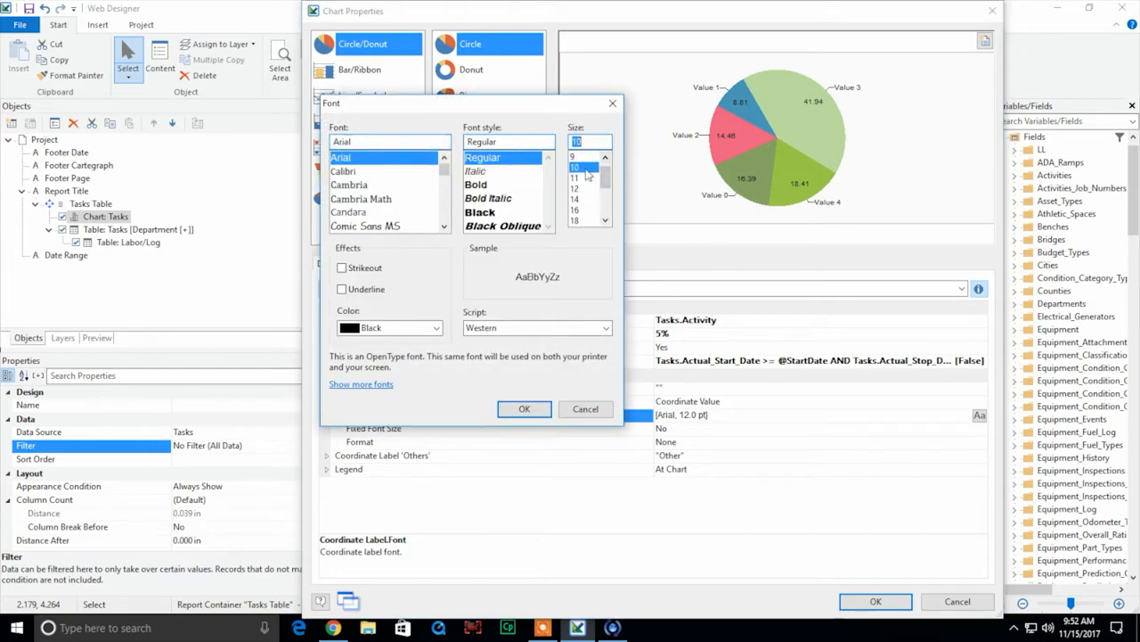
click(526, 409)
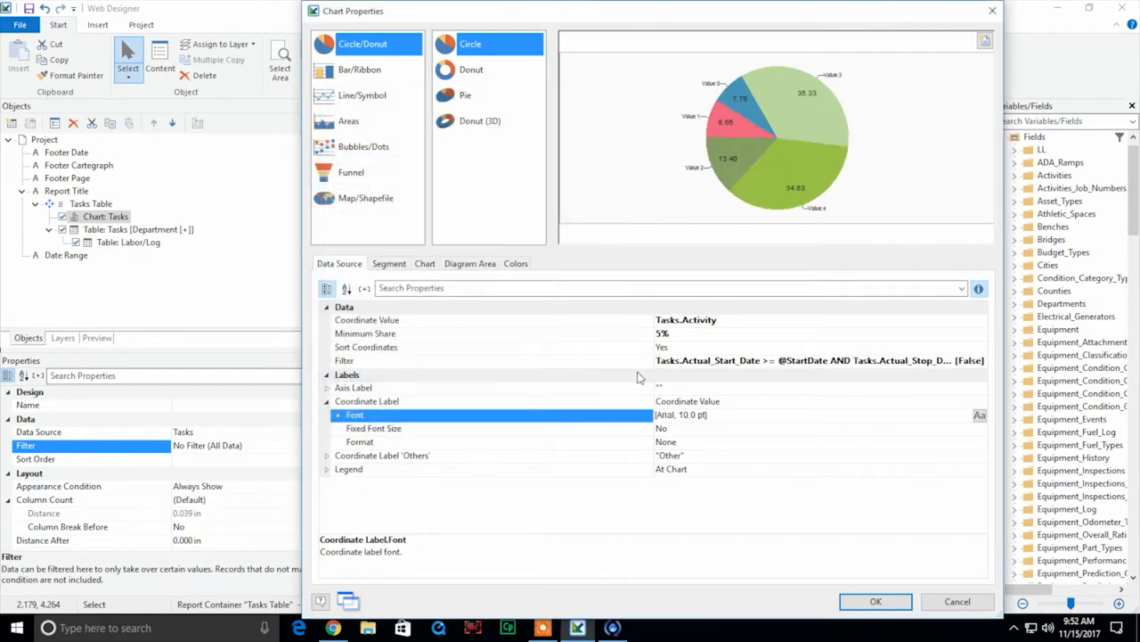
Step: Set the font size of the chart's 'Others' coordinate label to 10 pt, keeping regular Arial
click(327, 456)
click(918, 472)
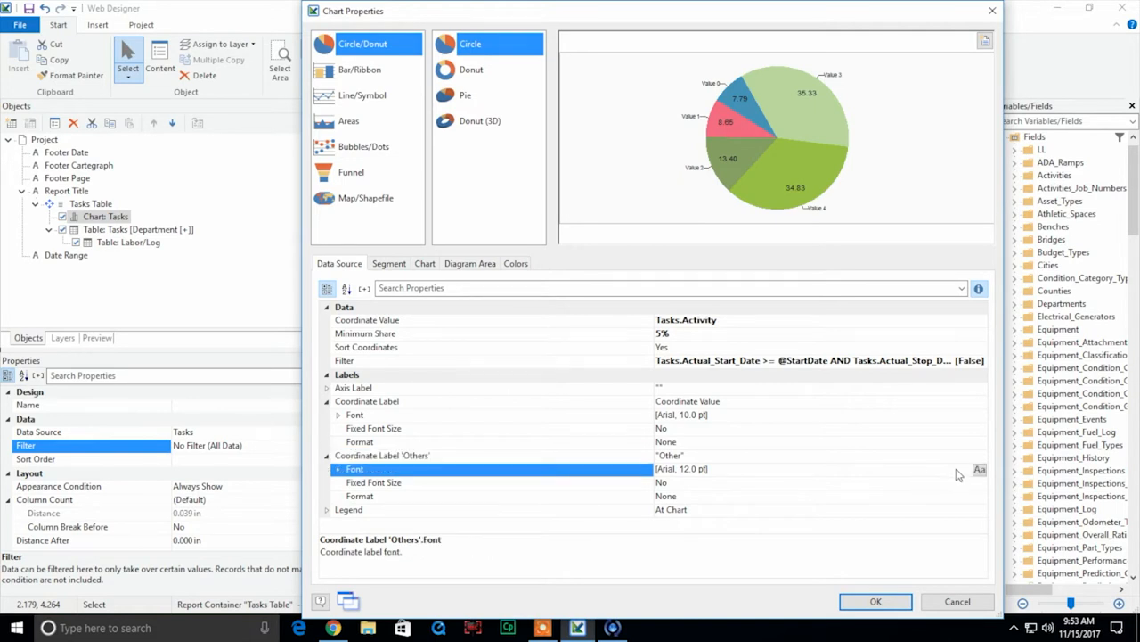
click(979, 470)
click(605, 158)
click(605, 158)
click(583, 155)
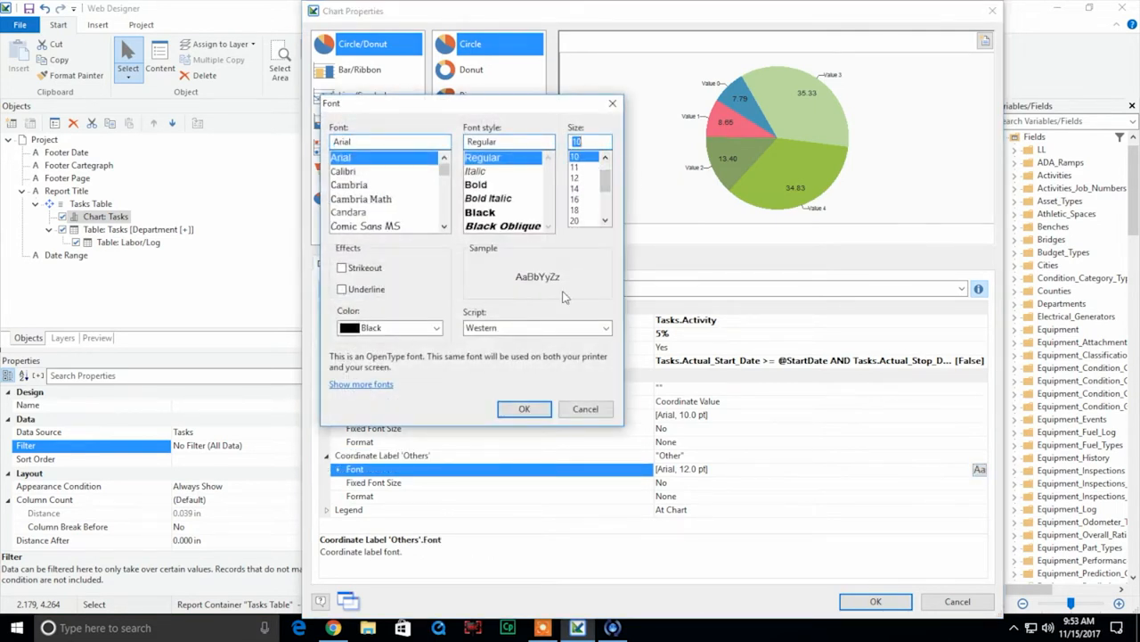
click(543, 409)
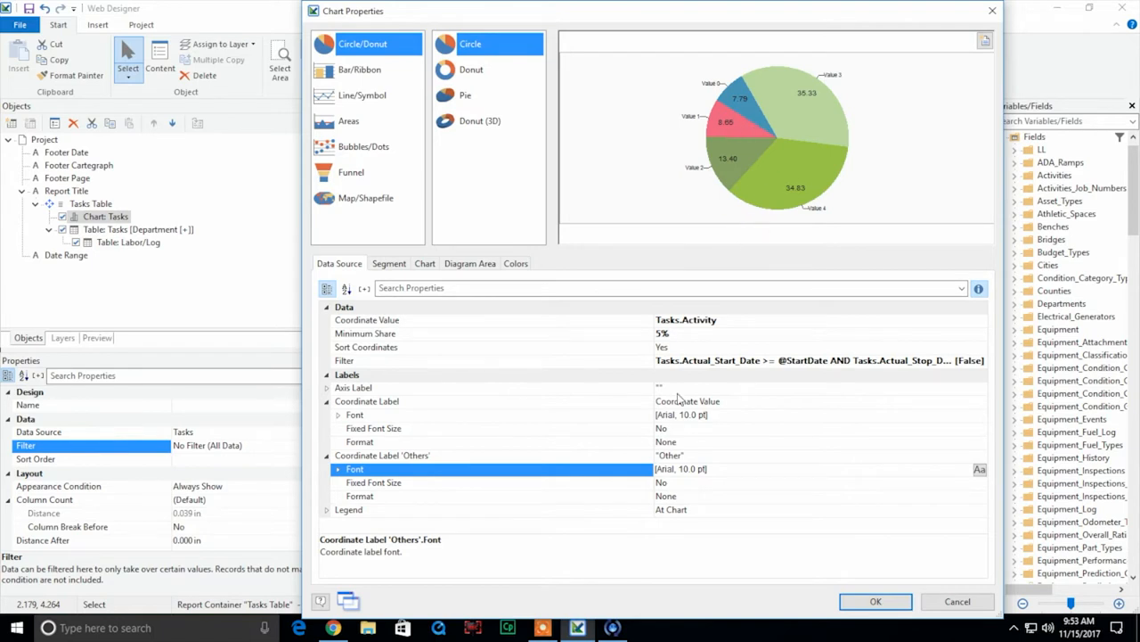
Step: Set the chart segments' coordinate value to Count(Tasks.Activity)
click(390, 263)
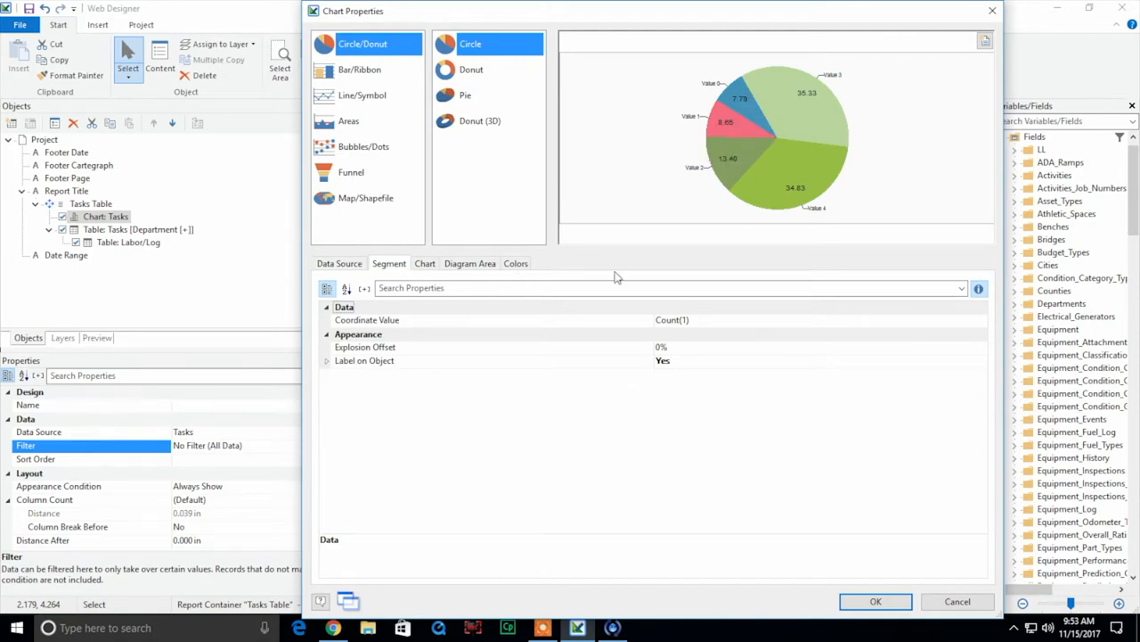
click(699, 320)
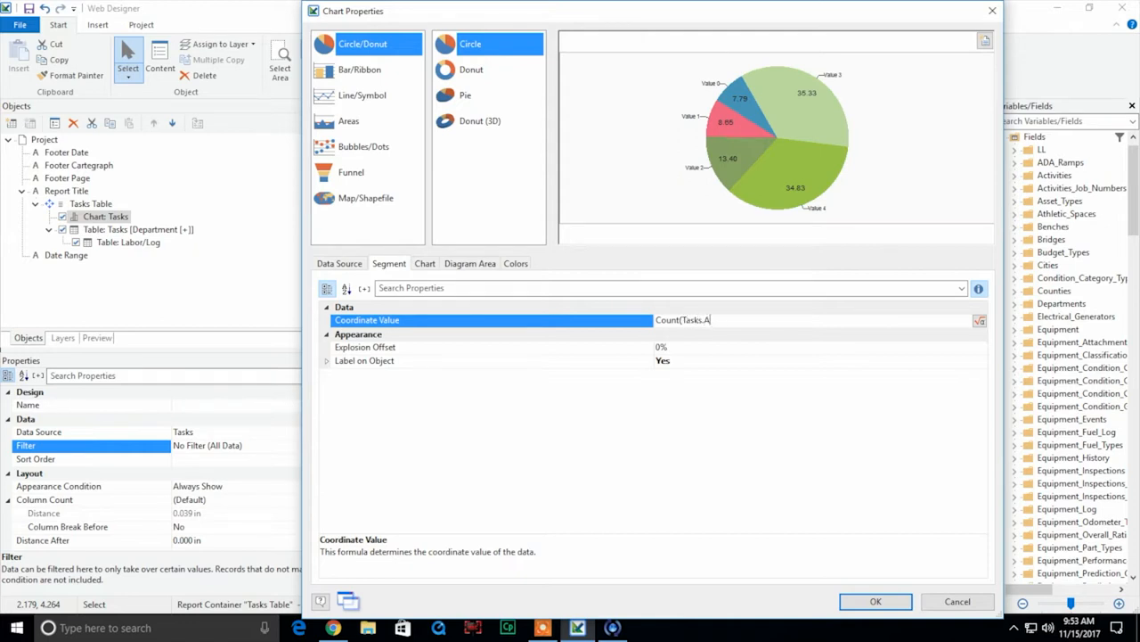
text(vity)
Step: Set the font size of the segments' label on object to 10 pt, keeping regular Arial
click(327, 361)
click(818, 379)
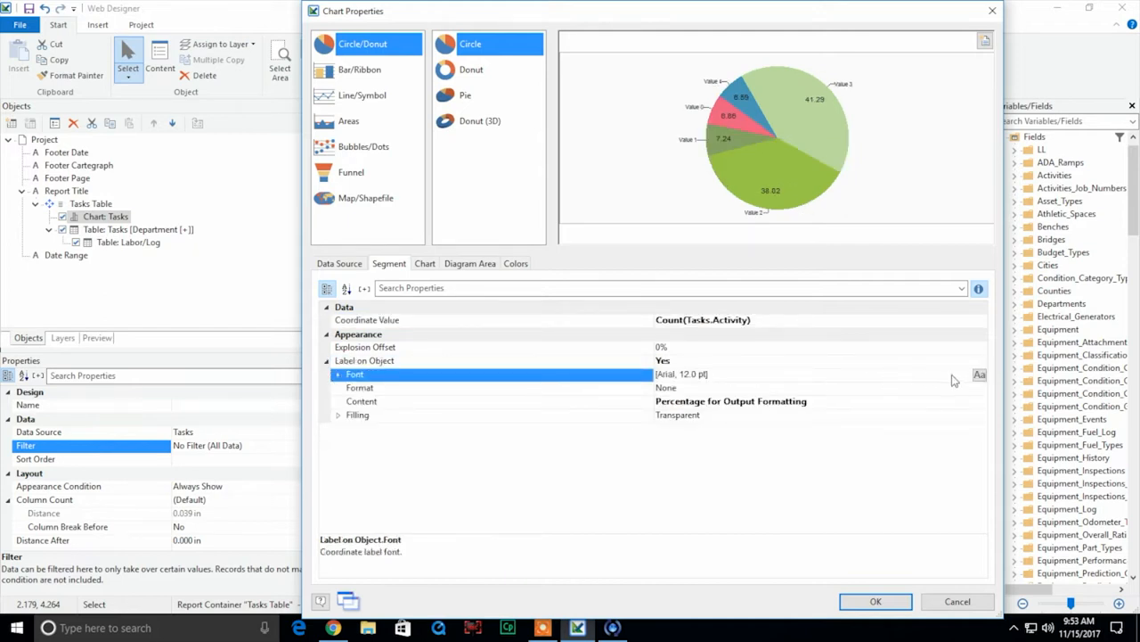
click(979, 375)
click(605, 158)
click(605, 158)
click(583, 161)
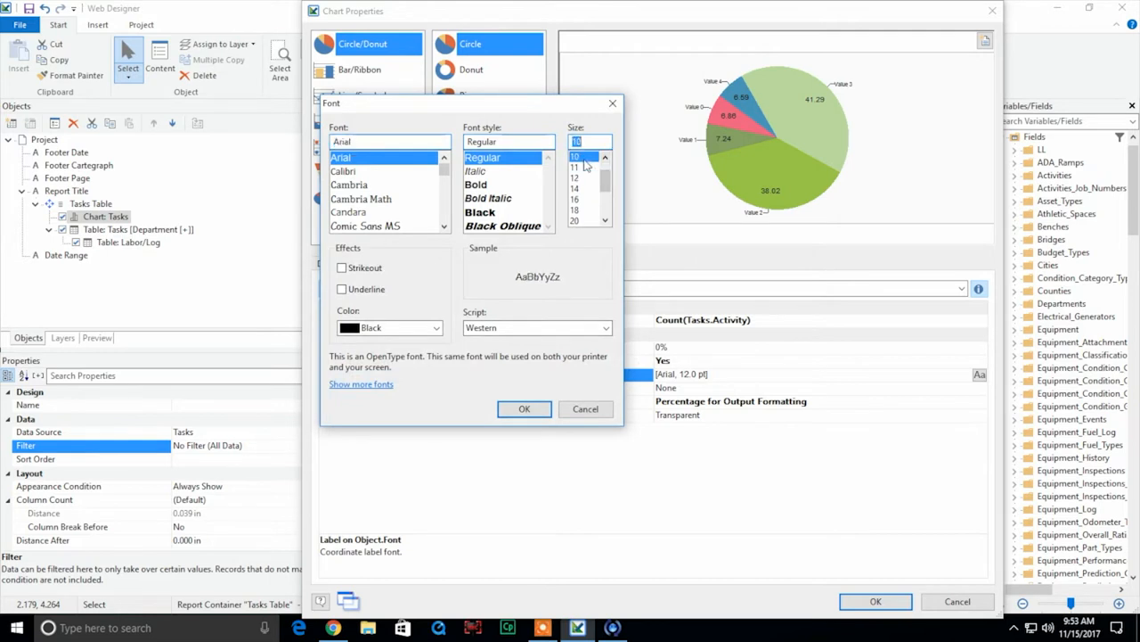
click(524, 408)
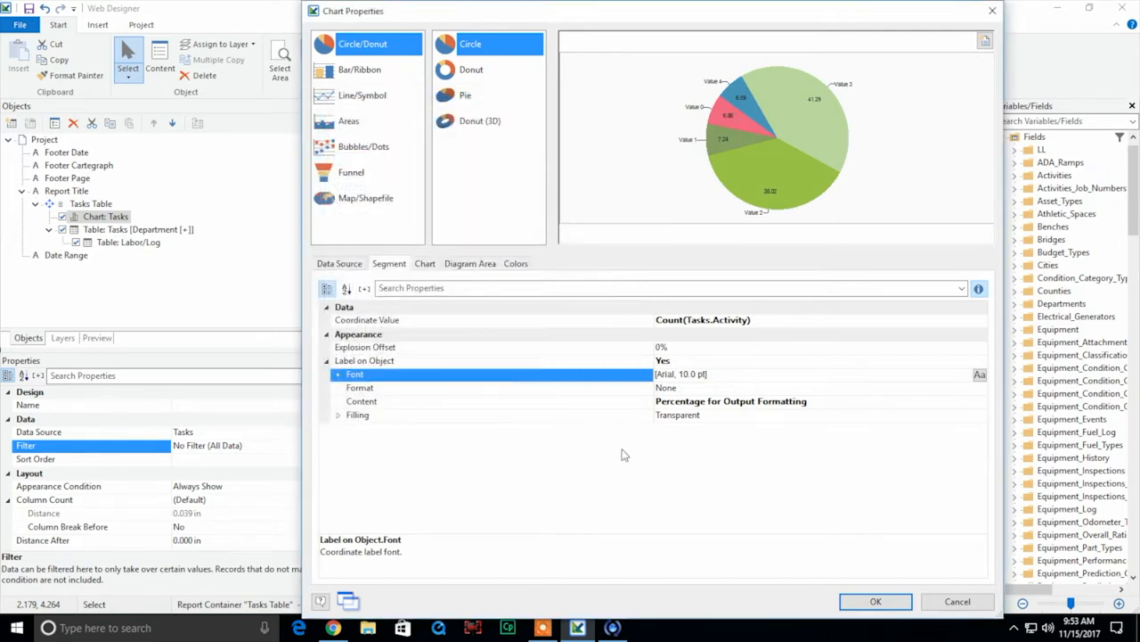
Step: Title the diagram area "Percent Task Activity by Department and Date Range" and apply a transparent background filling
click(465, 272)
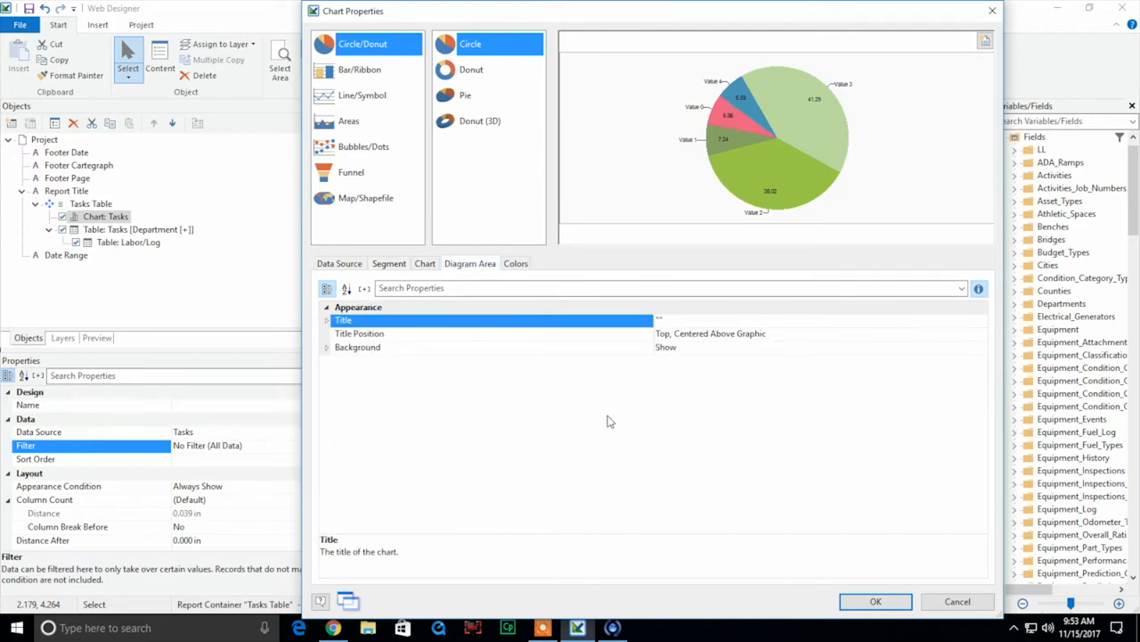
click(670, 322)
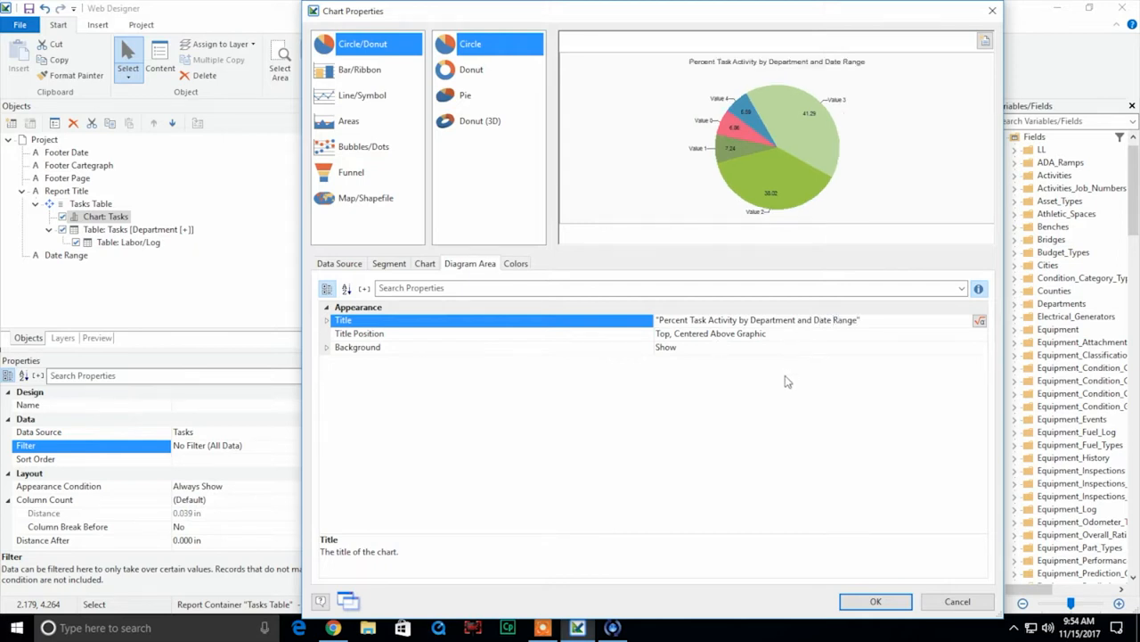
click(327, 348)
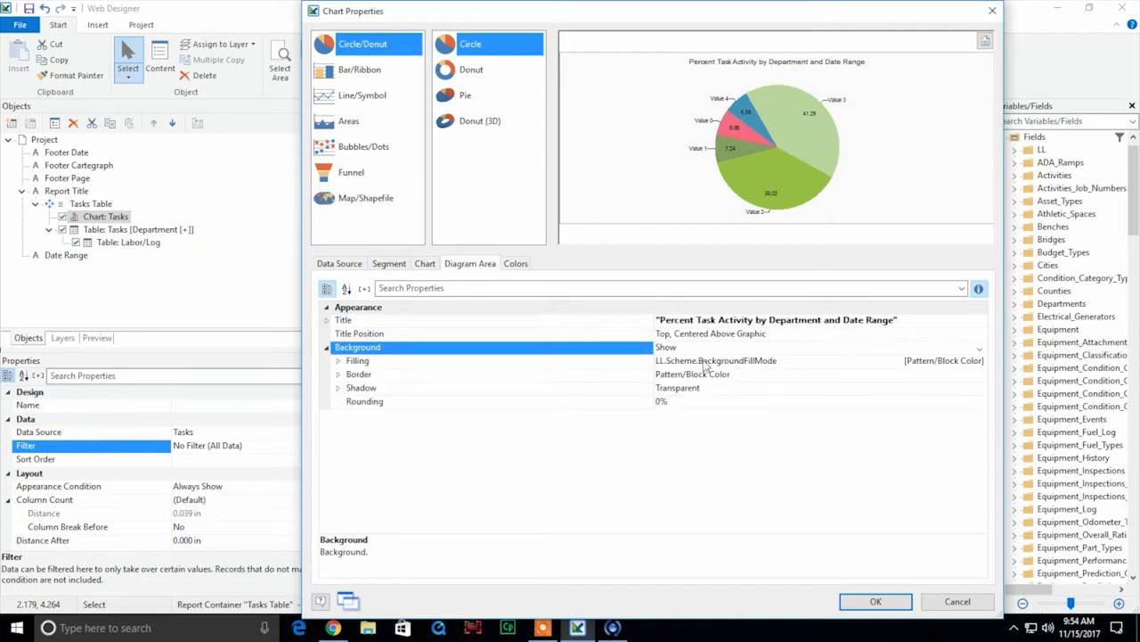
click(485, 363)
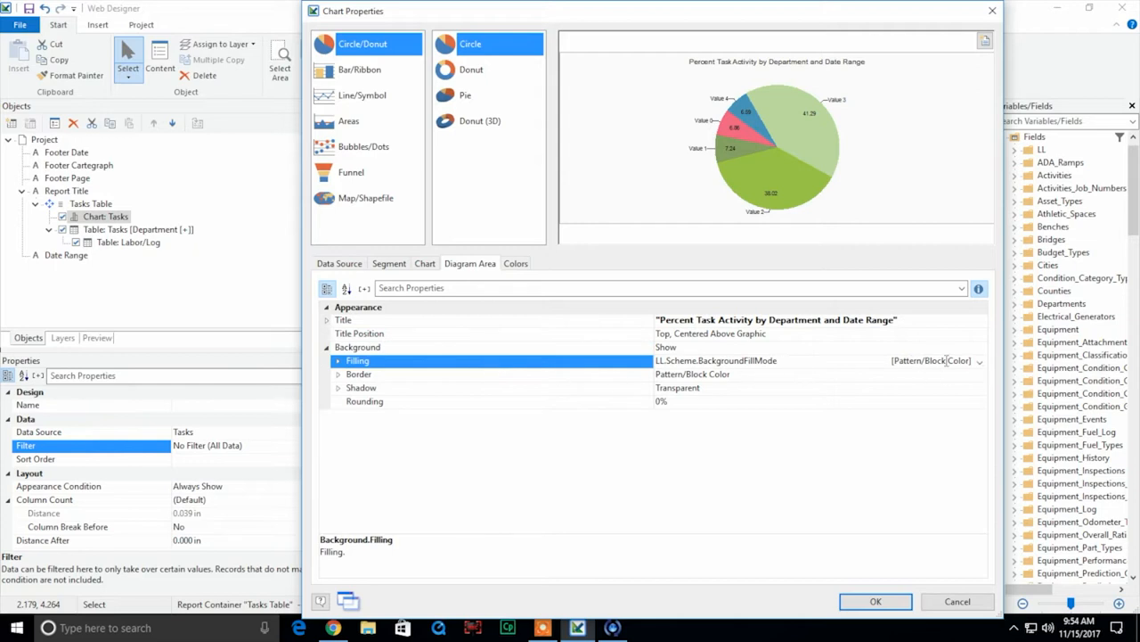
click(978, 362)
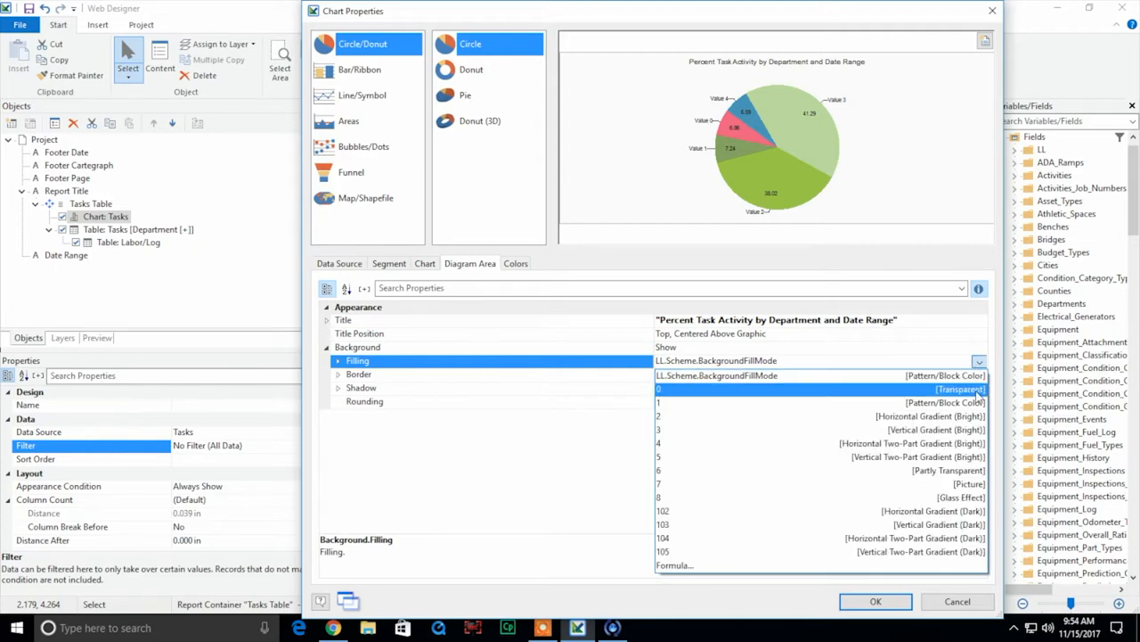
click(977, 392)
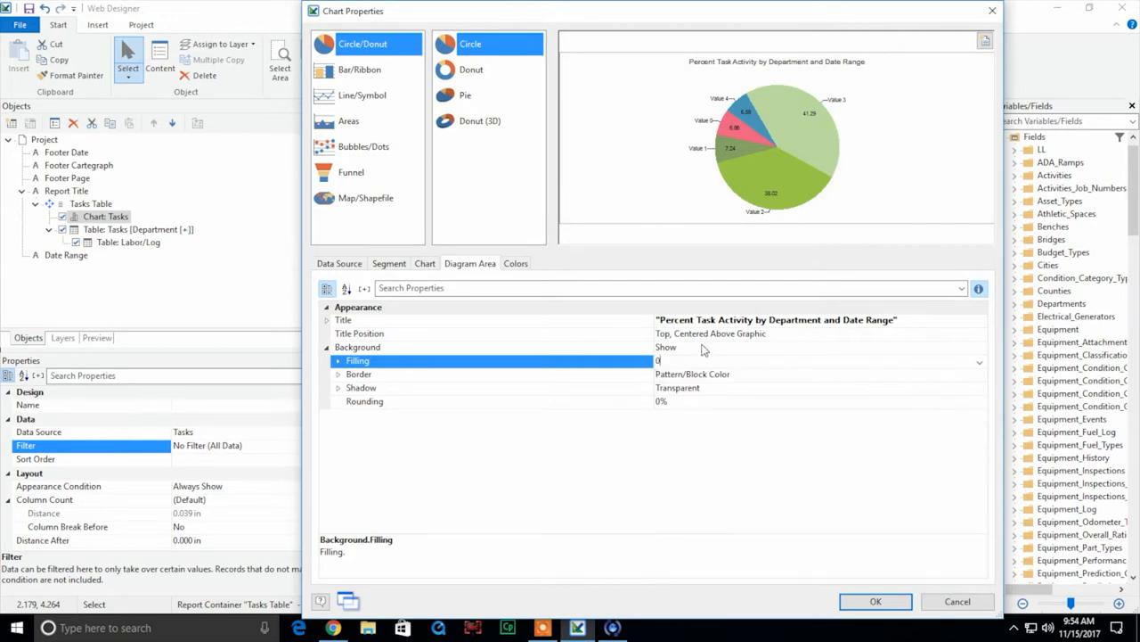
click(875, 601)
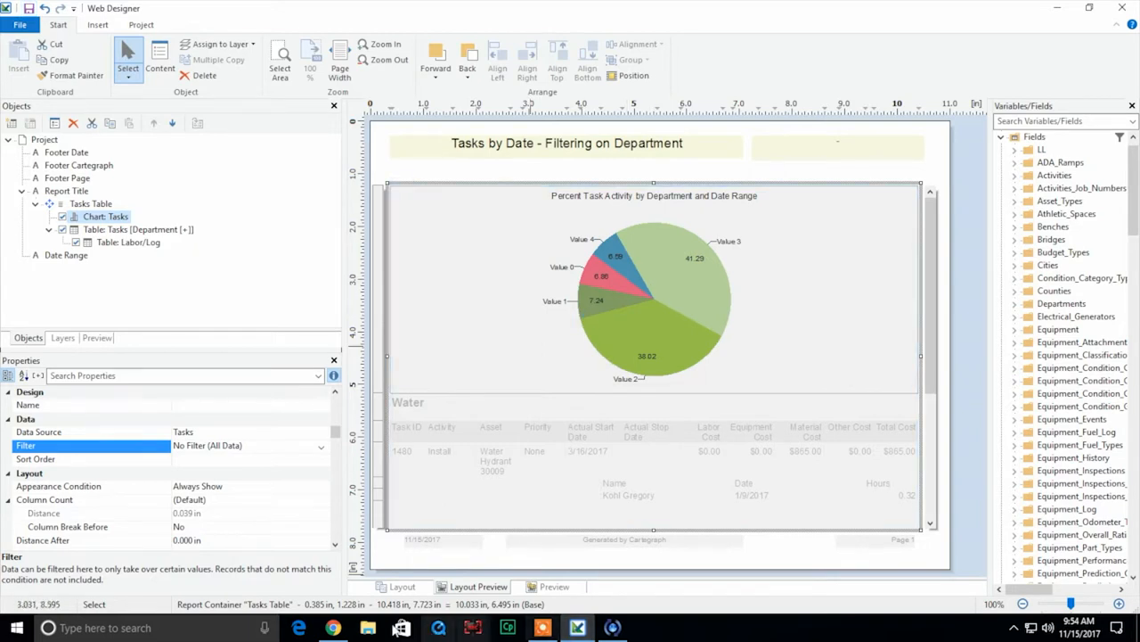
Step: Switch to the Cartegraph report in the browser, reload it, and run it with a start date of 5/1/2017
click(347, 628)
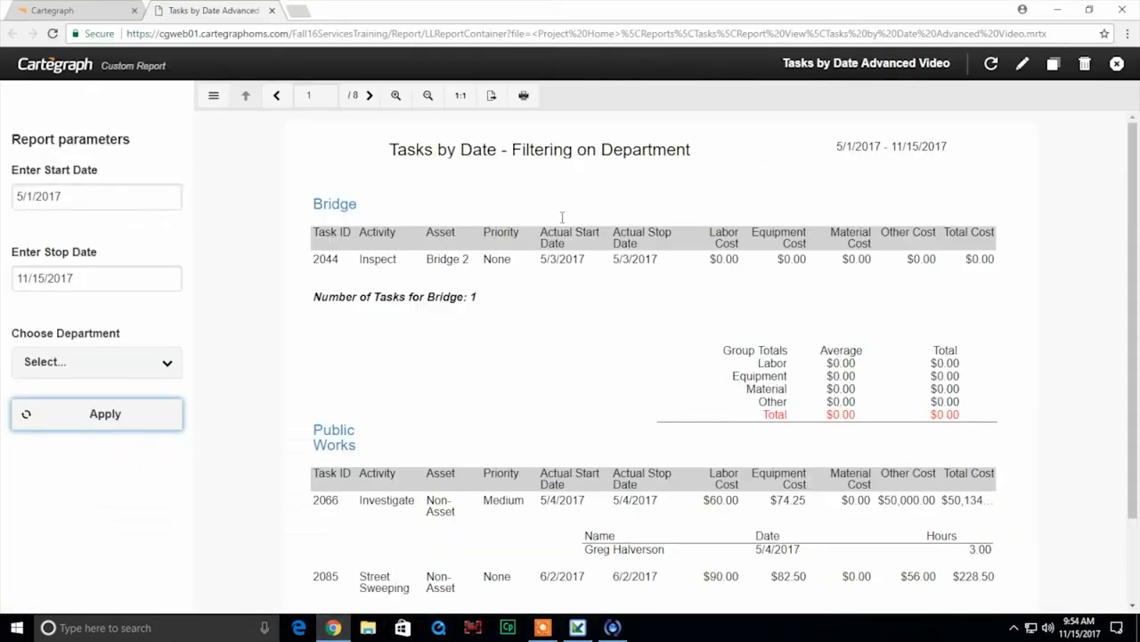
click(992, 64)
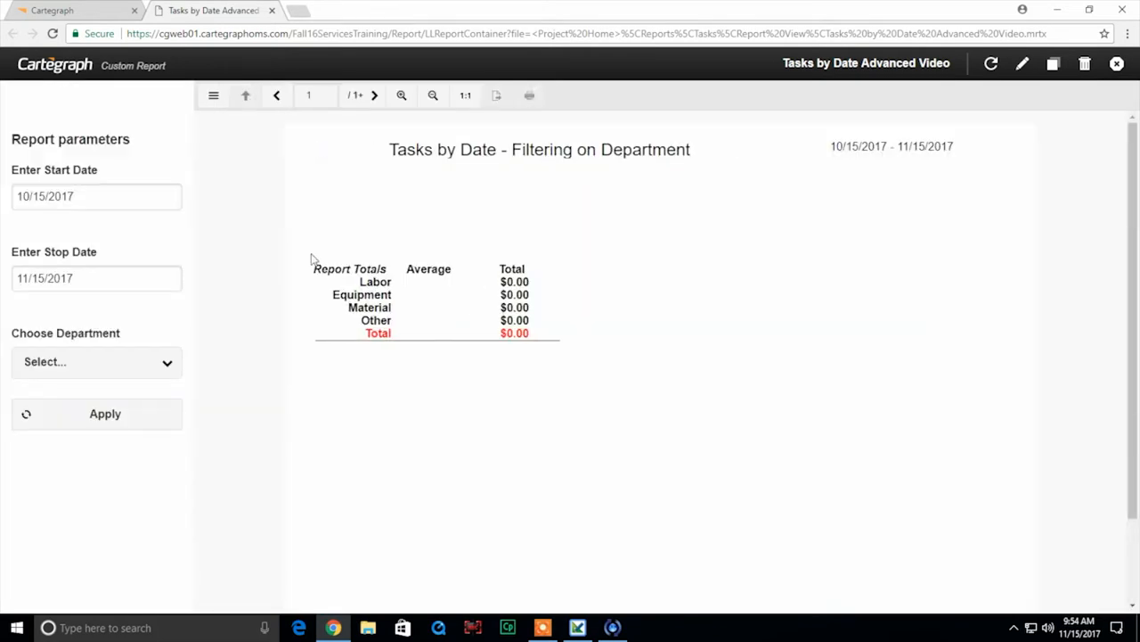
click(113, 199)
text(5)
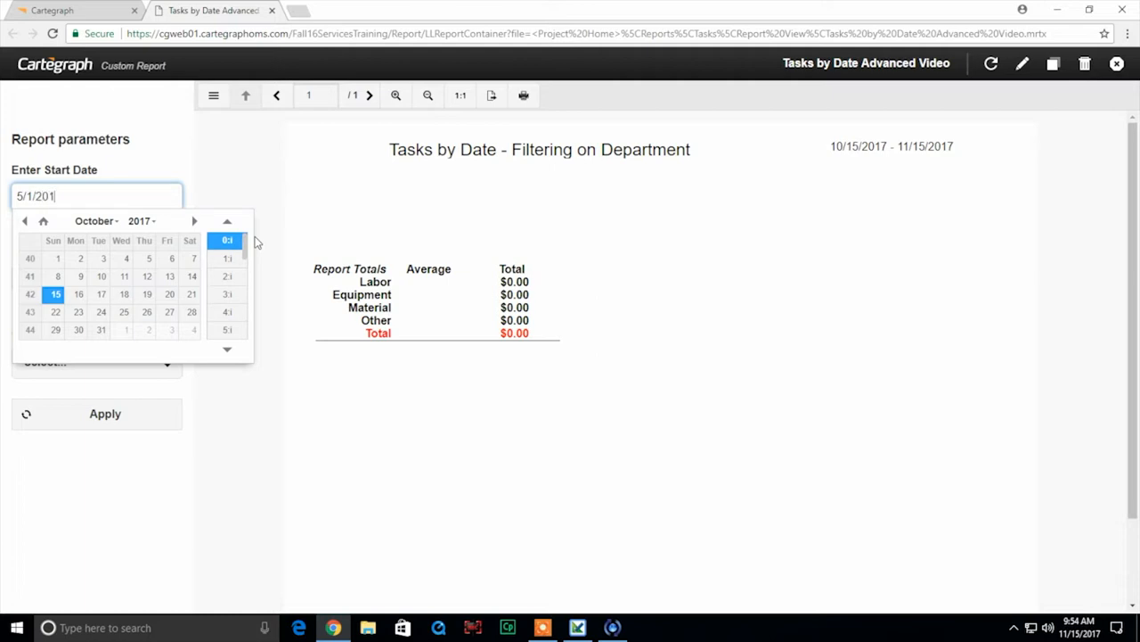
click(166, 161)
click(147, 407)
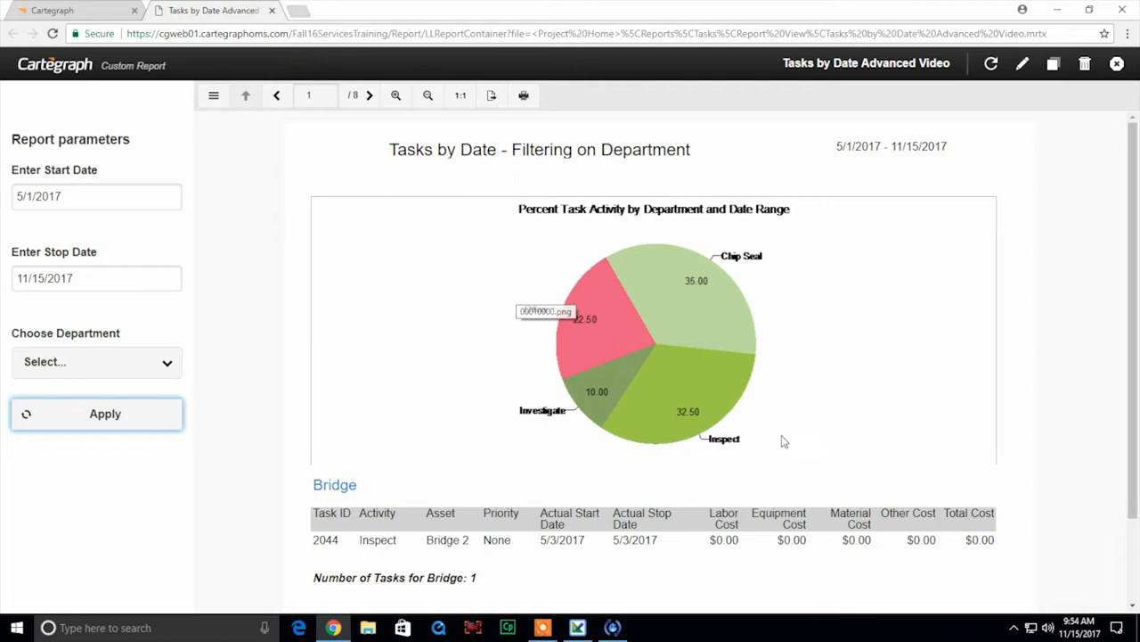
Step: Return to Web Designer, reselect the background filling of the Tasks chart's diagram area, and save the report
click(590, 630)
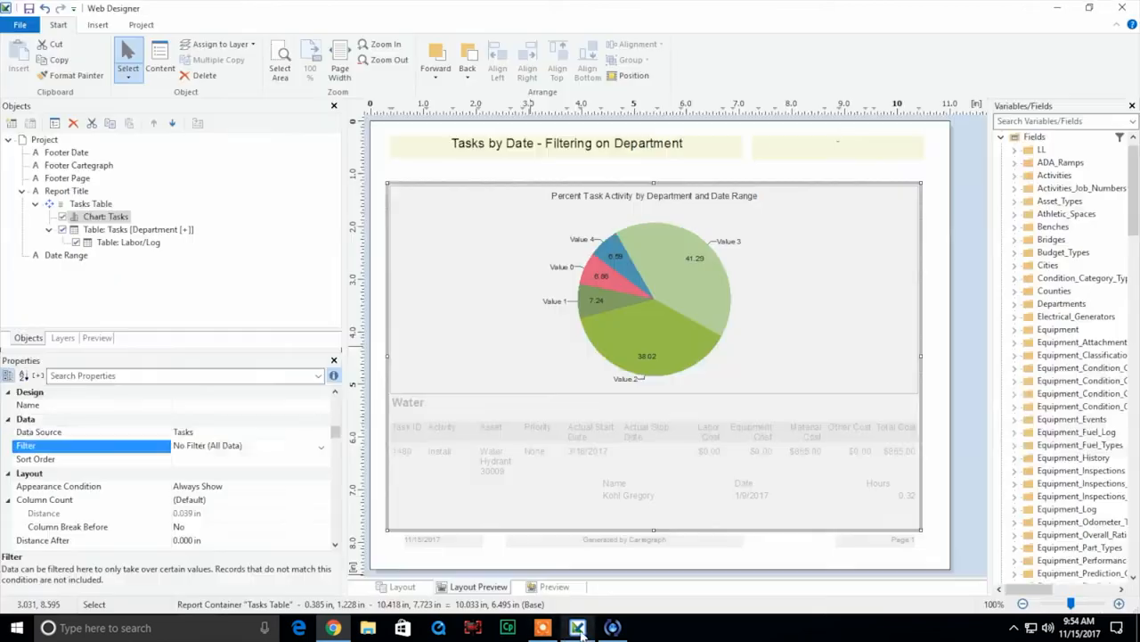
double_click(120, 219)
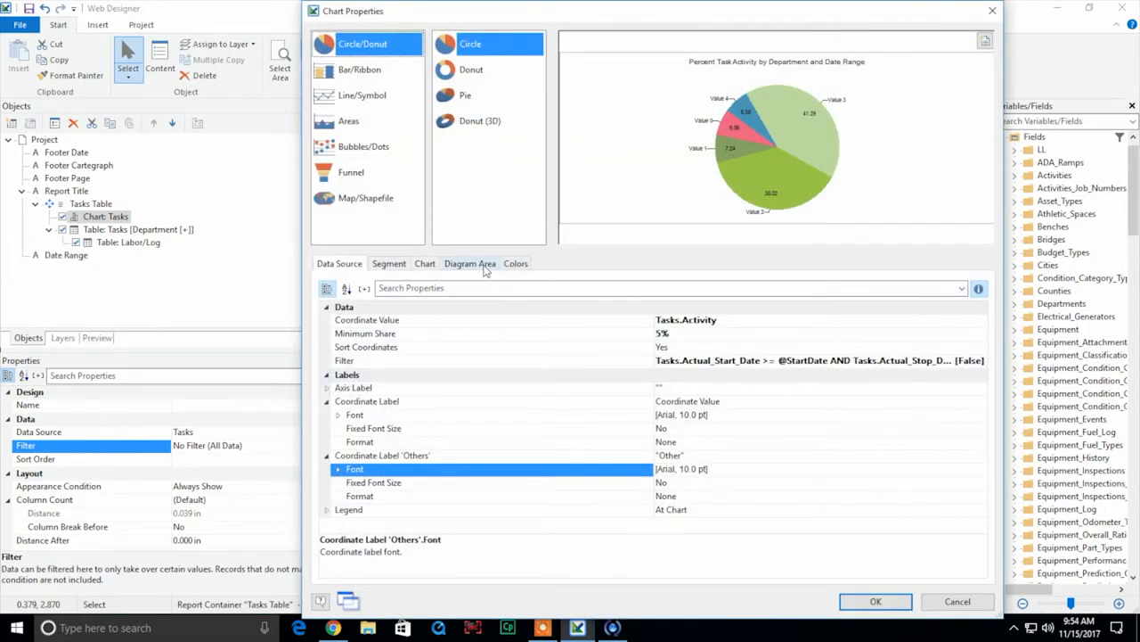
click(477, 266)
click(927, 361)
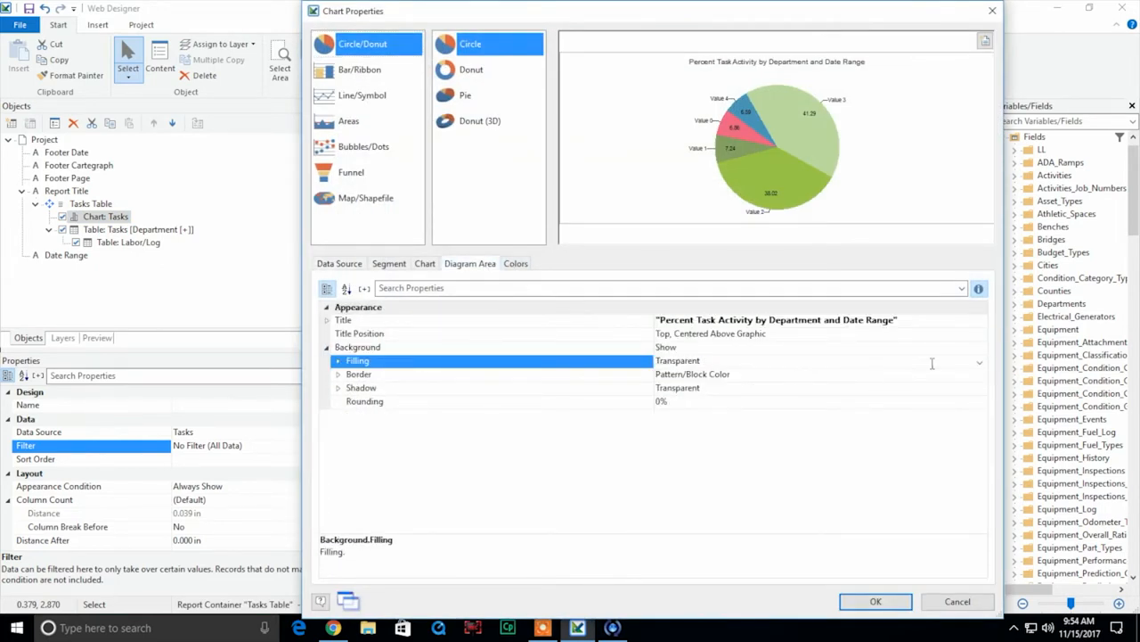
click(979, 361)
click(970, 397)
click(895, 606)
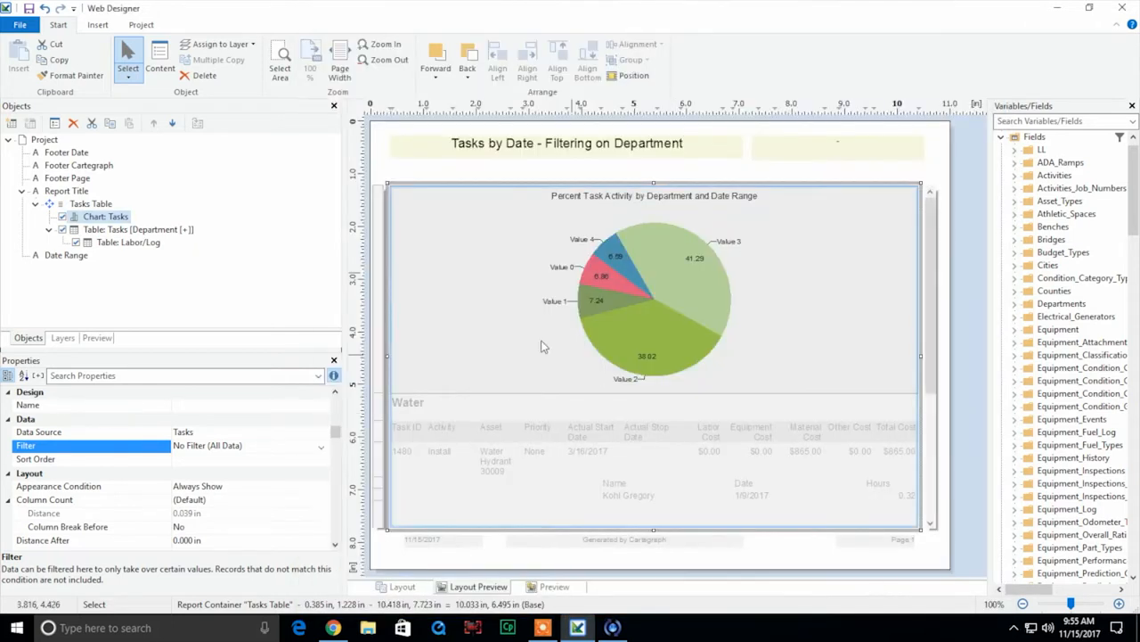
click(29, 8)
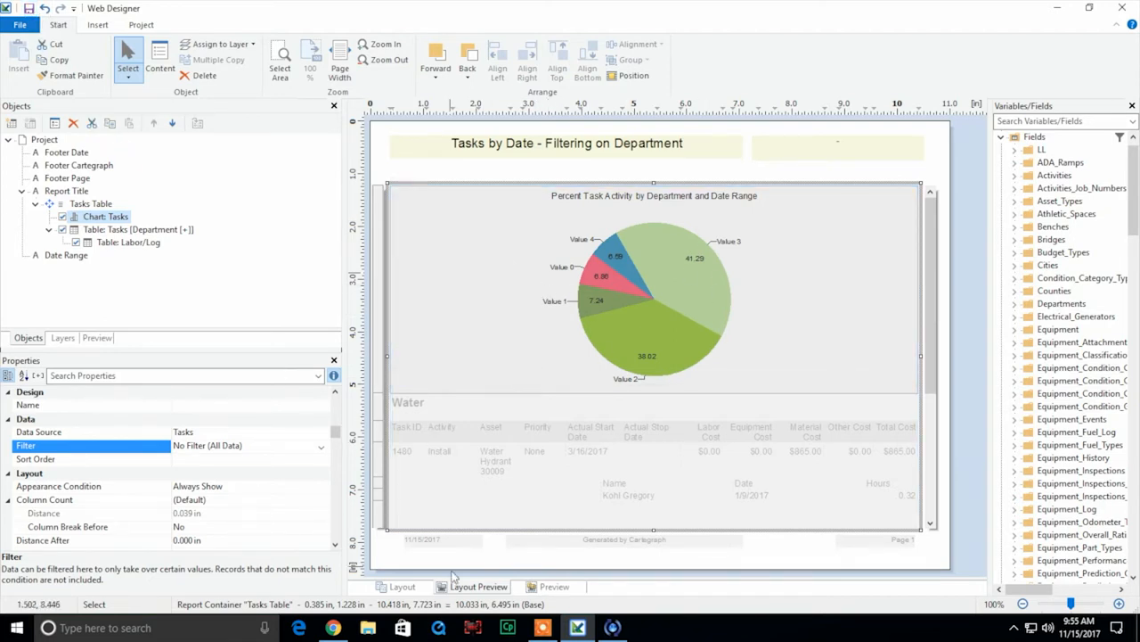
Step: Check the chart in the browser report, and set the Tasks chart's output height to 2 in in Web Designer
click(342, 628)
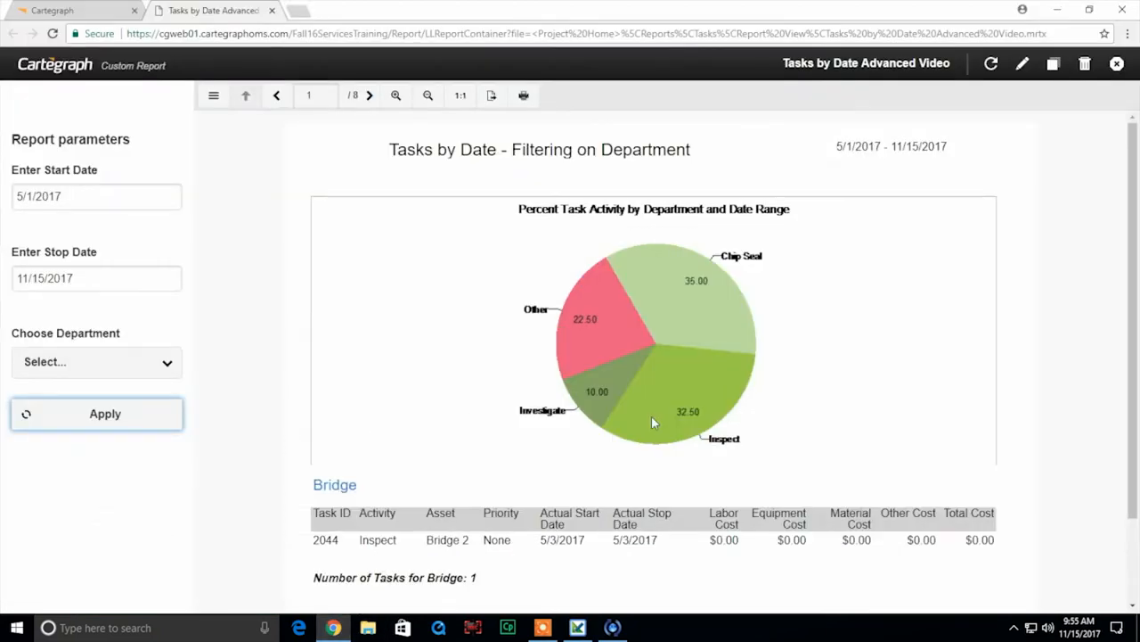
click(577, 627)
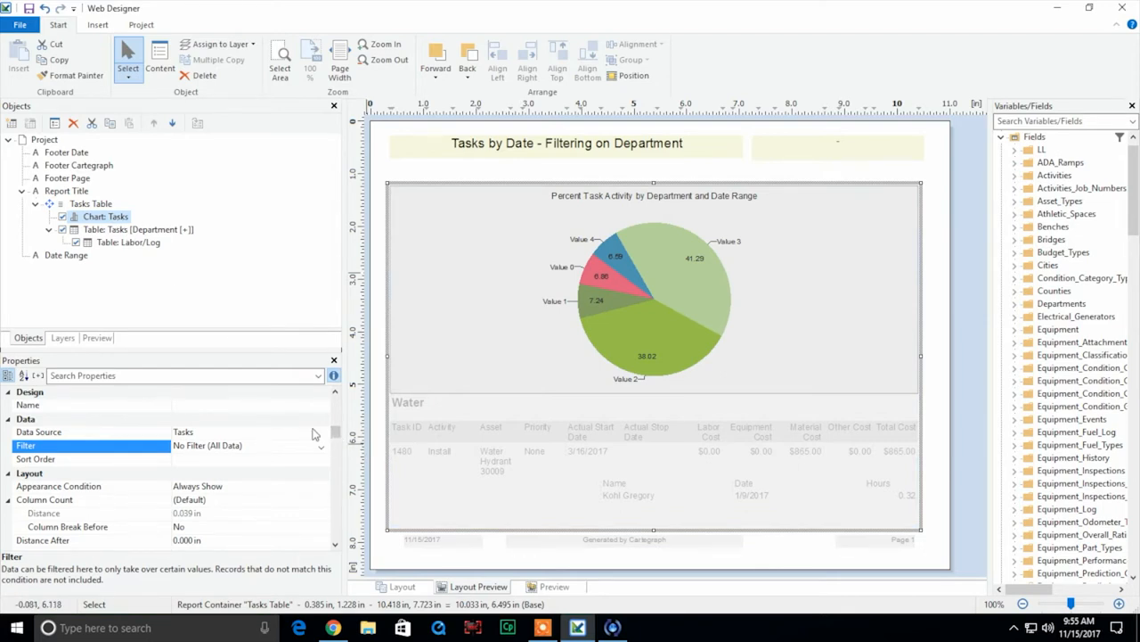
drag(340, 437, 337, 540)
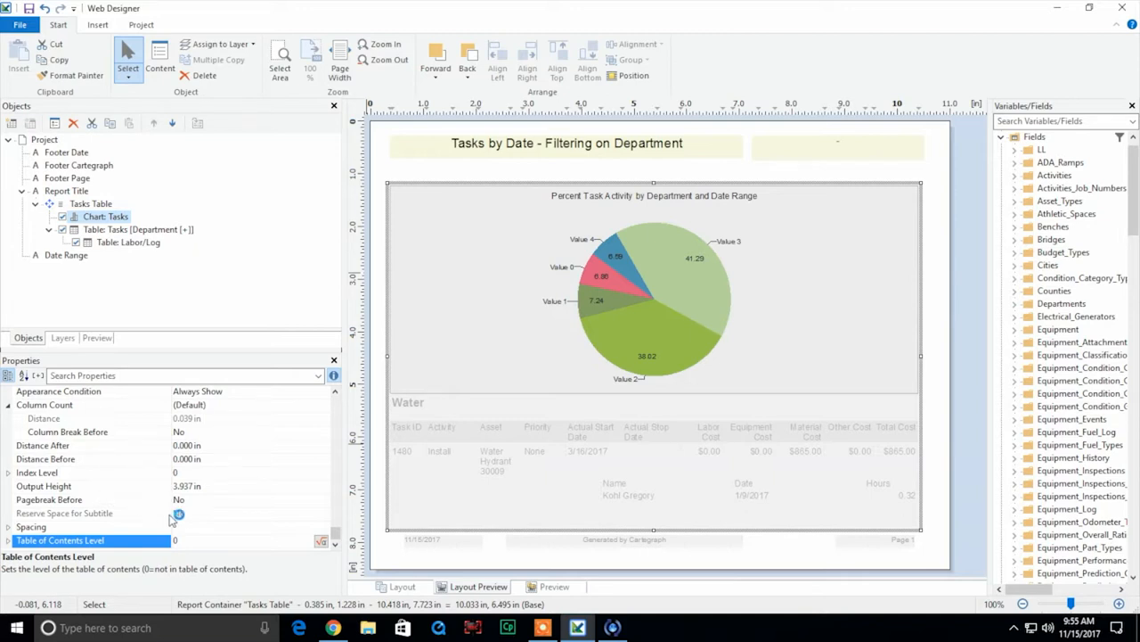
click(226, 489)
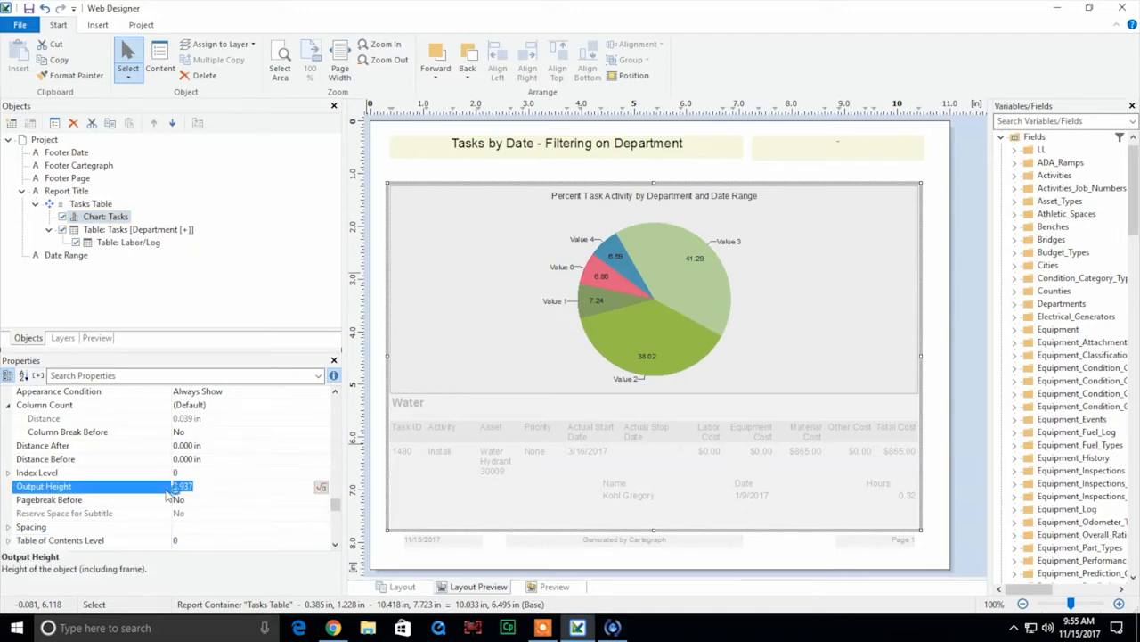
text(2)
click(217, 514)
click(143, 538)
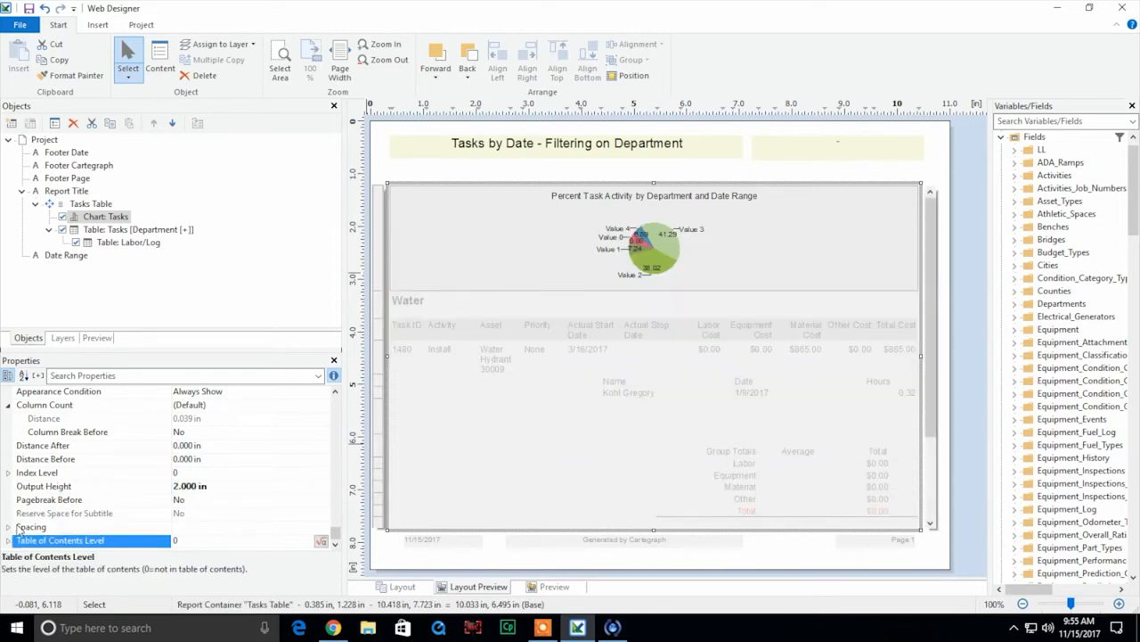
Step: Try a right spacing of 4 in for the Tasks chart, and set it to 5 in
click(8, 527)
click(187, 526)
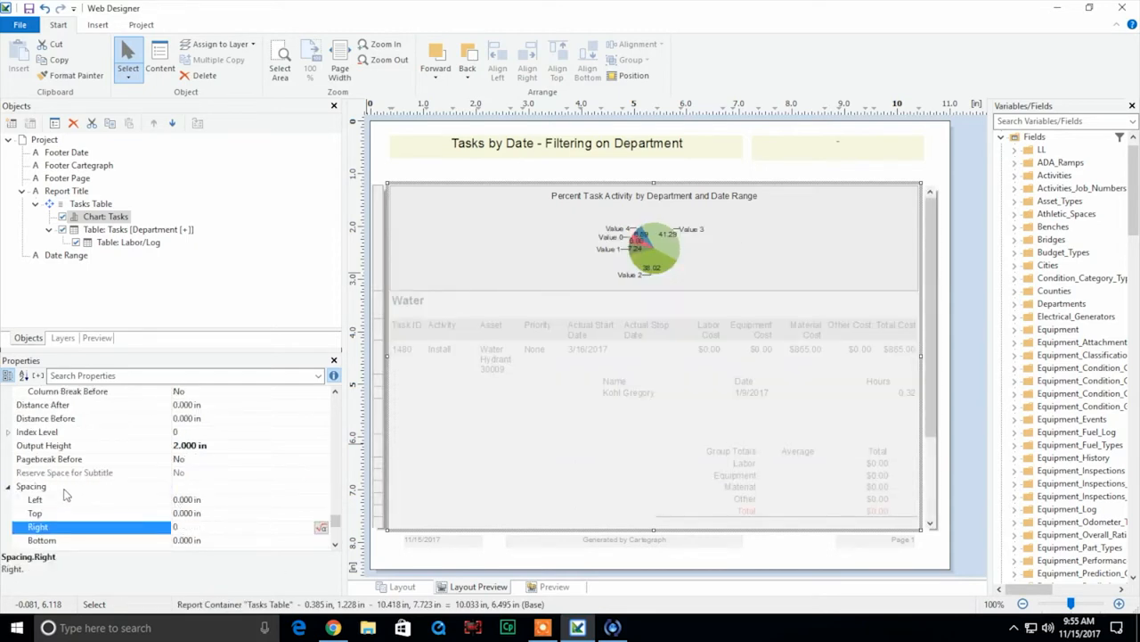
scroll(232, 521, down, 1)
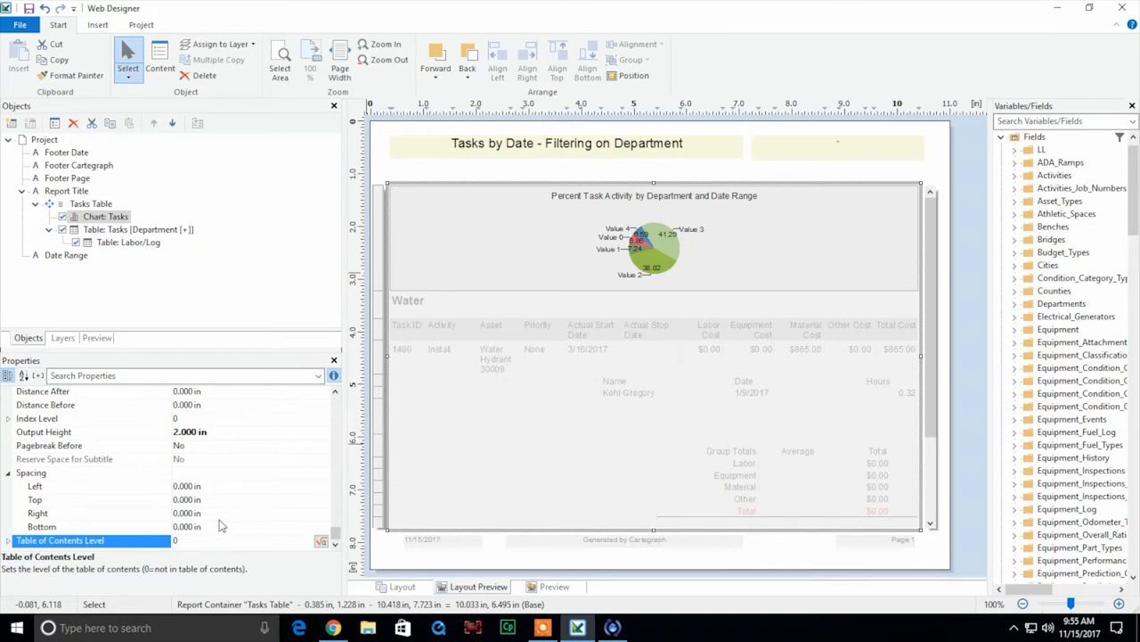
click(216, 514)
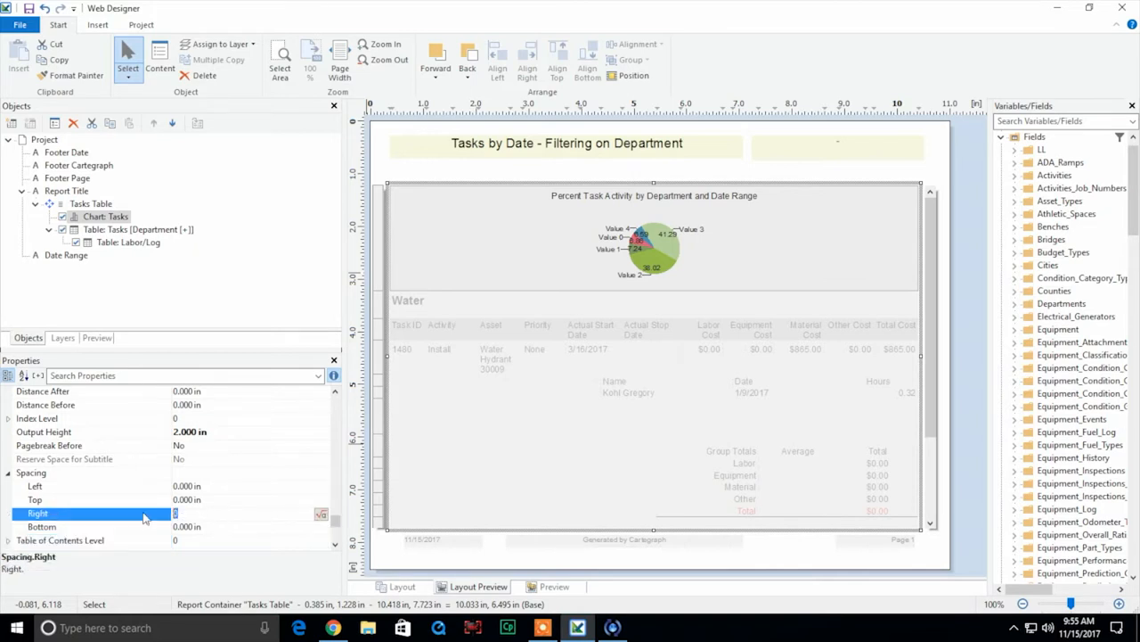
click(227, 528)
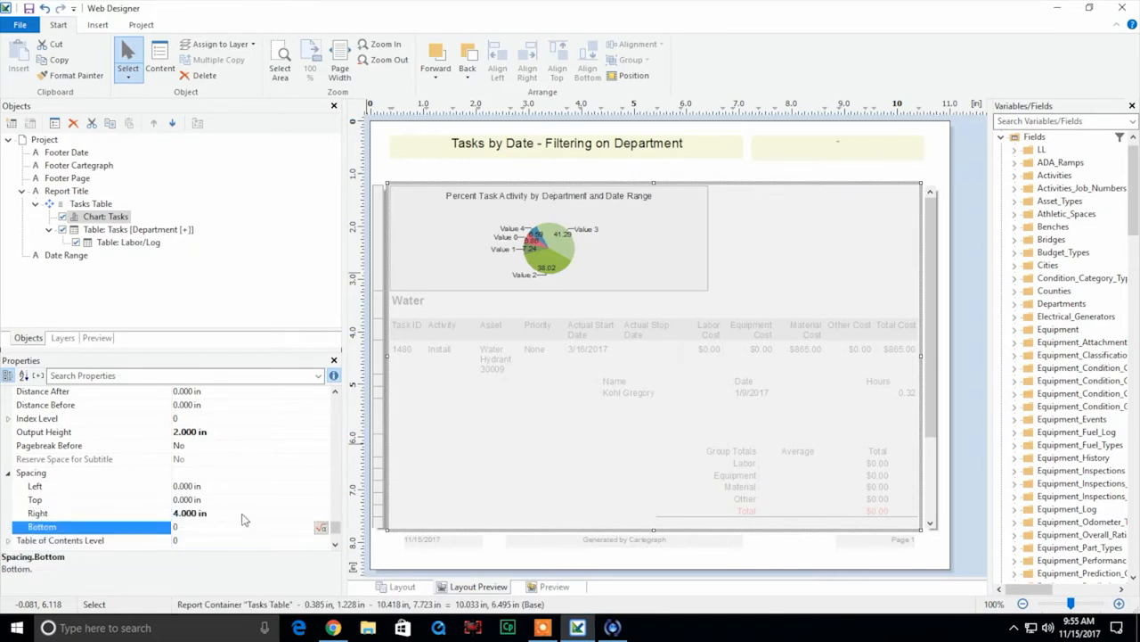
click(231, 514)
drag(179, 513, 172, 514)
text(5)
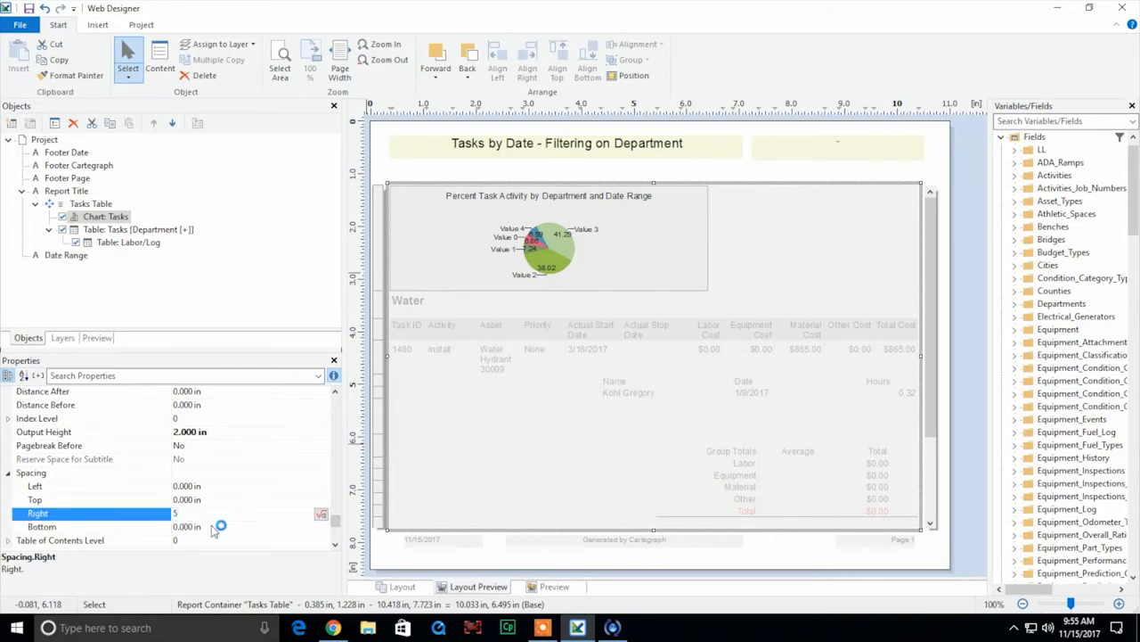
click(227, 527)
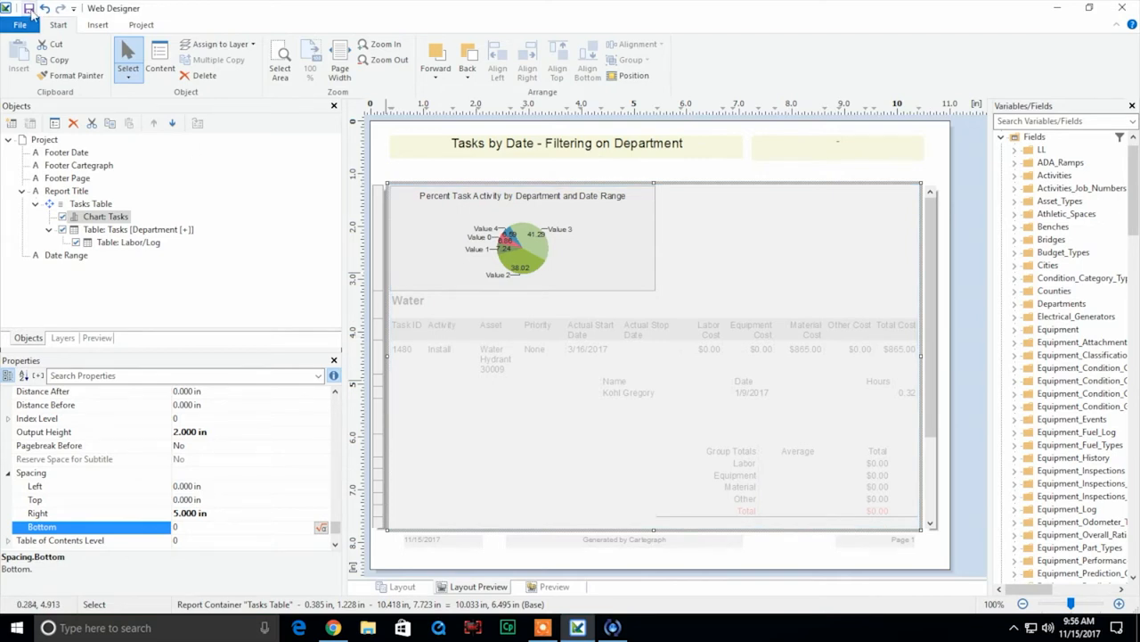
Step: Check the resized chart in the browser by reloading the Cartegraph report and running it with a start date of 5/1/2017
click(334, 629)
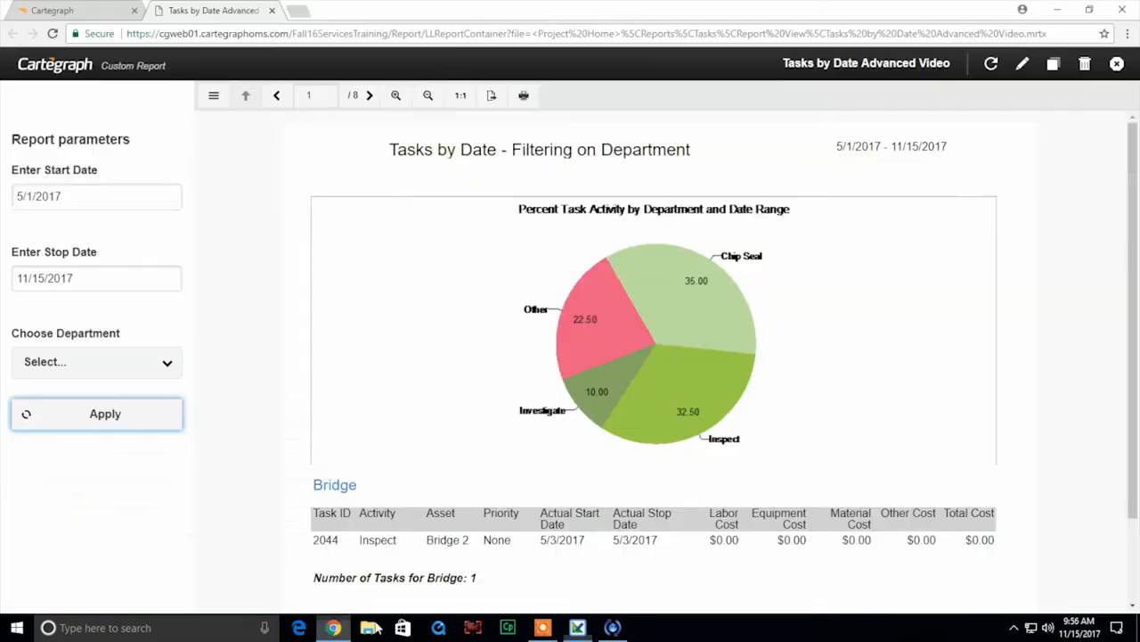
click(70, 203)
key(ctrl+c)
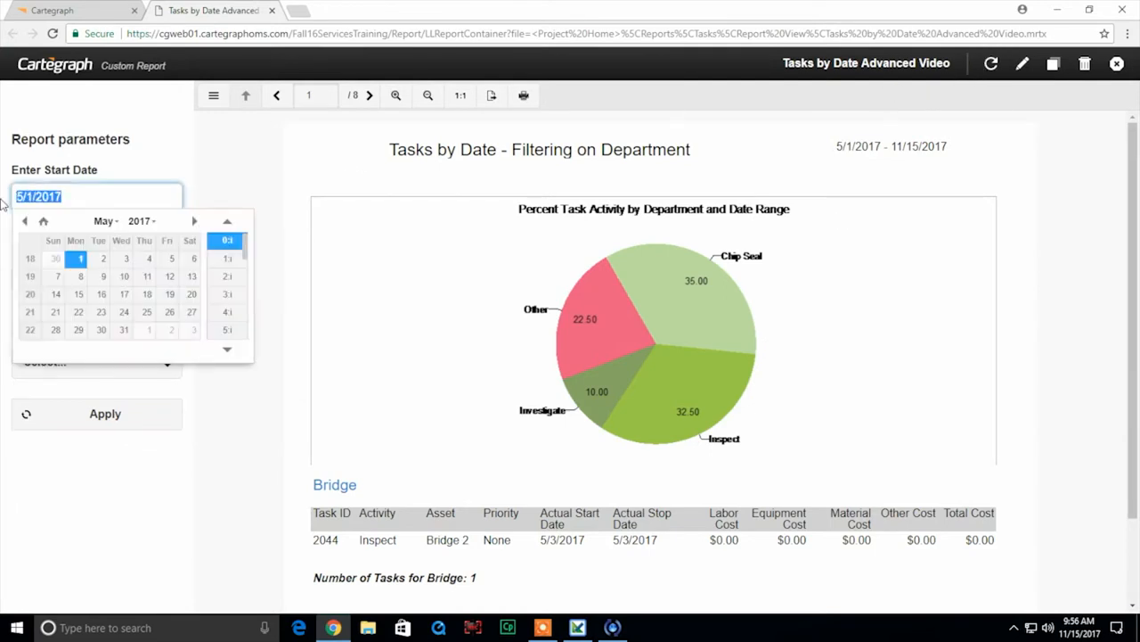
click(992, 64)
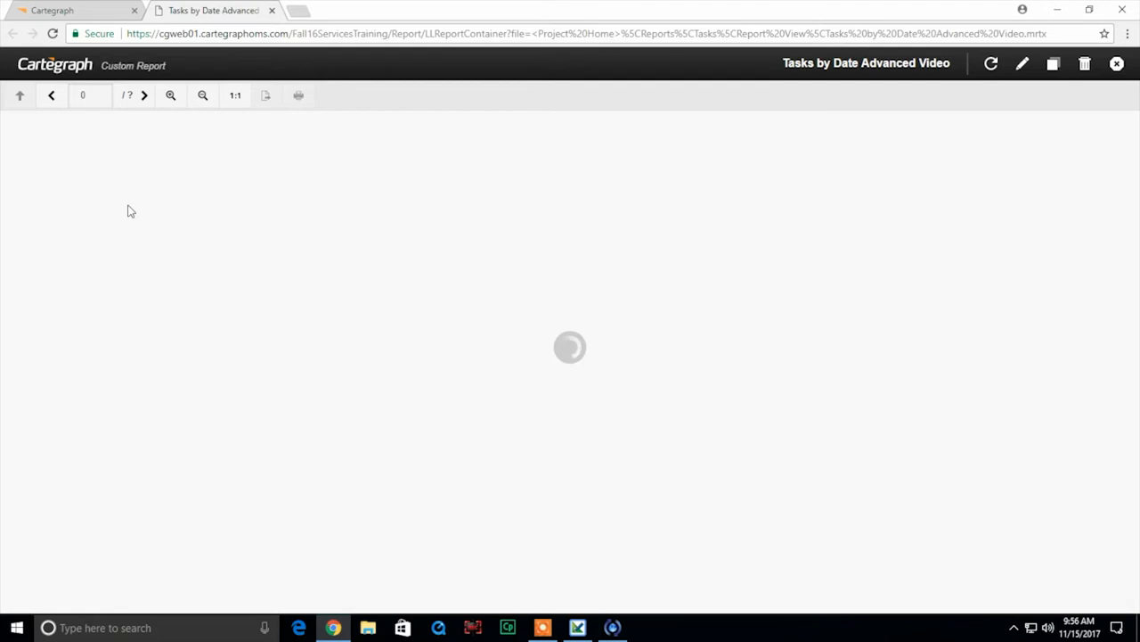
click(124, 196)
key(ctrl+v)
click(104, 414)
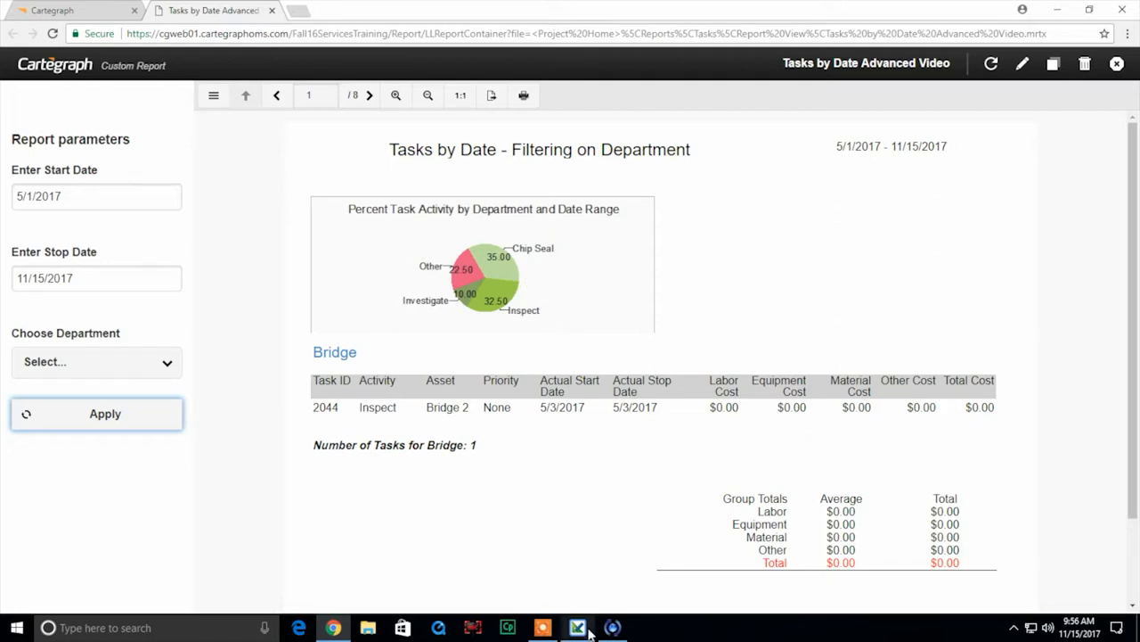
Step: Return to Web Designer, copy the start-to-stop date paragraph from the Date Range text object, and delete that object
mouse_move(588, 630)
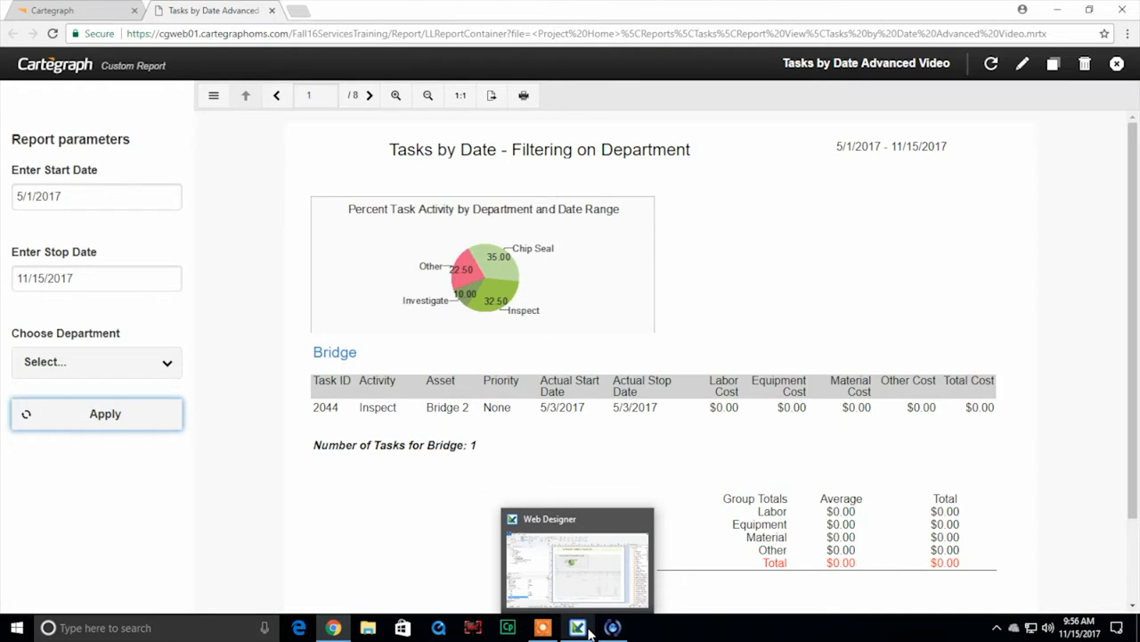
click(588, 631)
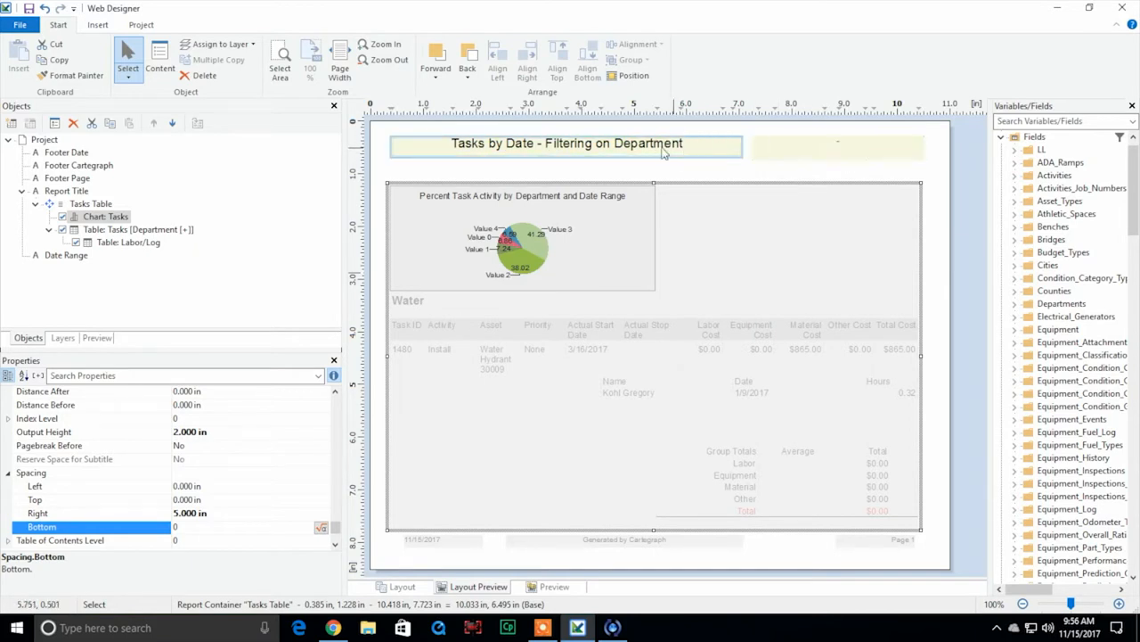
click(694, 157)
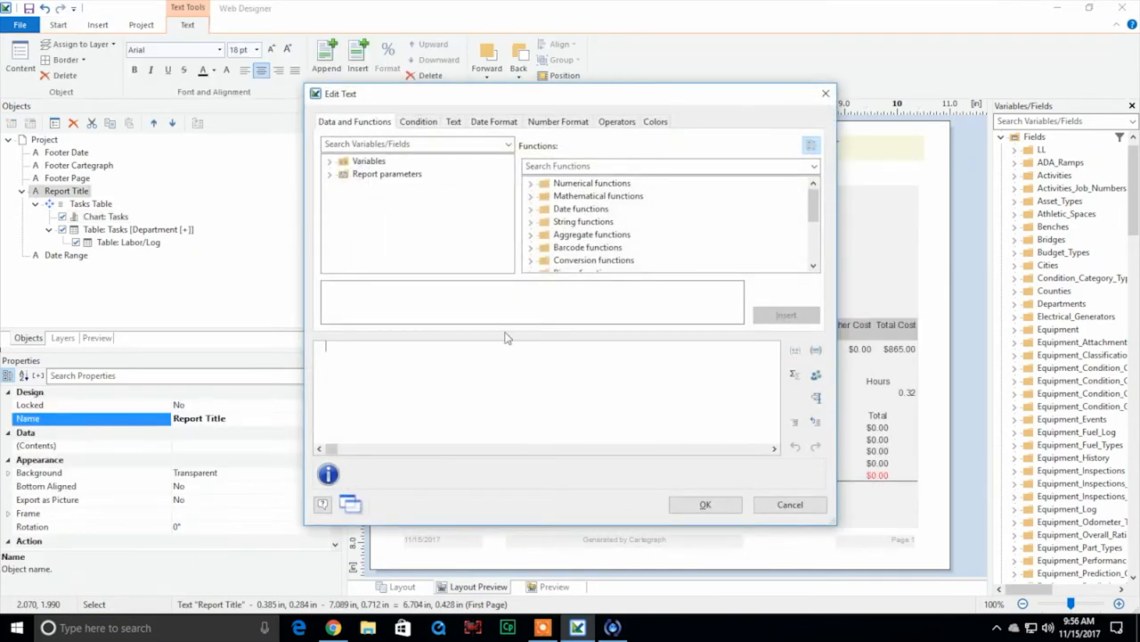
click(790, 504)
click(806, 153)
double_click(807, 152)
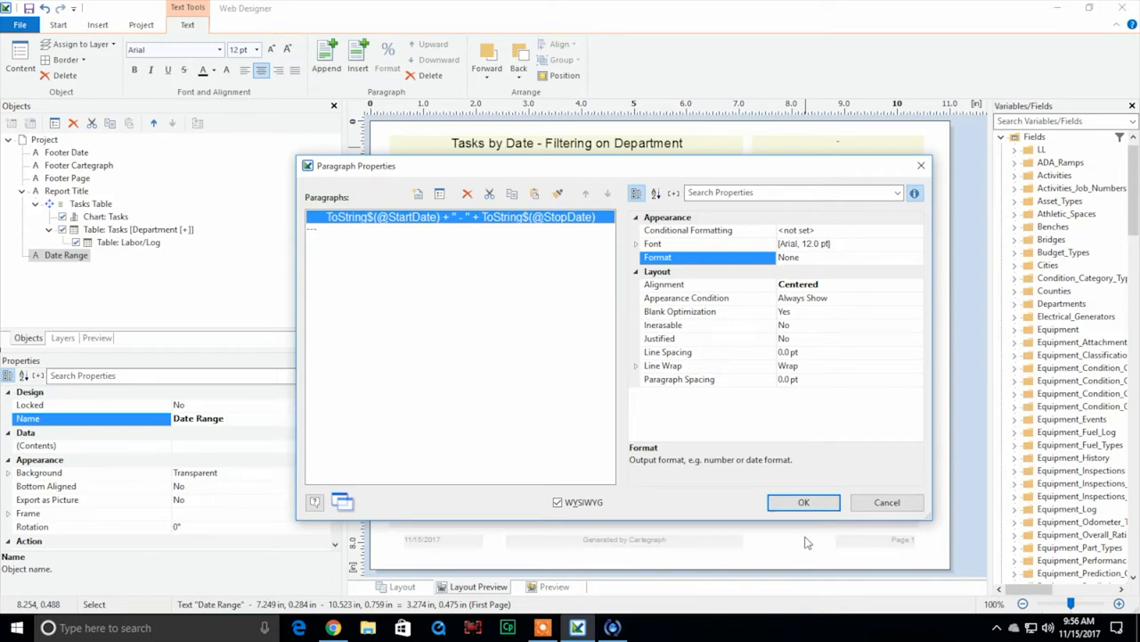
click(804, 502)
click(810, 185)
double_click(628, 154)
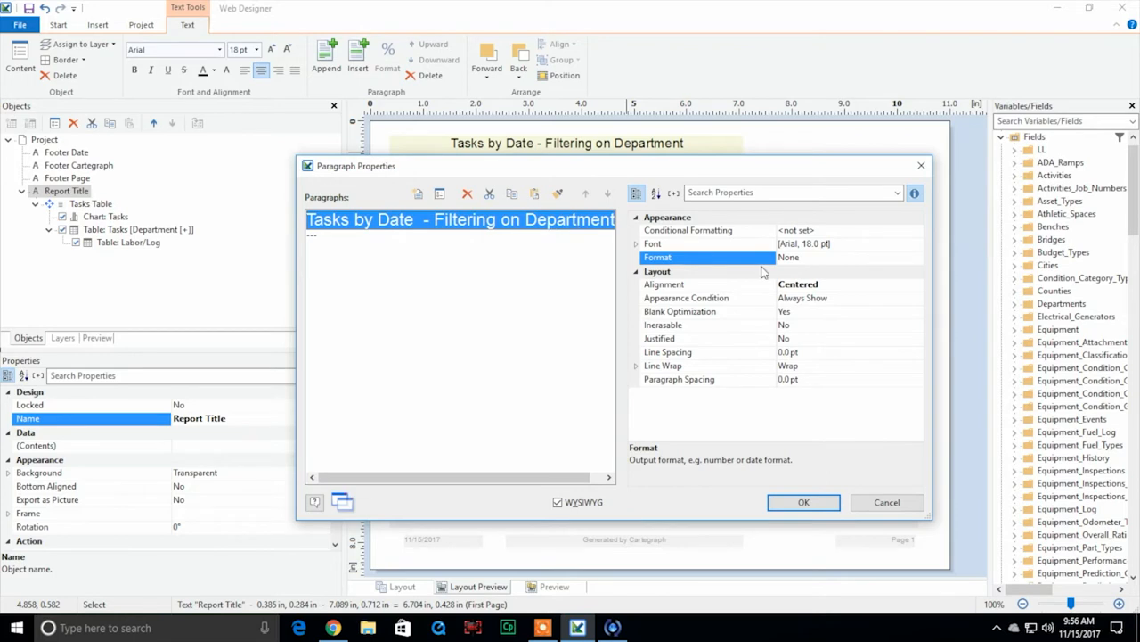
click(795, 285)
click(313, 235)
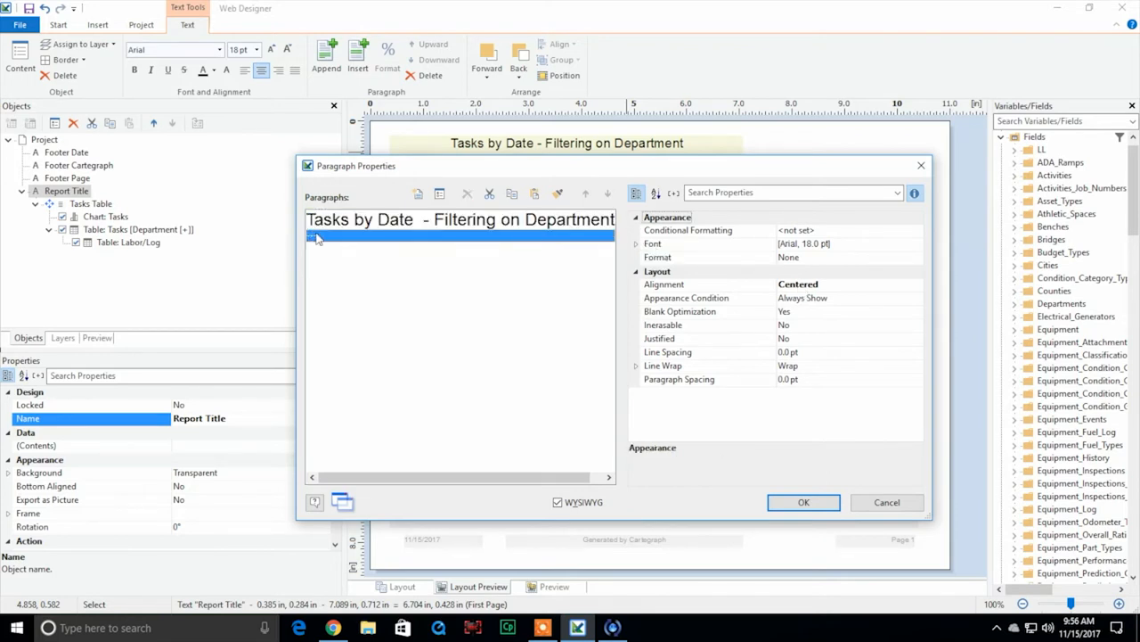
text(ToString$(@StartDate) + " - " + ToString$(@StopDate))
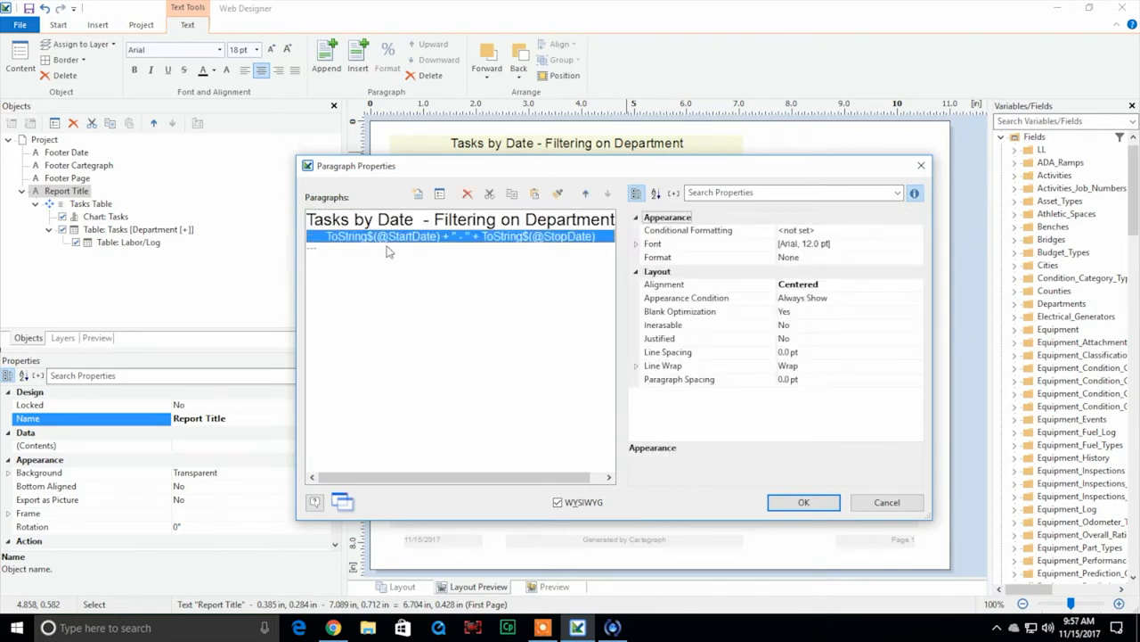
Step: Change the title paragraph's text to "Tasks by Date Advanced Report"
double_click(463, 225)
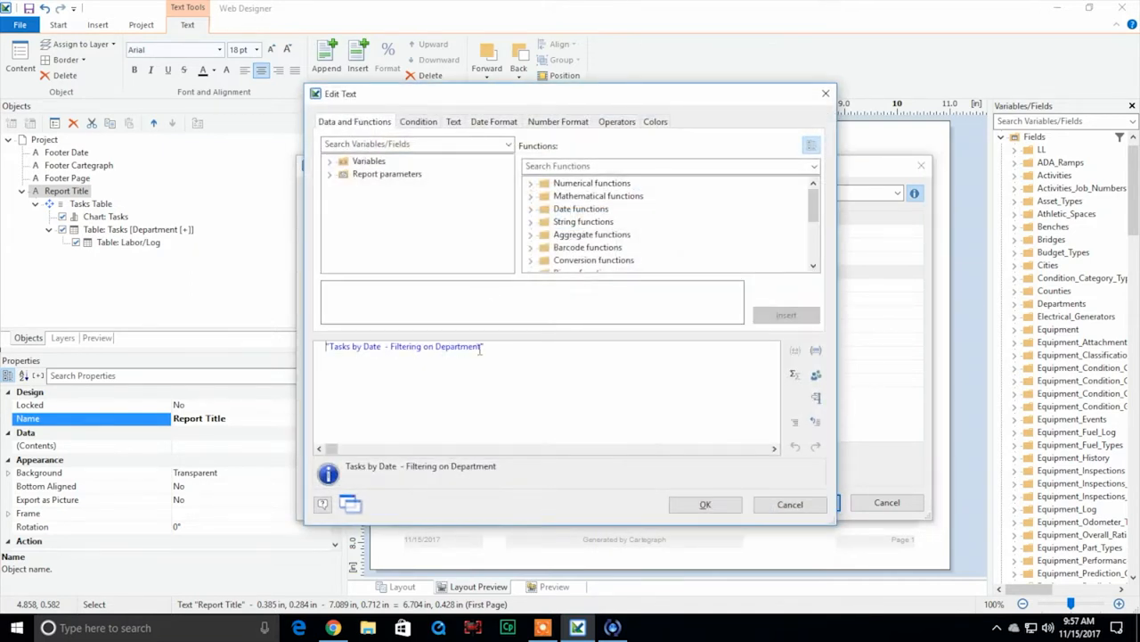
drag(481, 347, 387, 343)
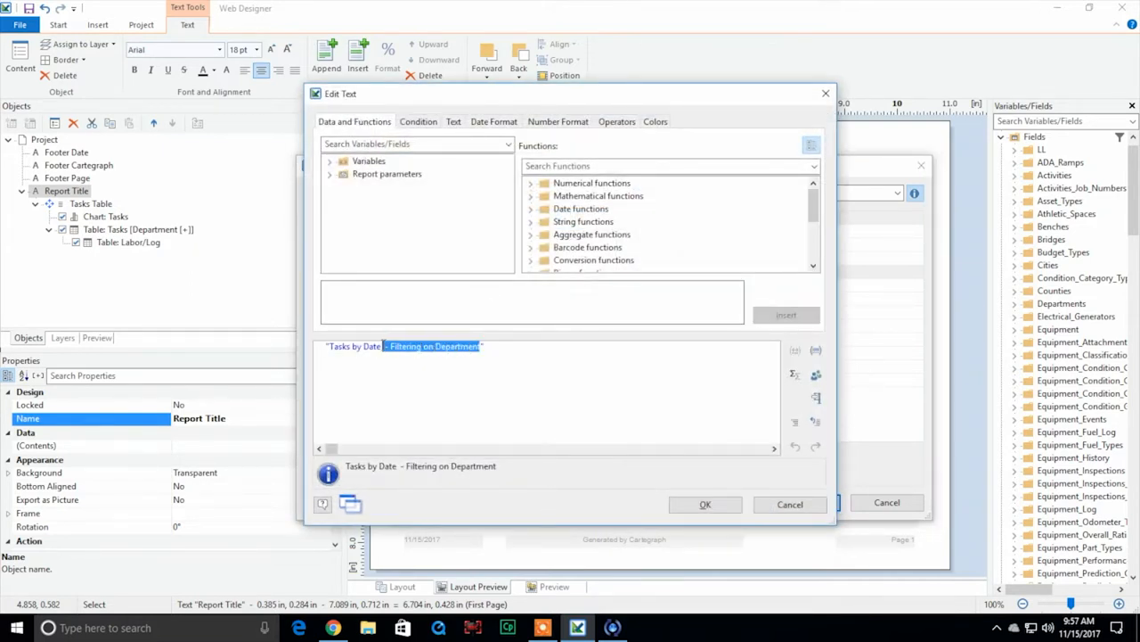
key(Delete)
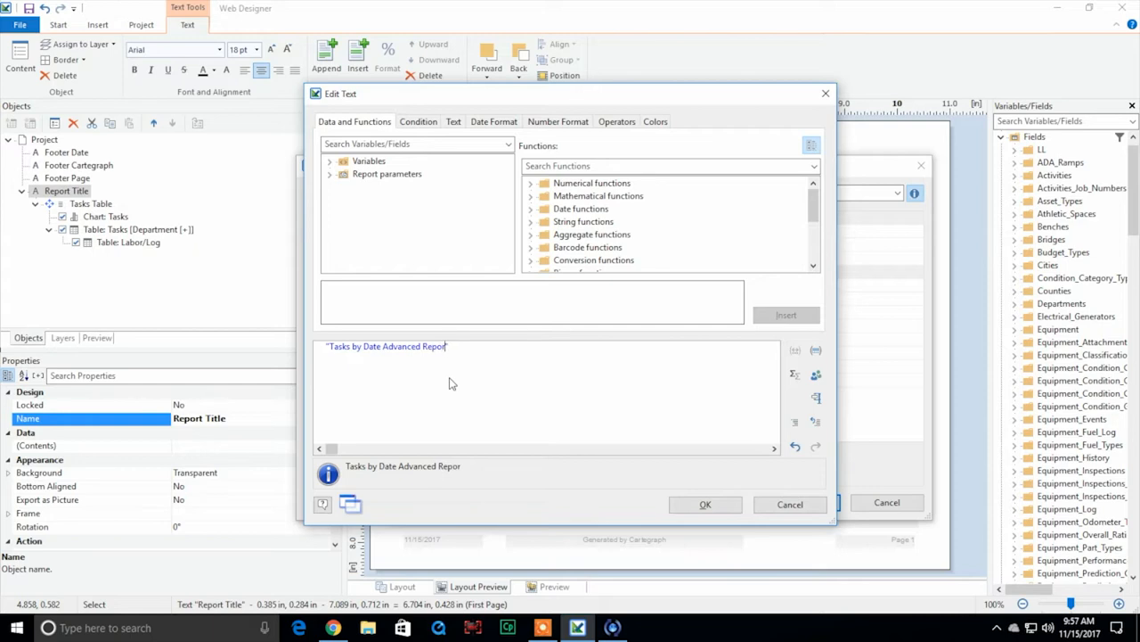
click(705, 504)
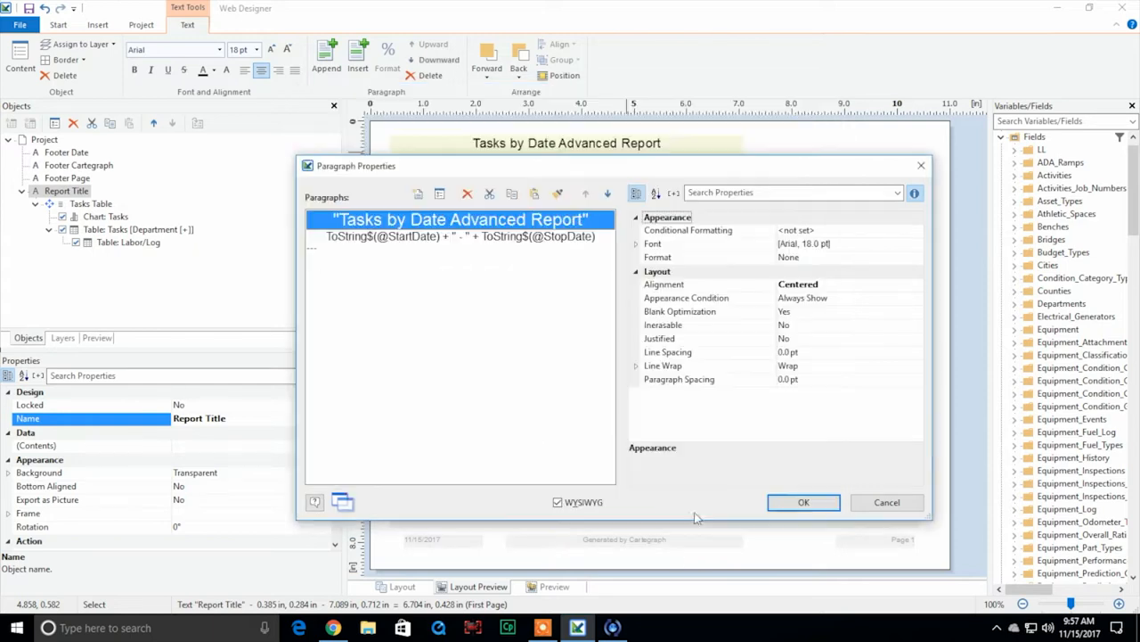
click(342, 250)
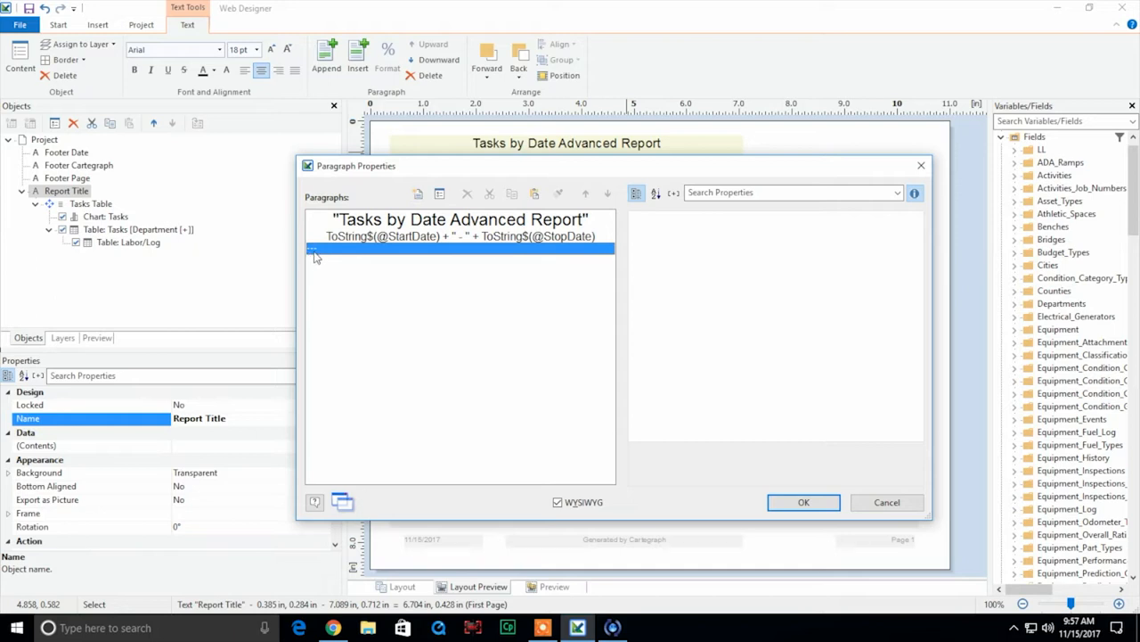
click(417, 194)
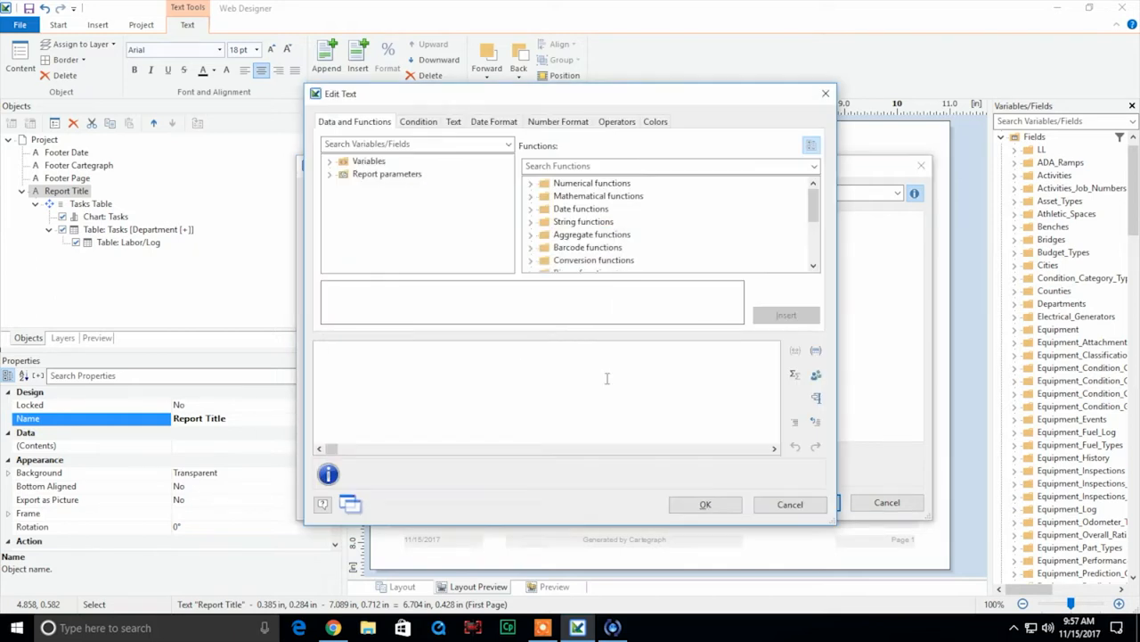
text(")
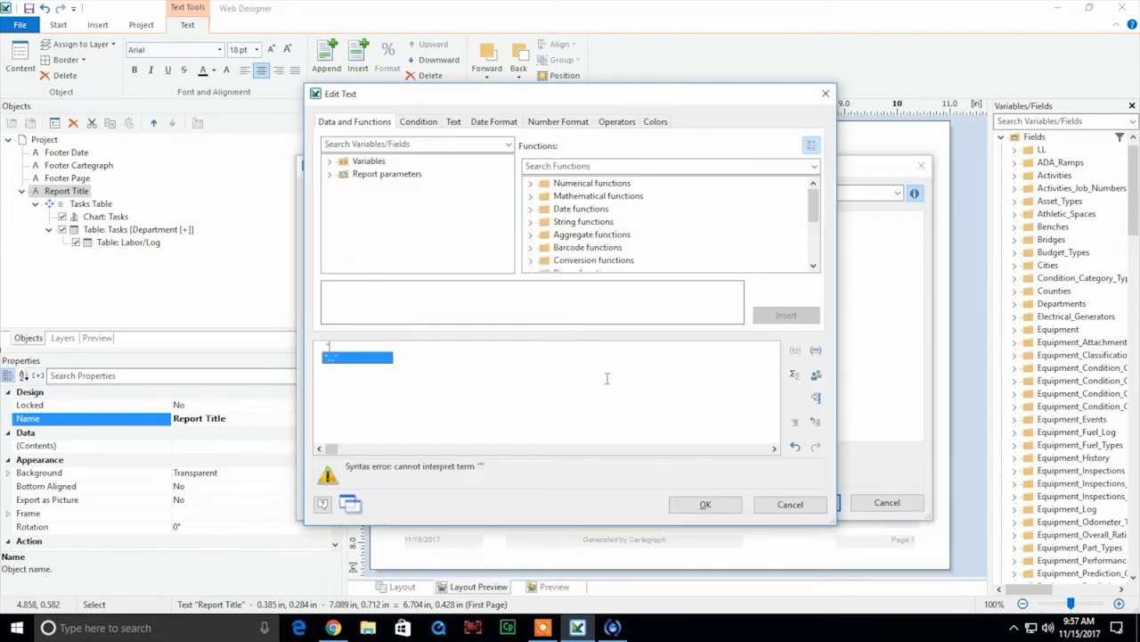
text(Department)
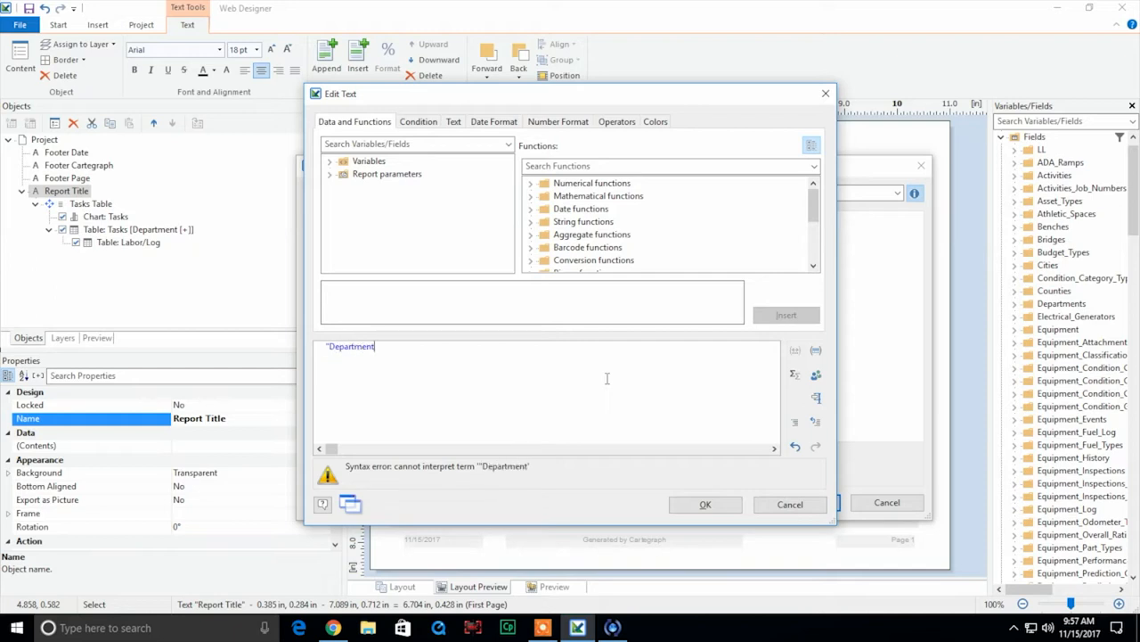
text(s shown: " + @)
key(Return)
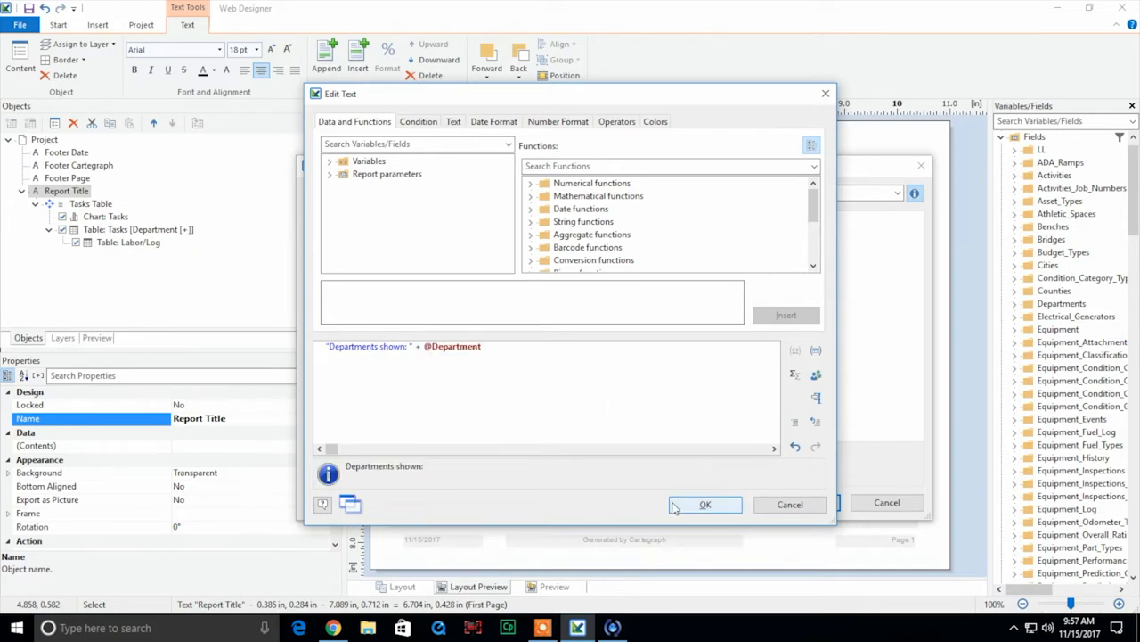
click(705, 506)
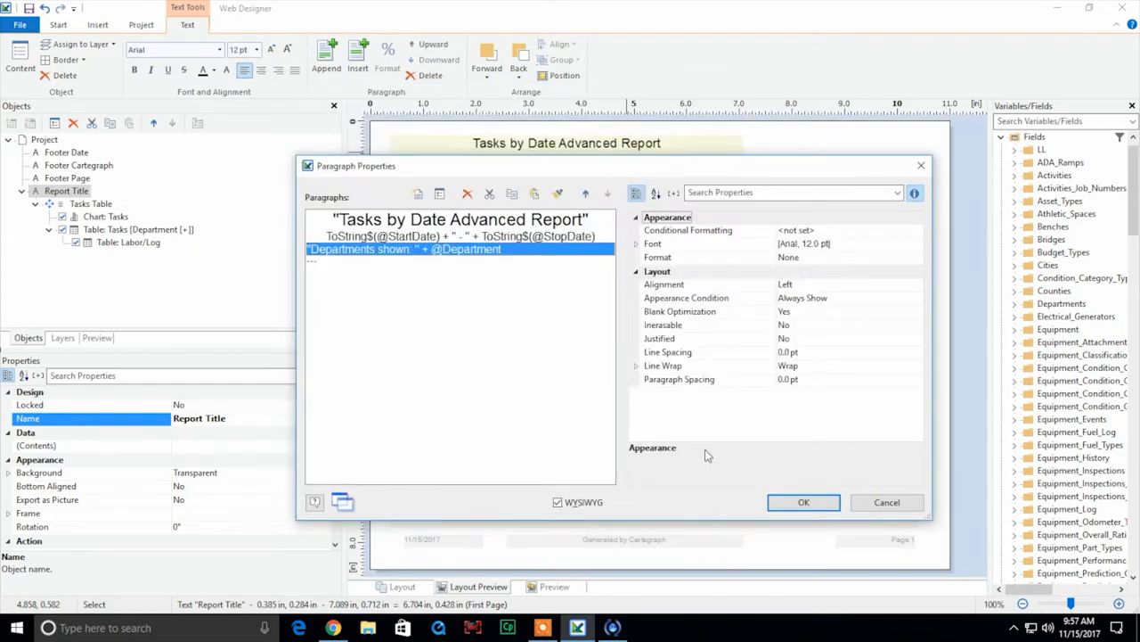
Step: Set the departments paragraph's alignment to Centered and accept the Report Title's paragraph changes
click(902, 285)
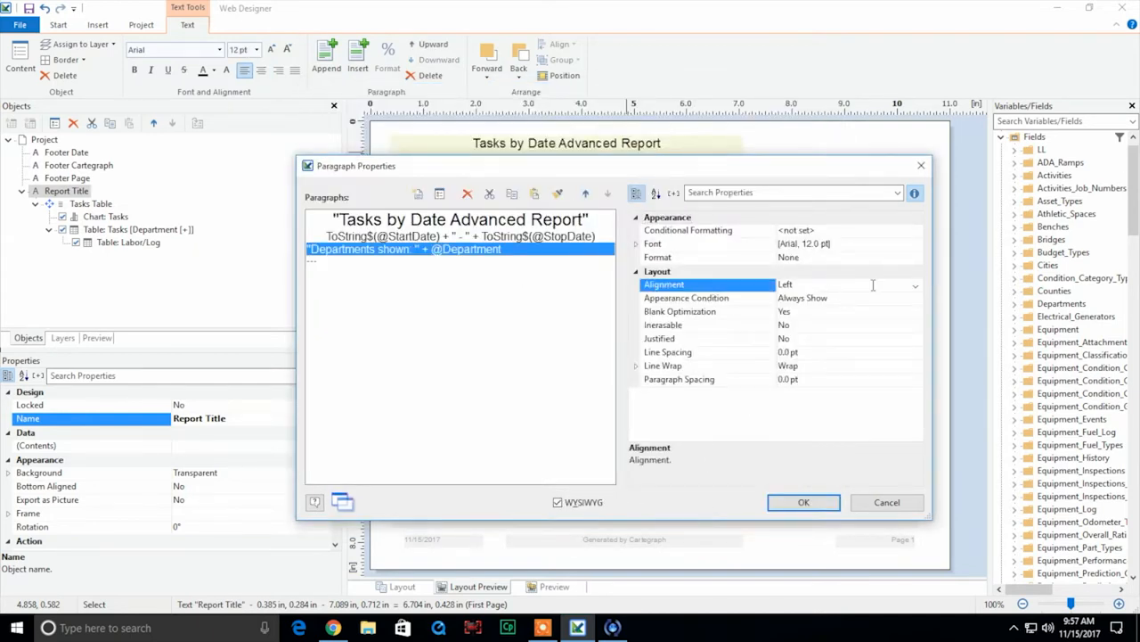
click(915, 285)
click(902, 313)
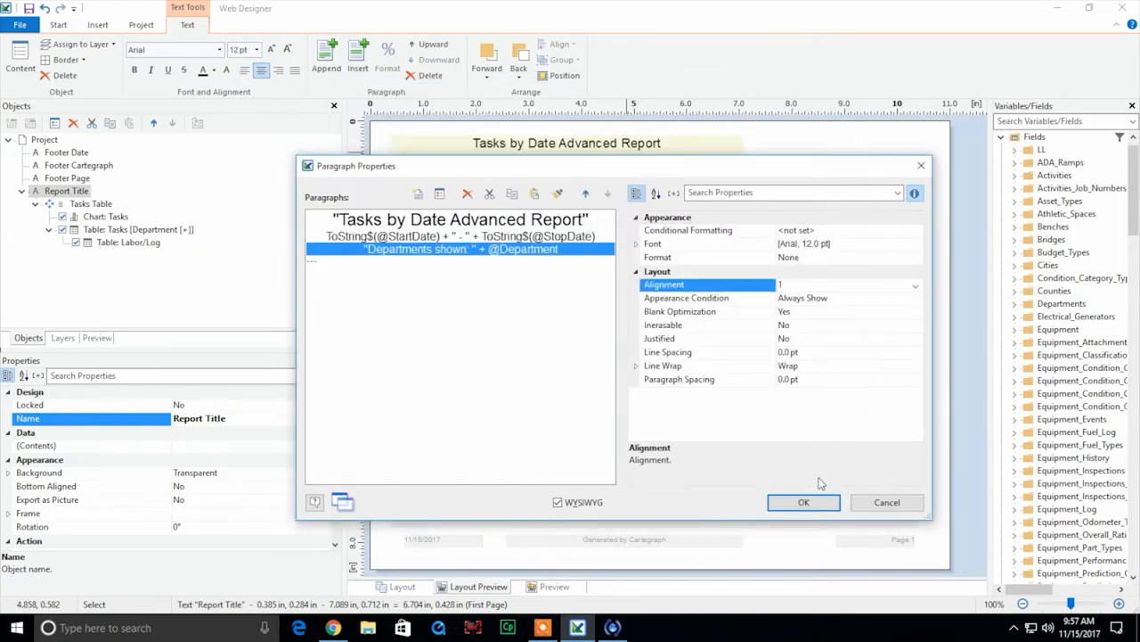
click(803, 502)
Step: Enlarge the Report Title object across the page to about 9.97 in wide and 0.86 in high, and save the report
drag(746, 161, 921, 181)
drag(653, 178, 653, 183)
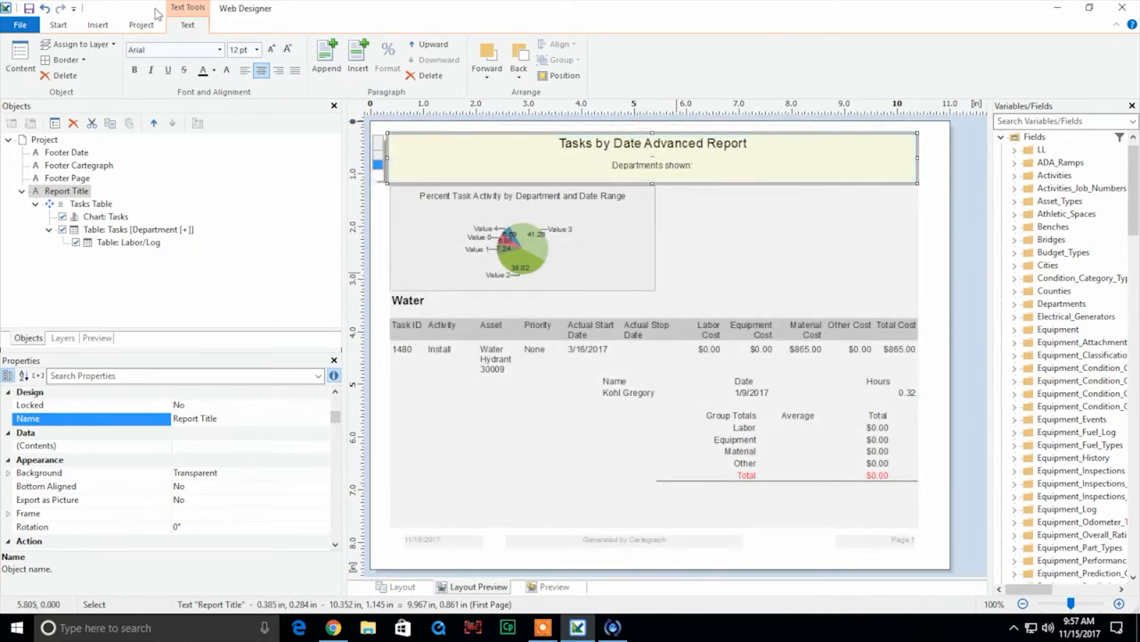
click(28, 8)
Step: Check the new report heading in the browser by reloading the report and applying the start date 5/1/2017 again
click(332, 627)
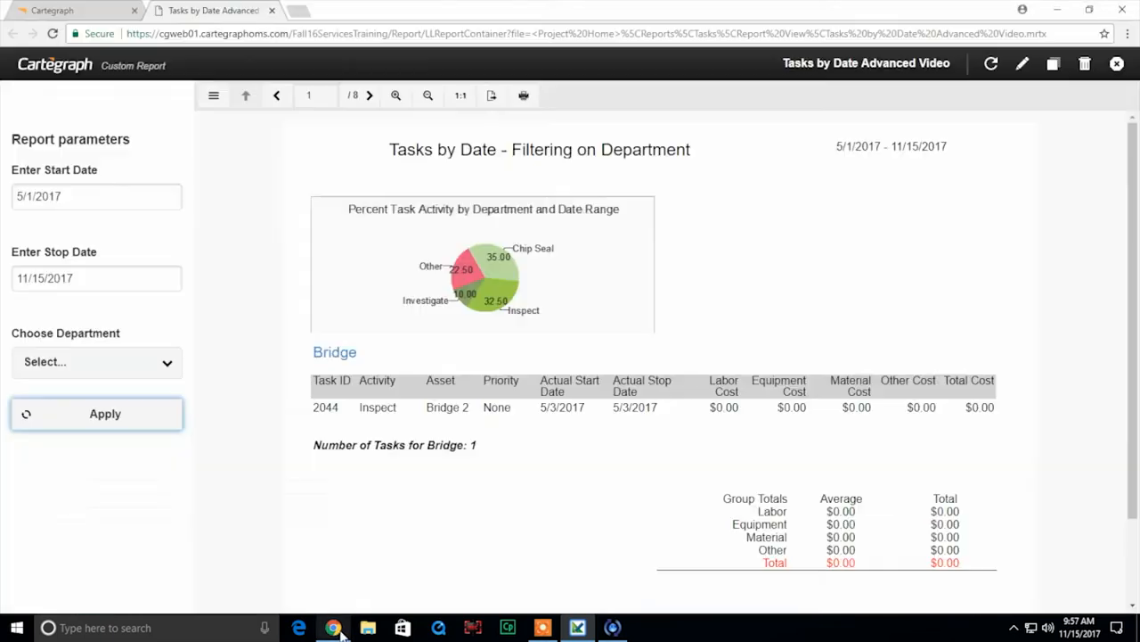
click(80, 199)
key(ctrl+c)
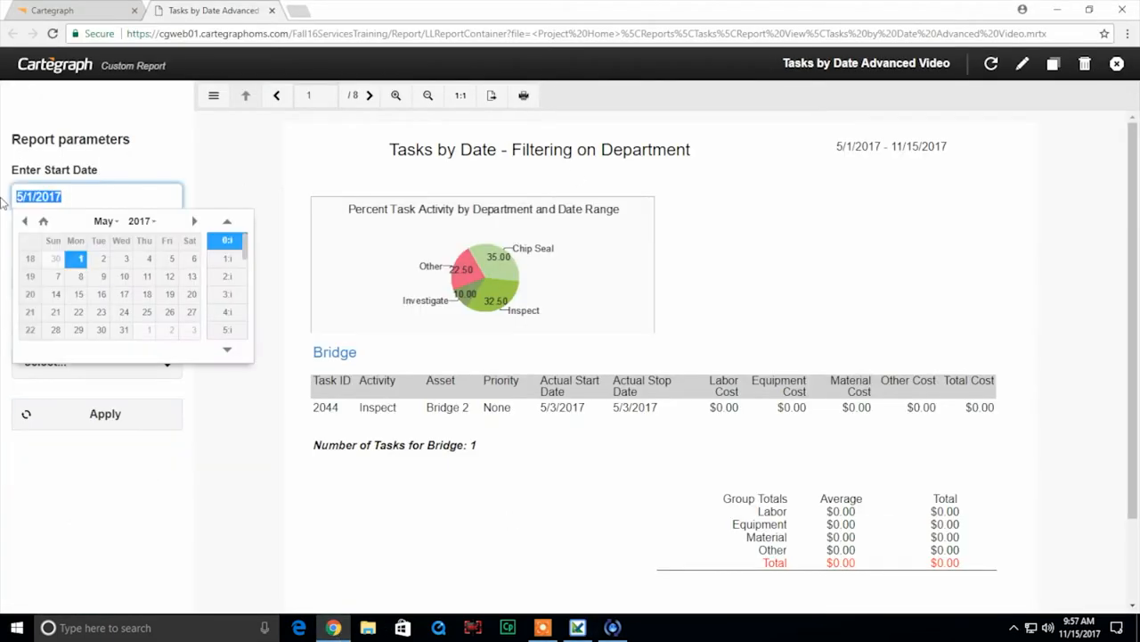
click(991, 65)
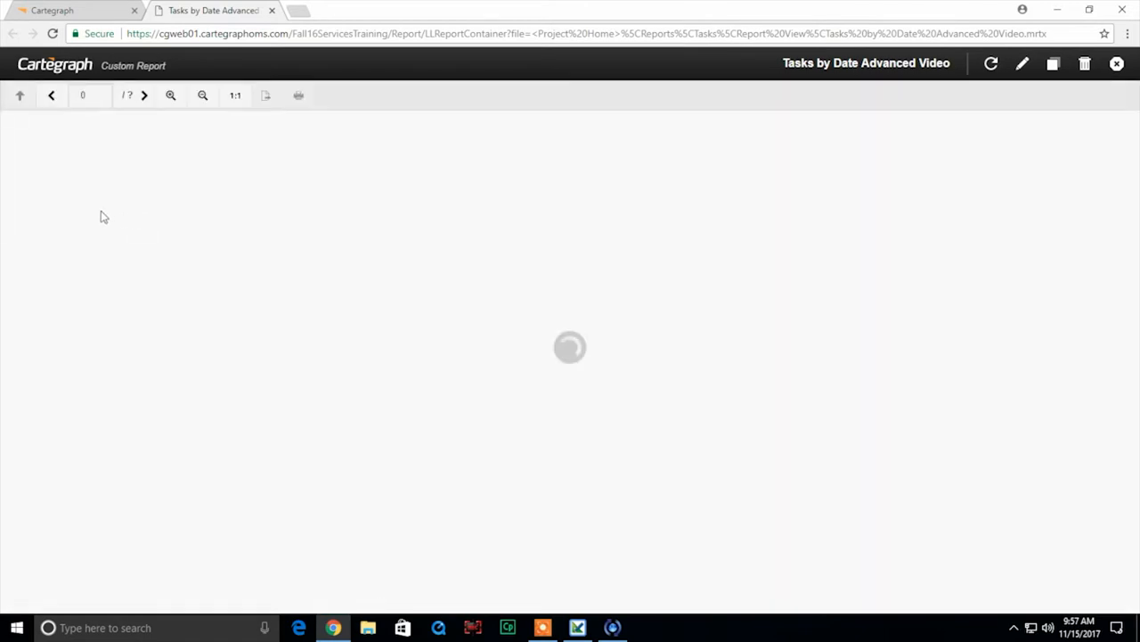
click(95, 199)
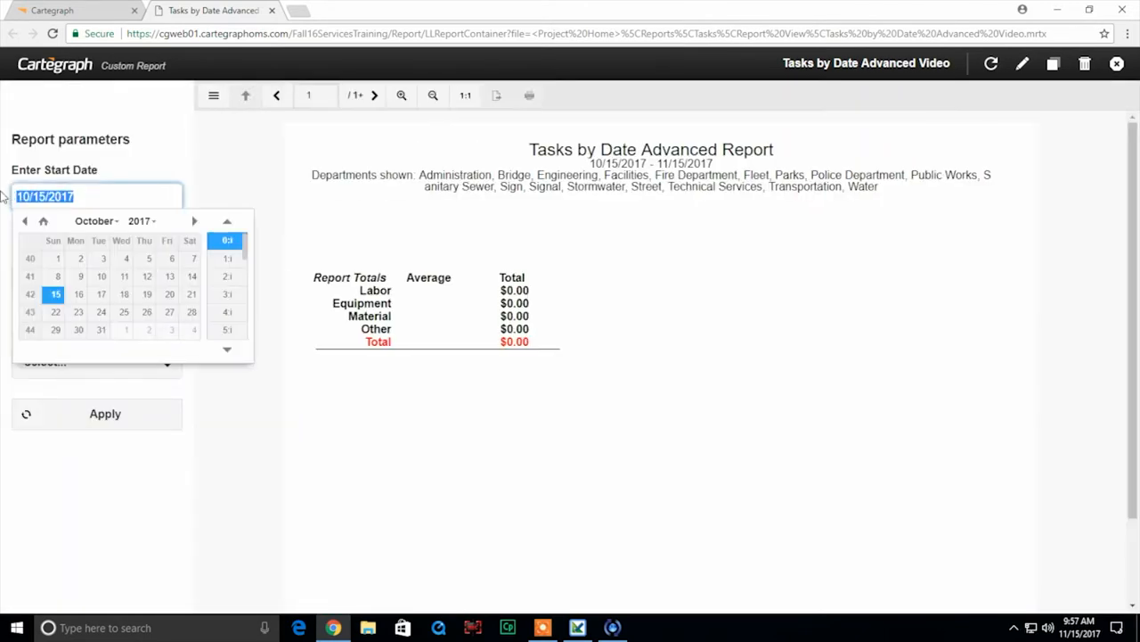
key(ctrl+v)
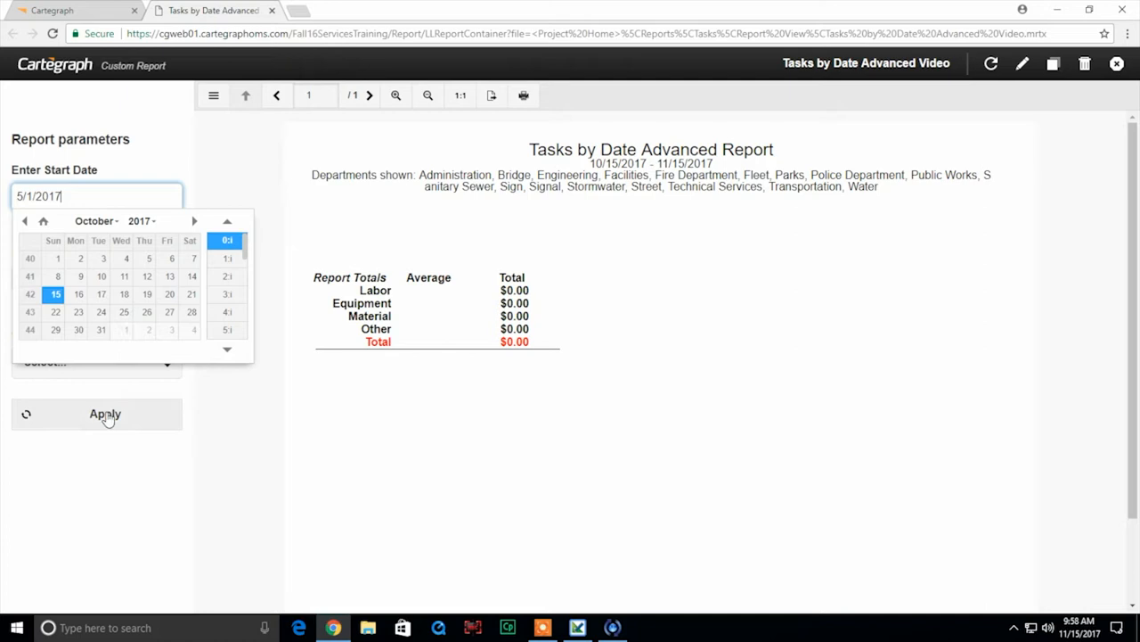
click(107, 414)
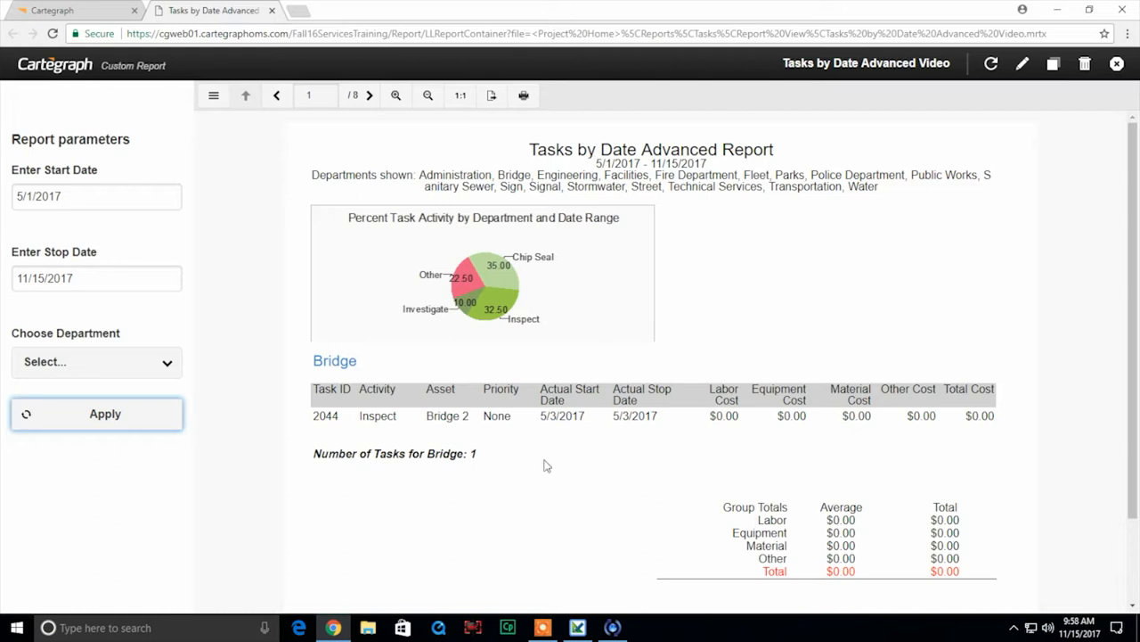
Step: Return to Web Designer and insert a report container about 4.9 in wide and 2 in high in the empty space beside the pie chart
click(579, 628)
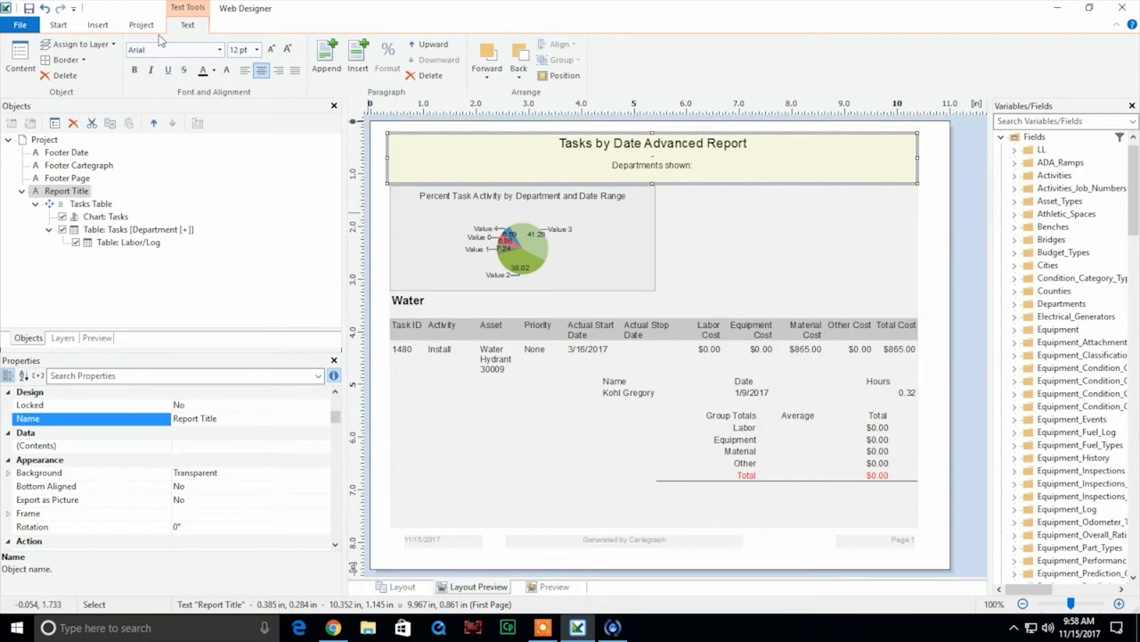
click(100, 25)
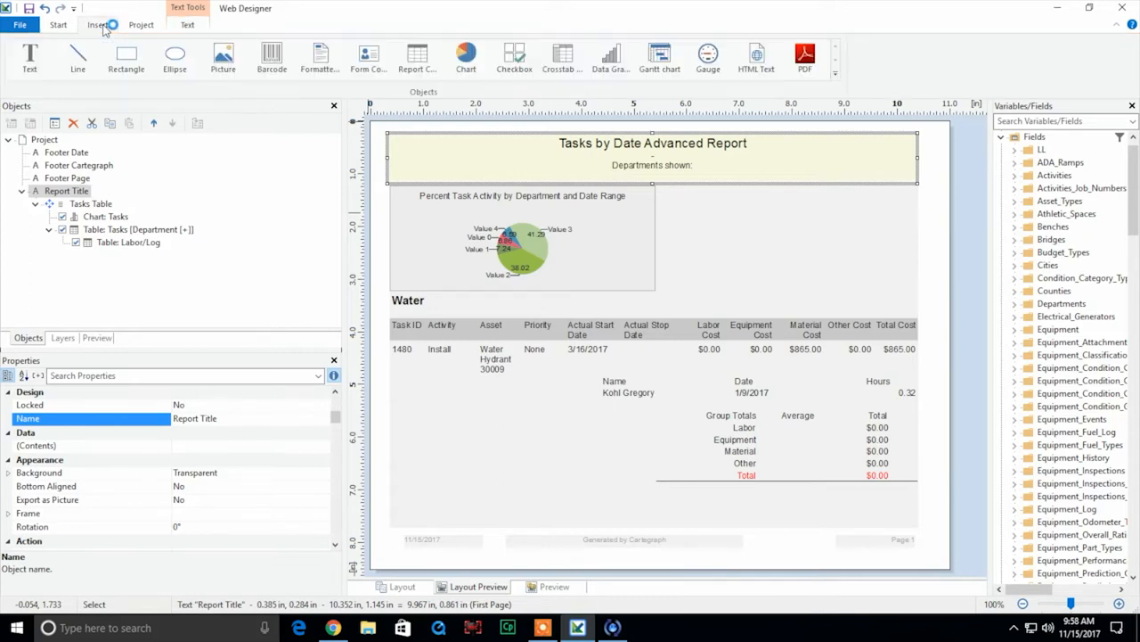
click(417, 57)
drag(661, 184, 918, 289)
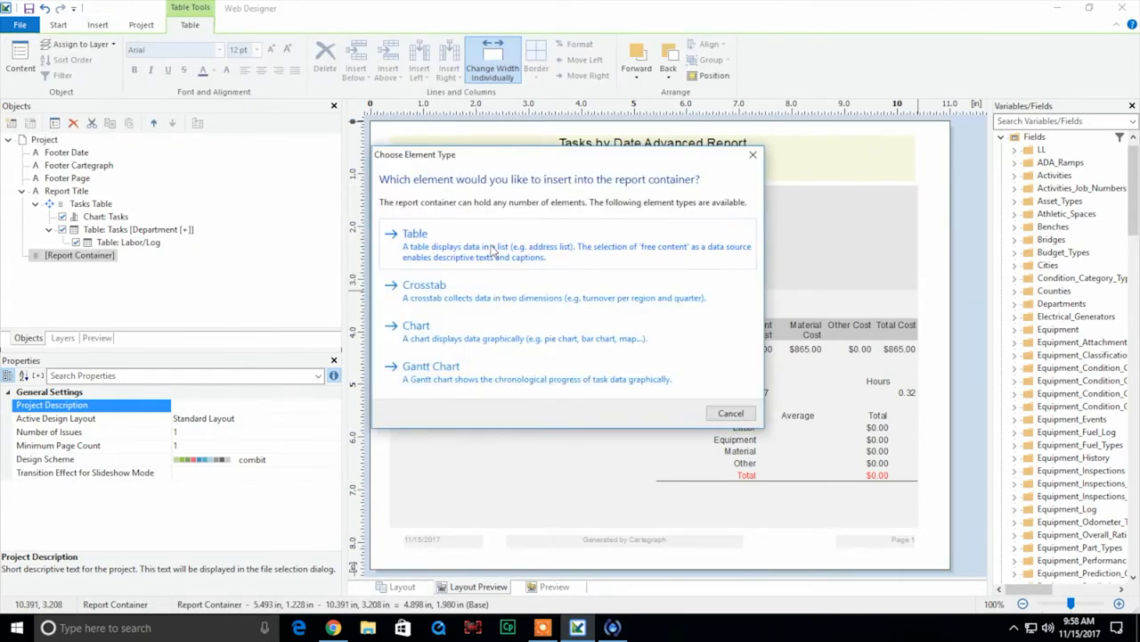
Step: Insert a table element into the new report container with Tasks as its source table
click(490, 244)
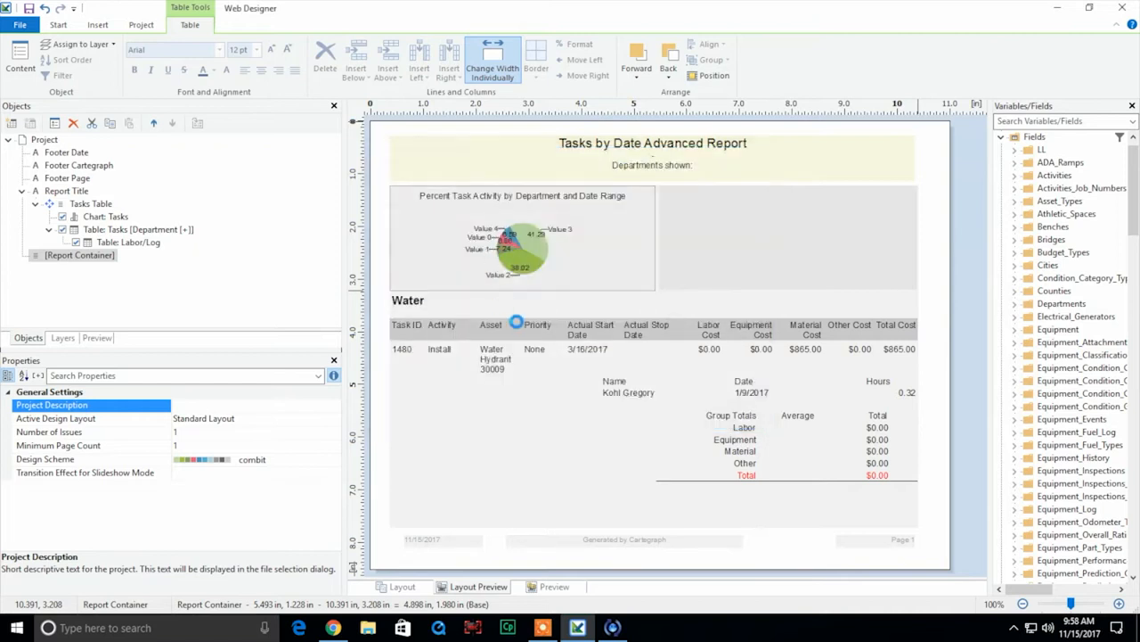
scroll(553, 347, down, 5)
scroll(562, 346, down, 20)
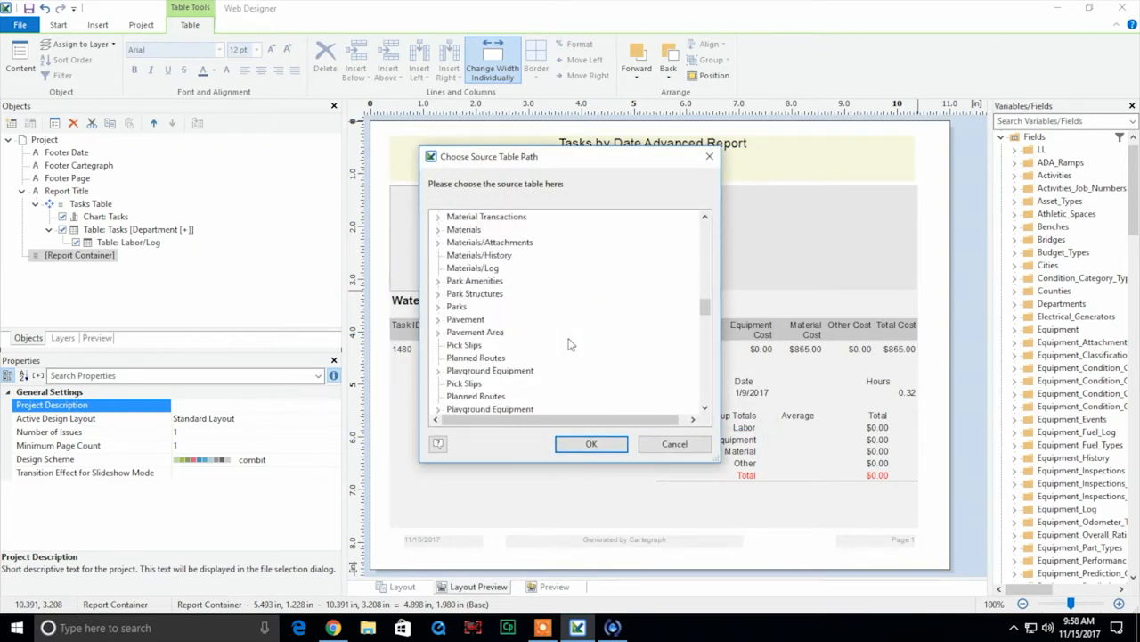
scroll(568, 344, down, 4)
scroll(569, 345, up, 1)
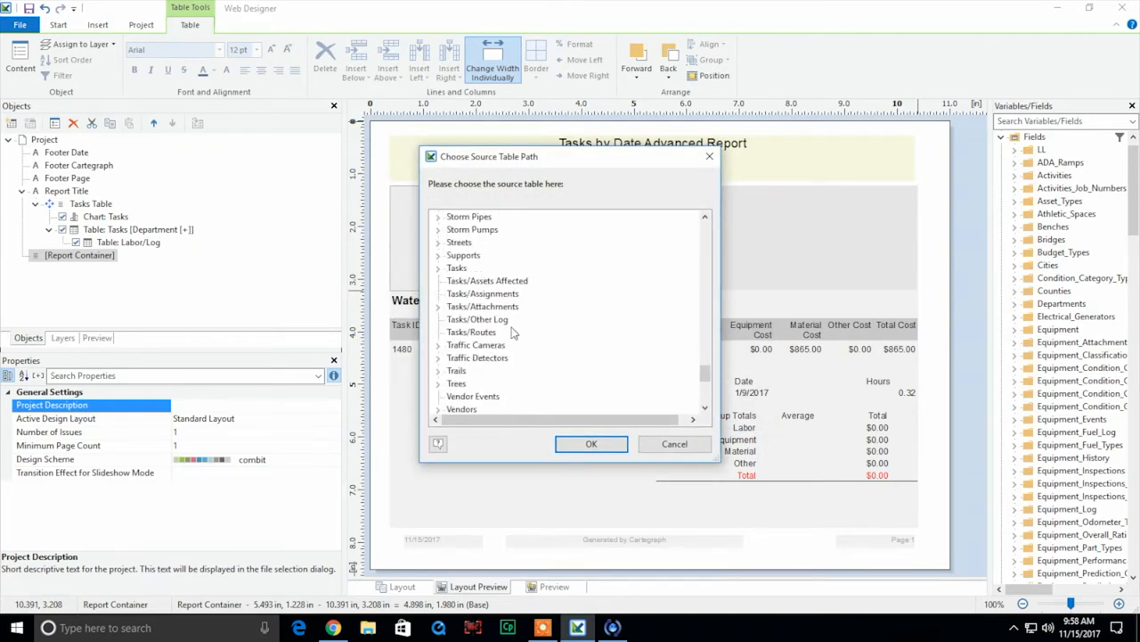
click(456, 269)
click(591, 442)
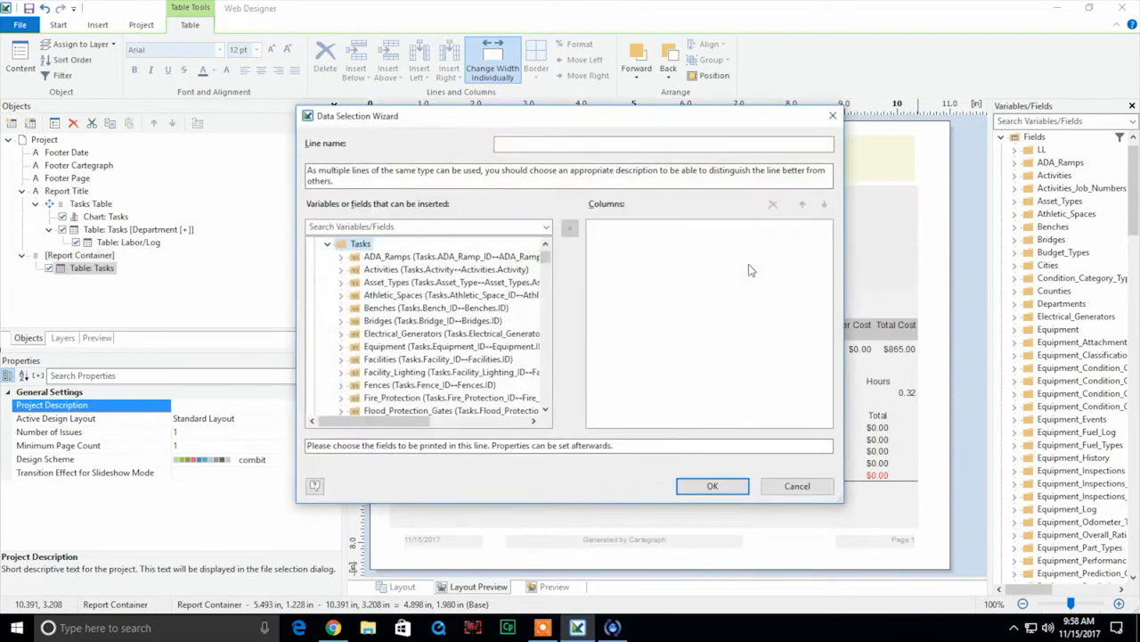
Step: Add the Tasks fields Department, Task_ID and Total_Cost as the new table's columns and accept the data selection
scroll(445, 331, down, 8)
scroll(448, 328, down, 10)
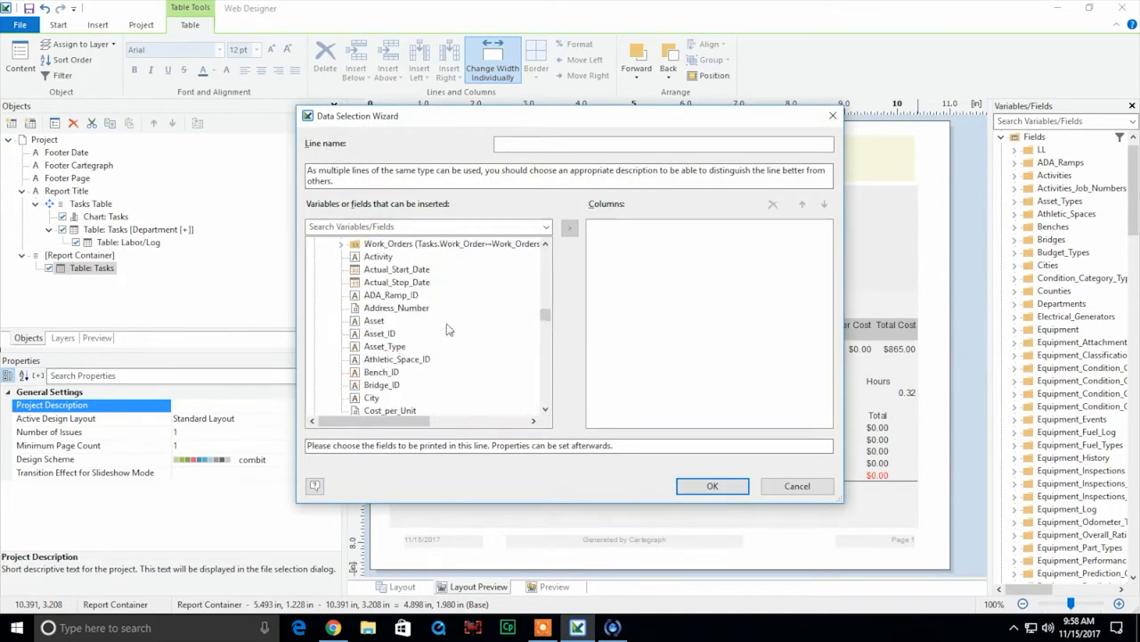
scroll(449, 328, down, 3)
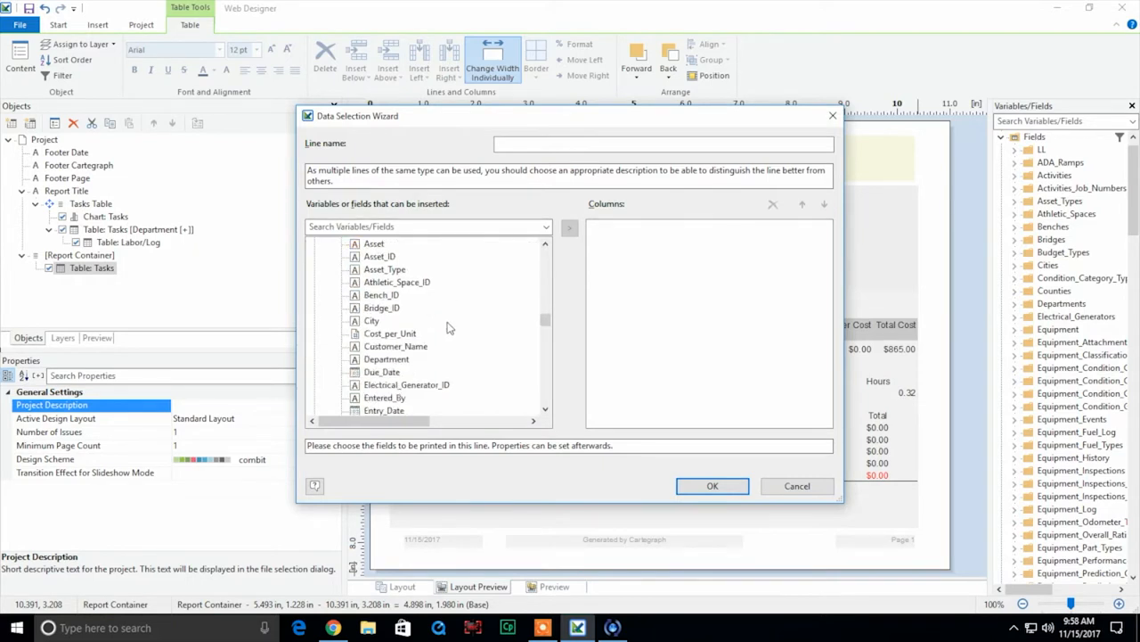
double_click(398, 331)
scroll(443, 332, down, 4)
scroll(443, 333, down, 12)
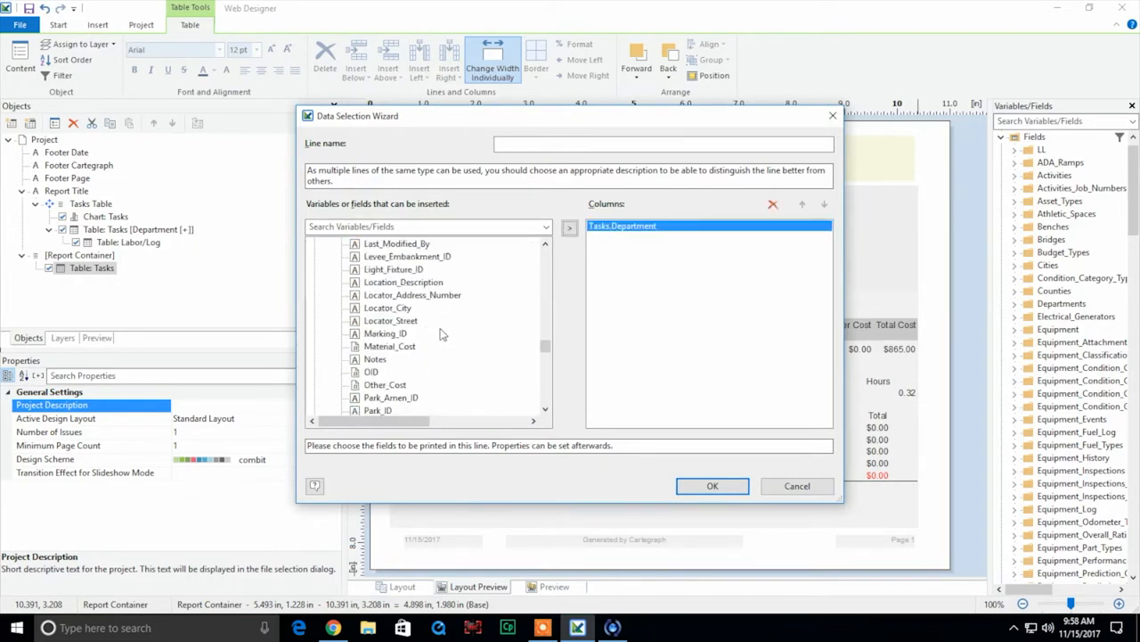
scroll(437, 335, down, 4)
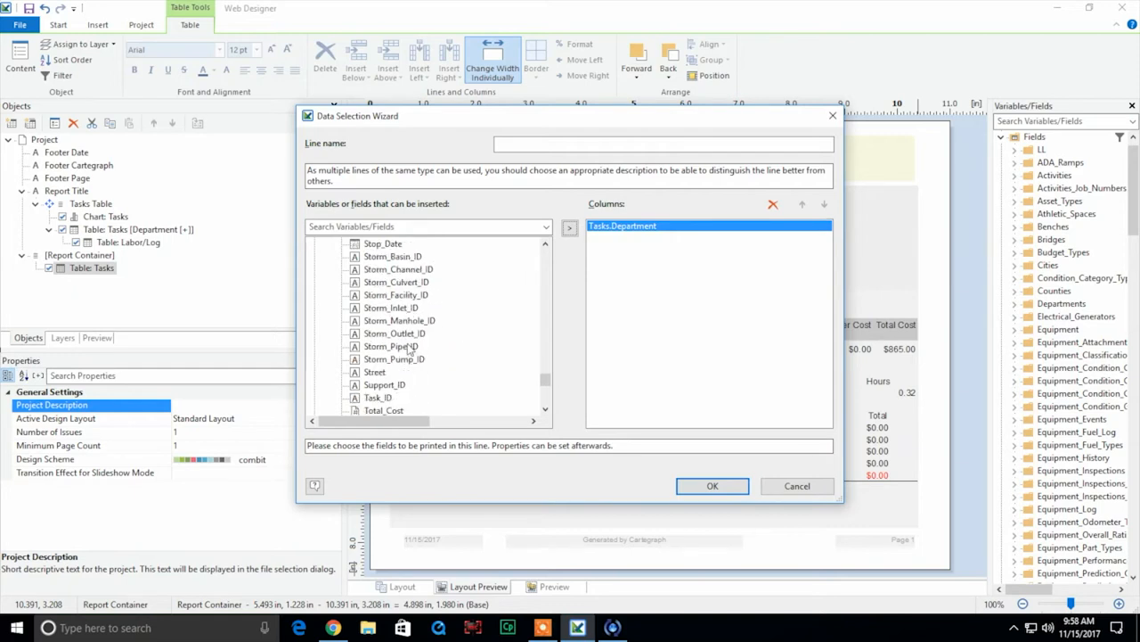
double_click(379, 397)
scroll(408, 388, down, 2)
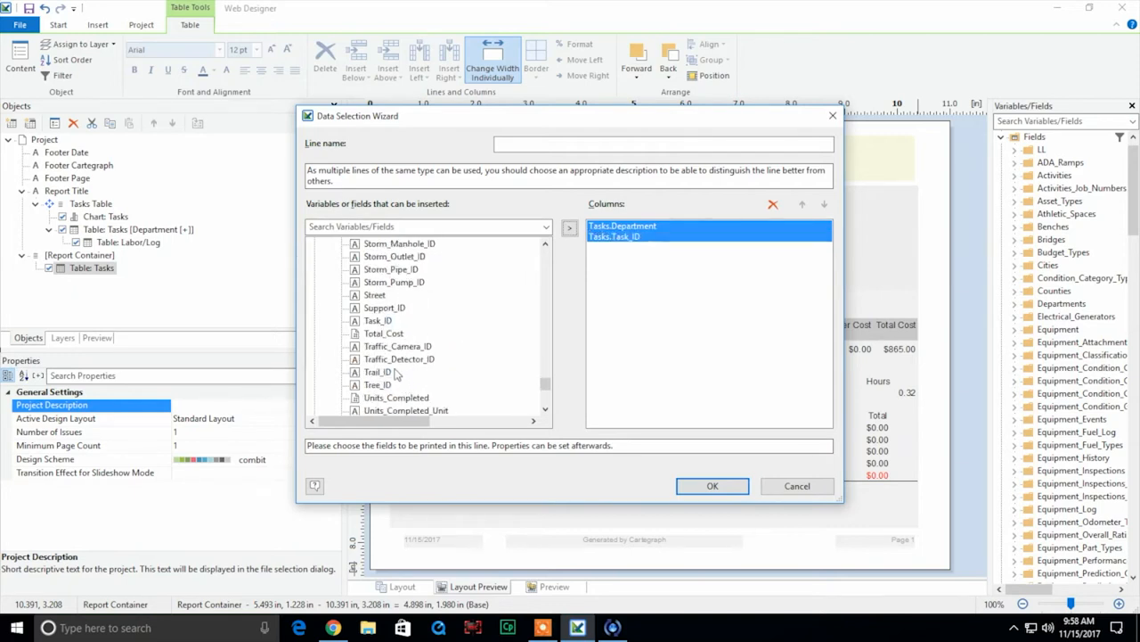
double_click(385, 333)
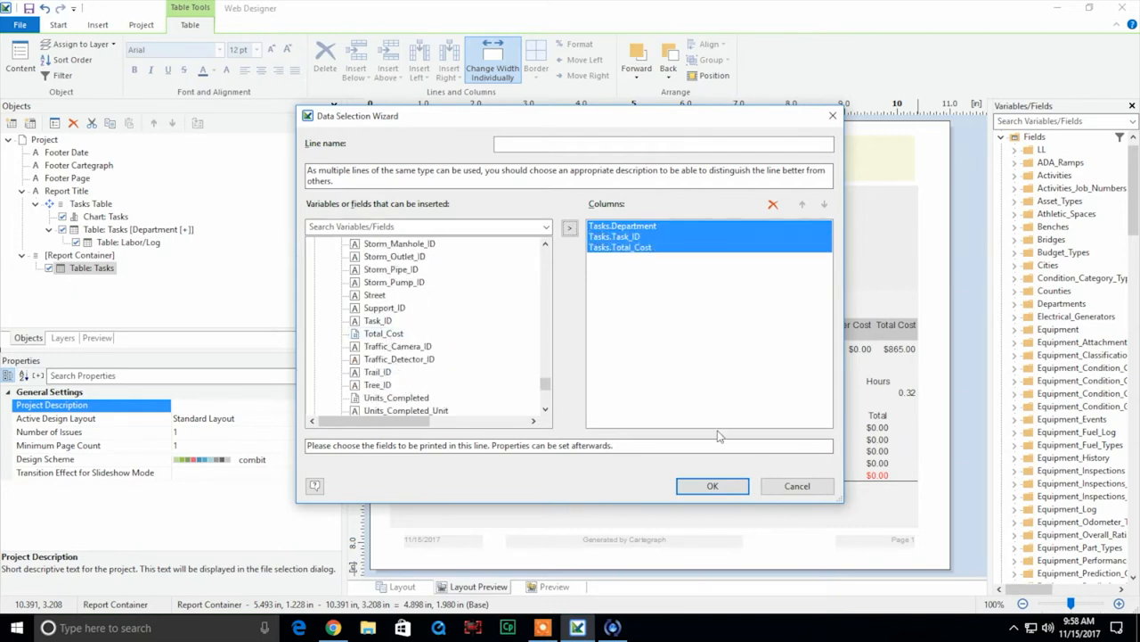
click(715, 486)
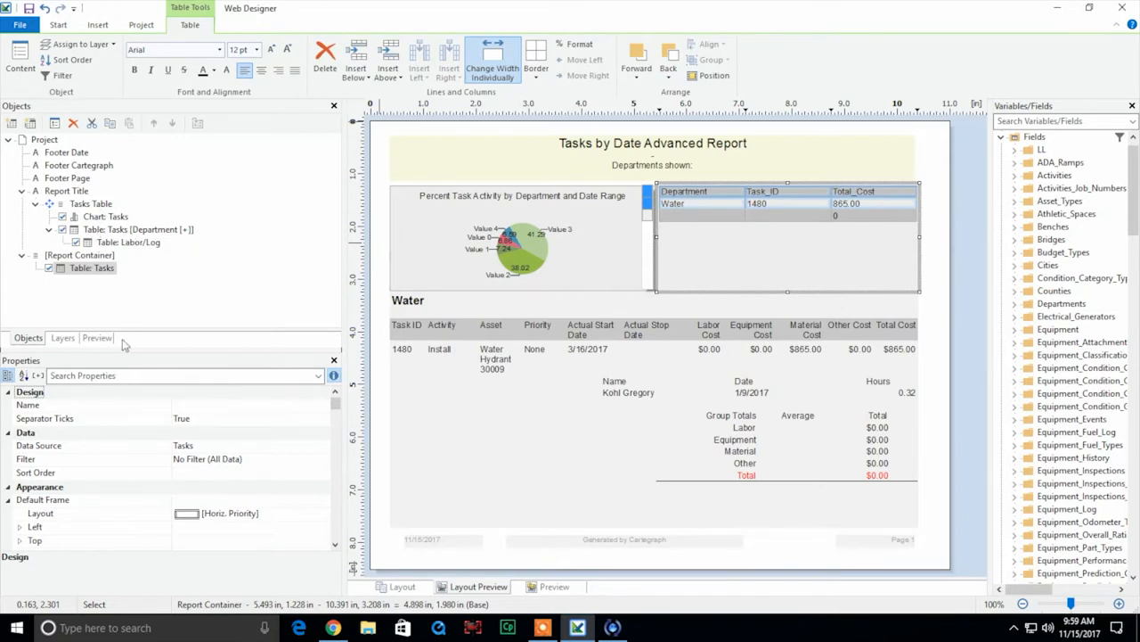
Step: Name the new Tasks table SUMMARY and save the report
click(205, 410)
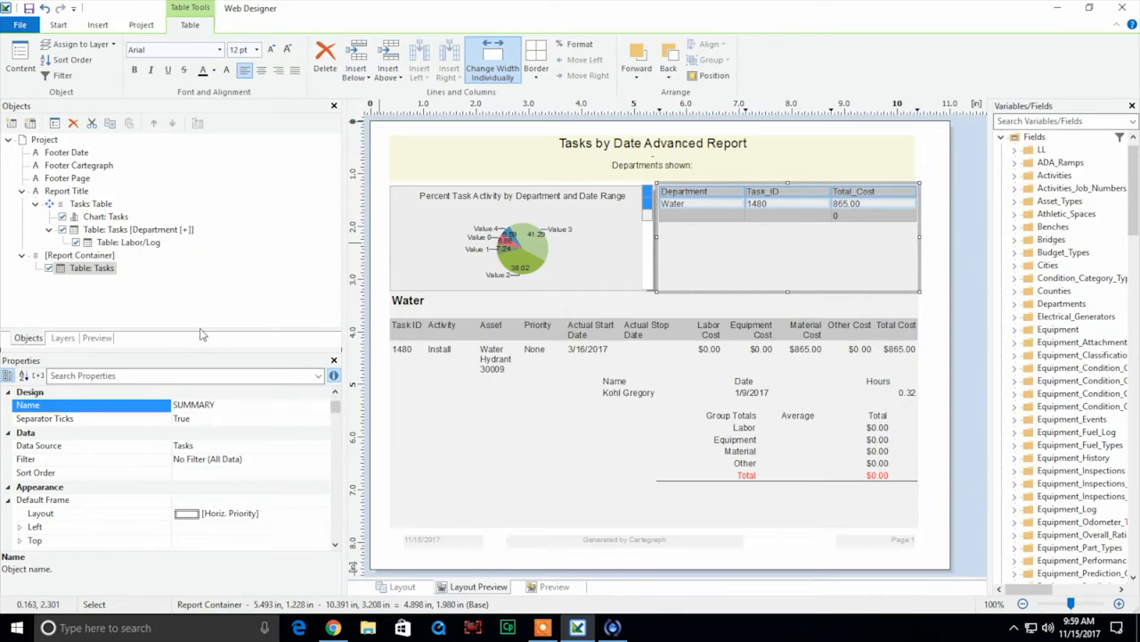
click(203, 303)
click(96, 269)
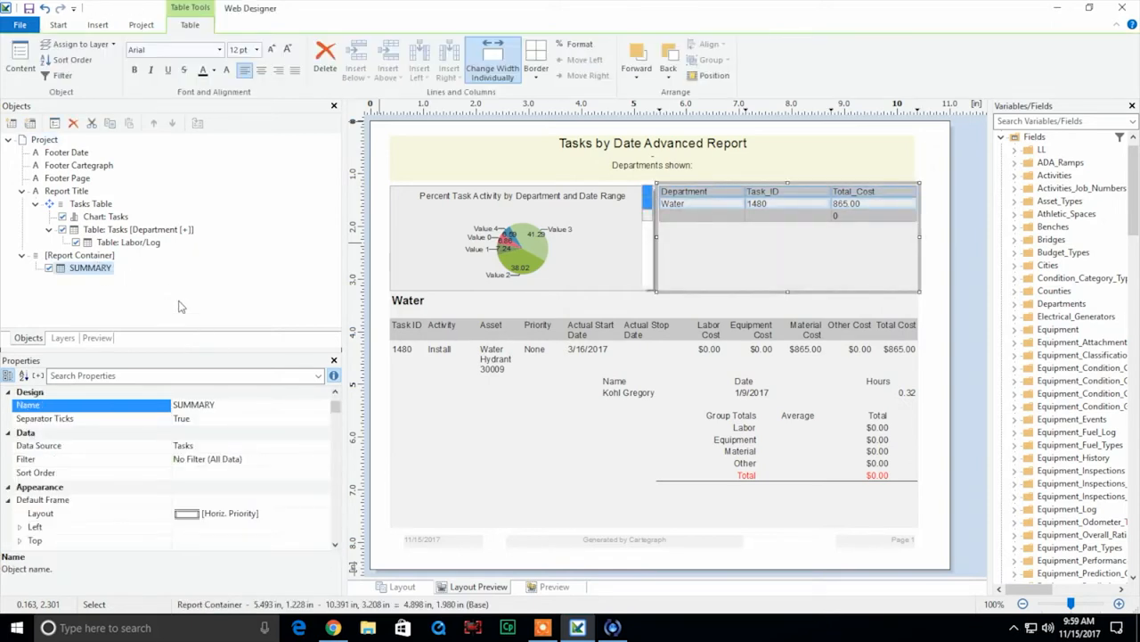
click(29, 9)
Step: Add an empty second header line to the SUMMARY table and insert the text "Summary for Tasks & Costs" in it
drag(521, 76, 472, 76)
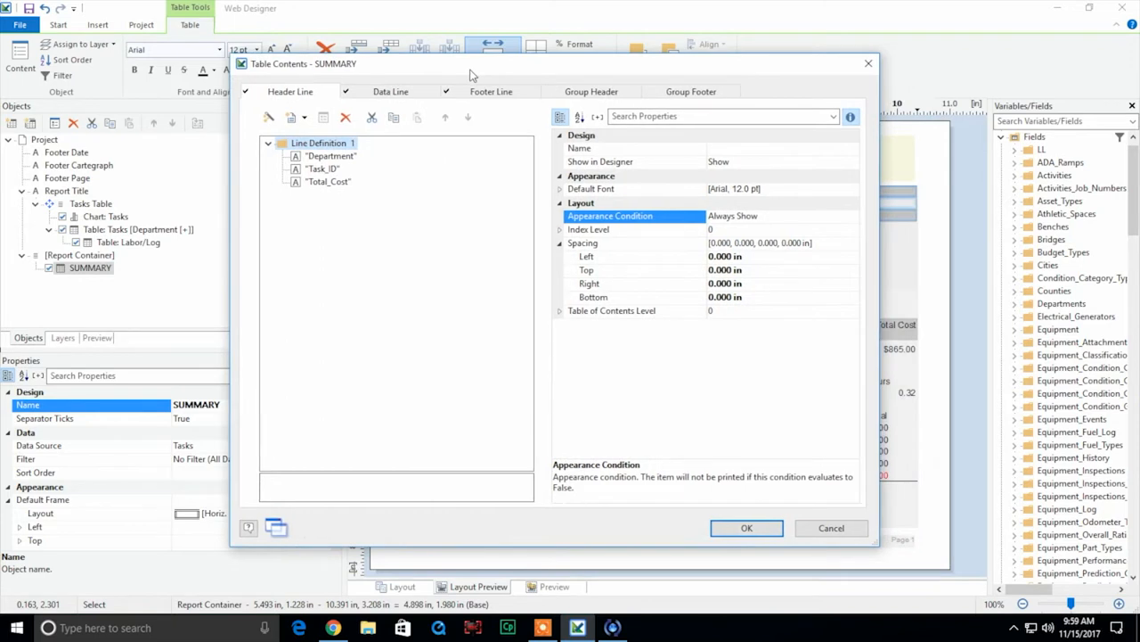
click(289, 121)
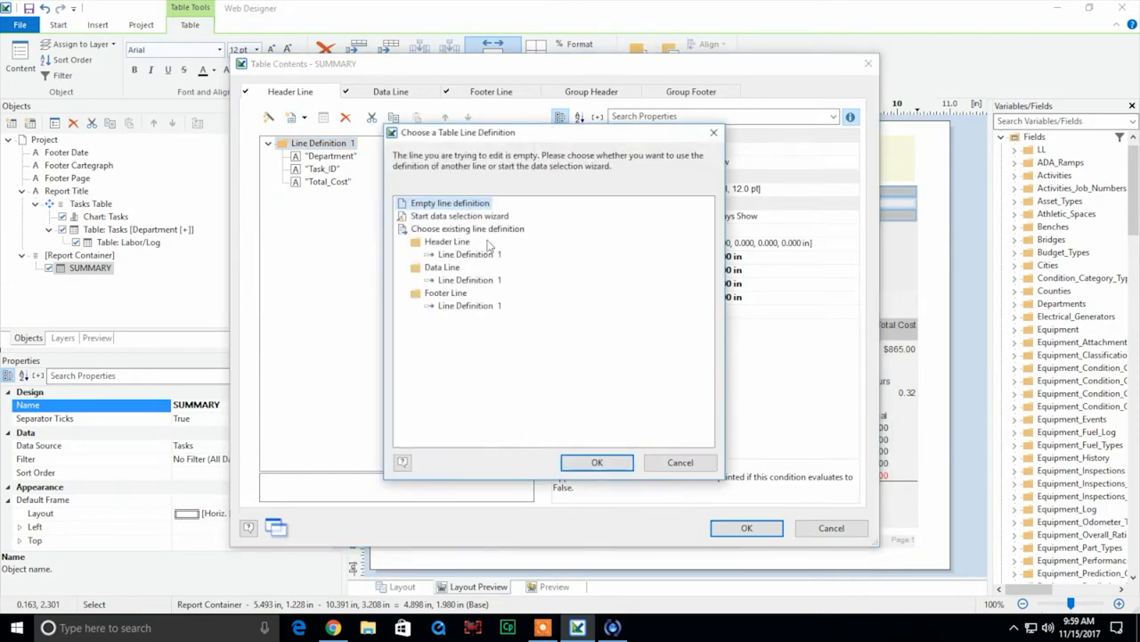
click(597, 462)
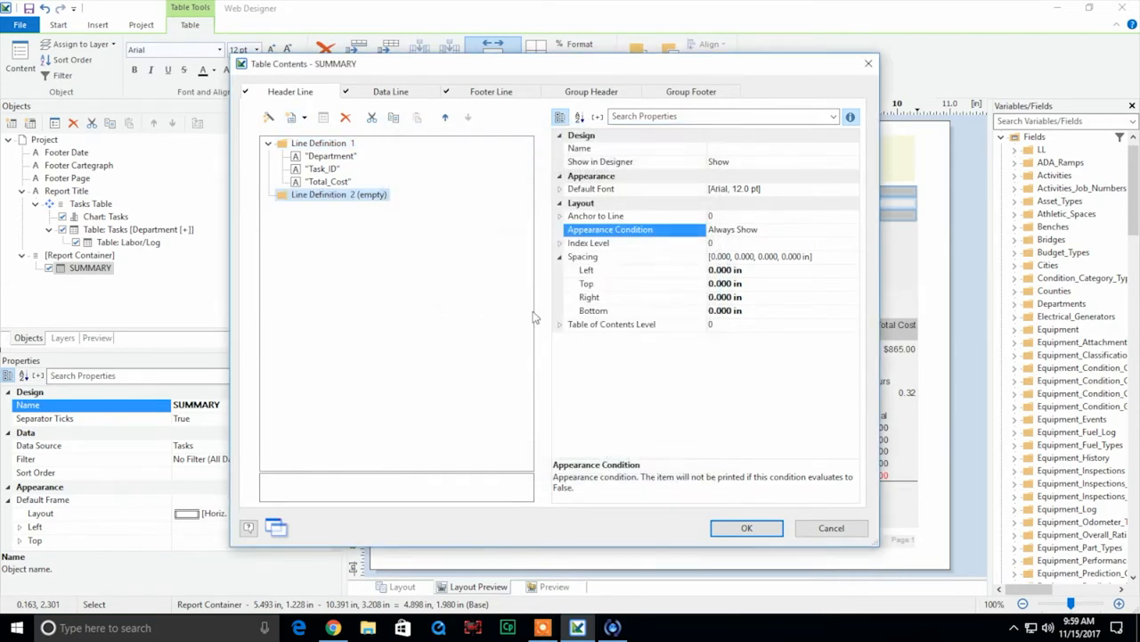
click(291, 119)
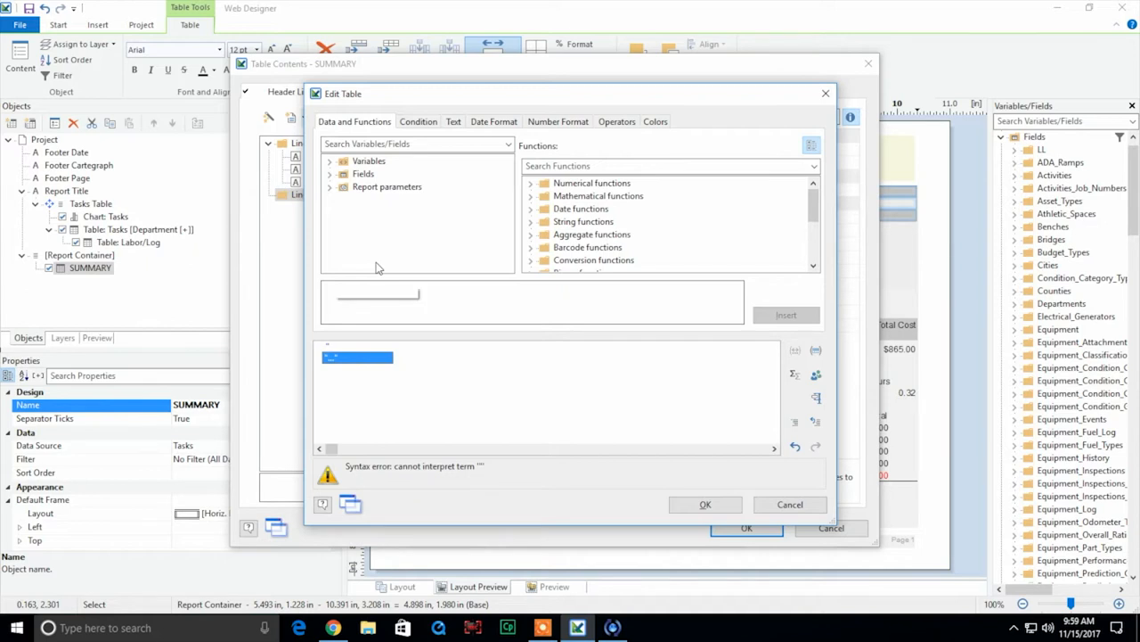
text("Summary for Tasks & Cot)
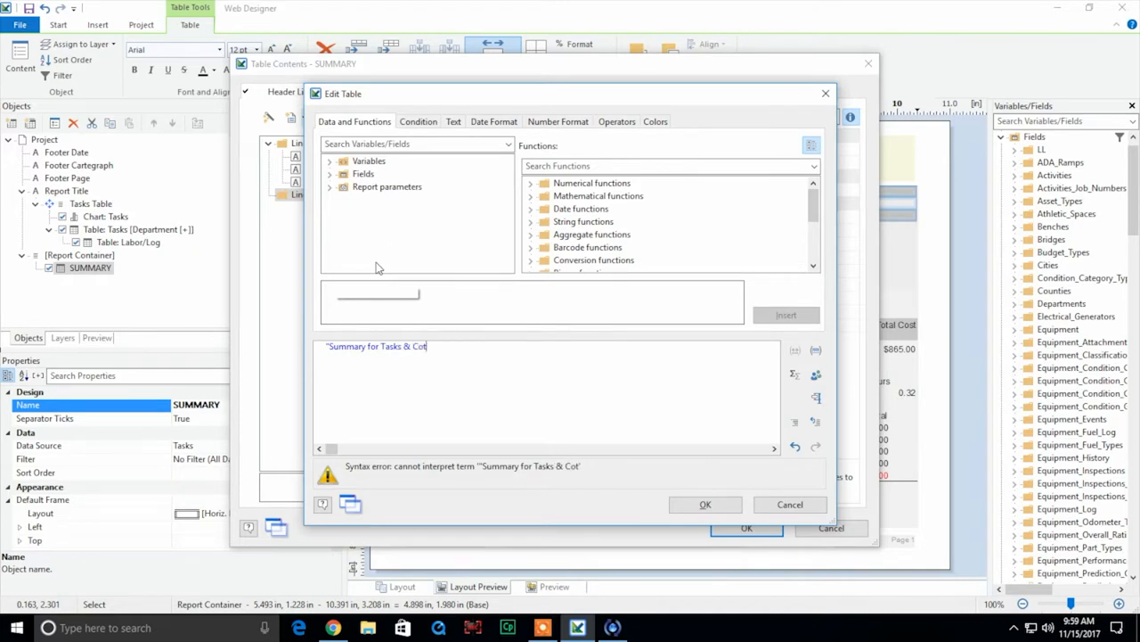
key(BackSpace)
text(sts")
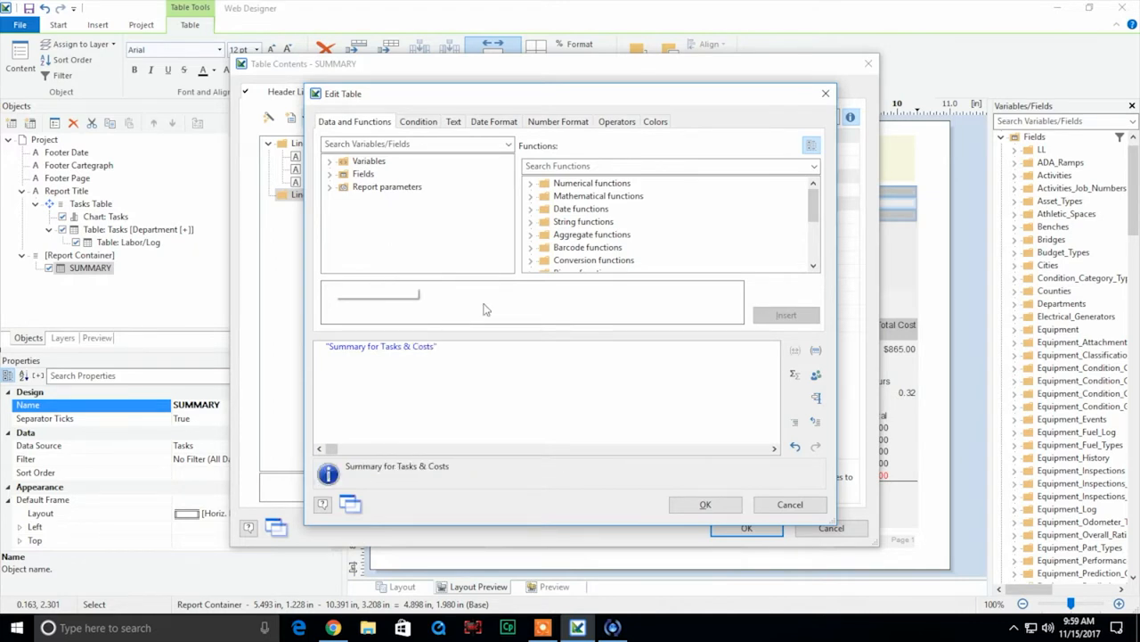
click(694, 506)
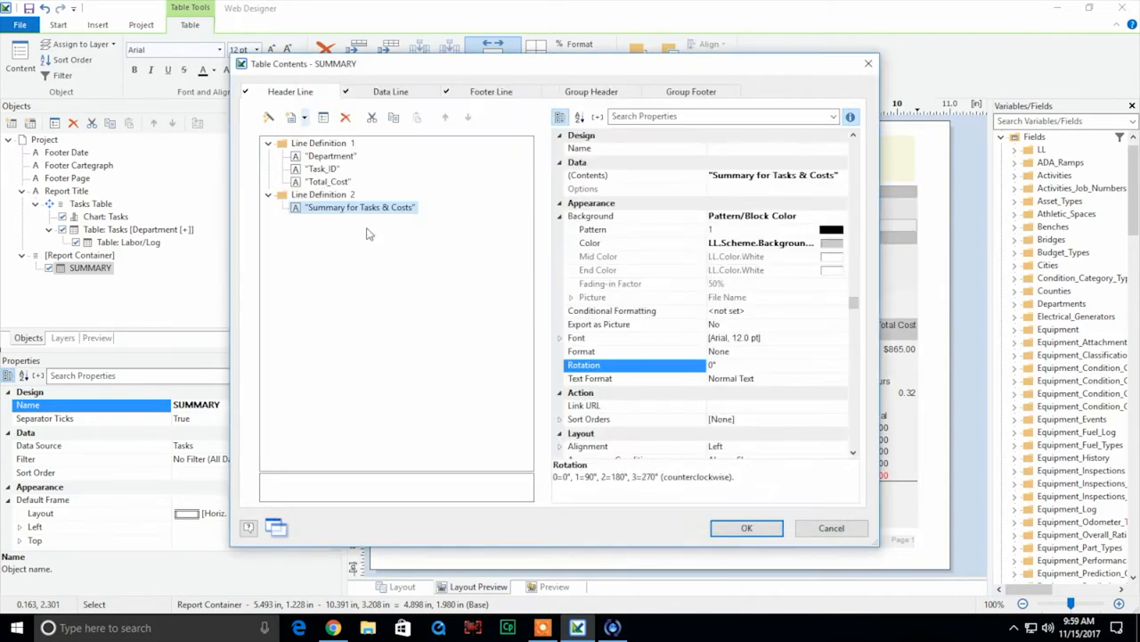
Step: Move the "Summary for Tasks & Costs" line above the column headings, accept the table contents, and widen its cell across the table
click(338, 197)
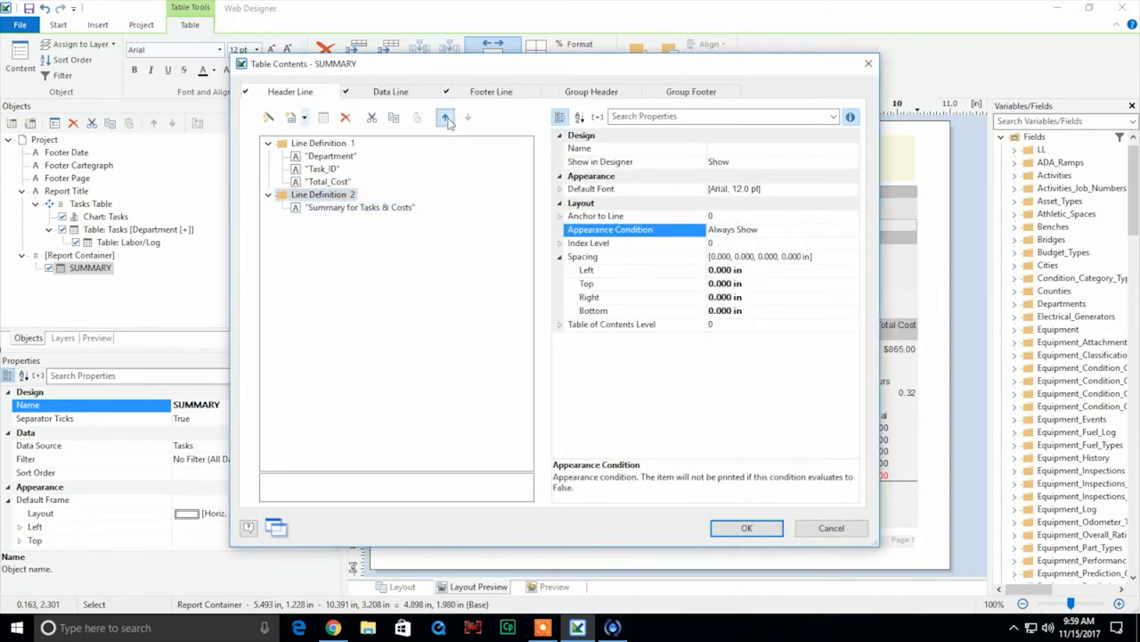
click(445, 117)
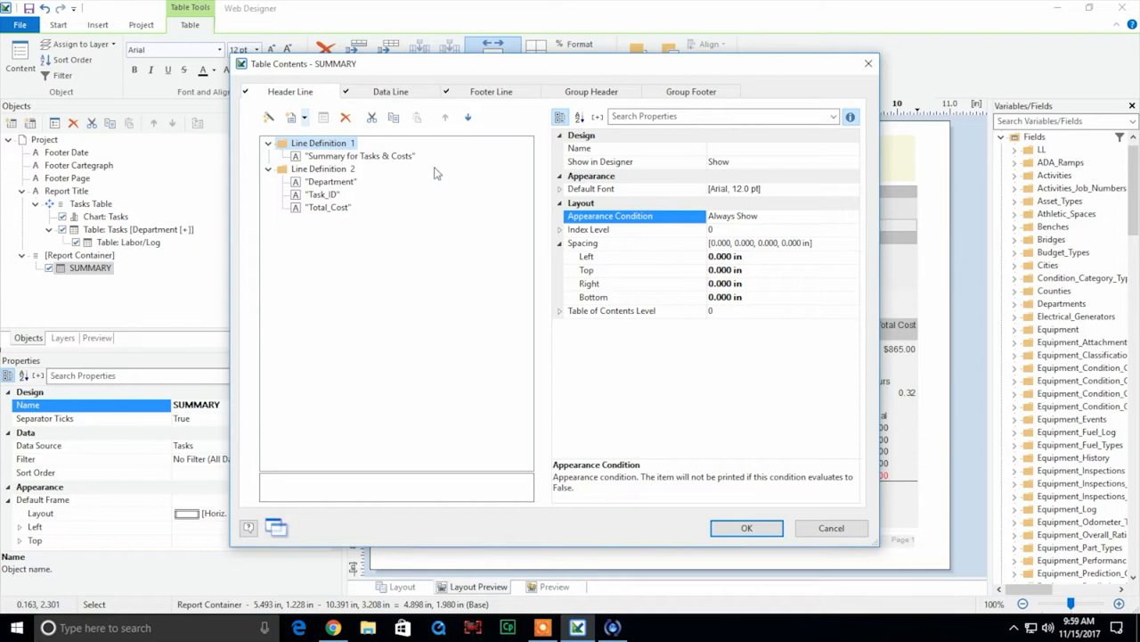
drag(641, 75, 544, 73)
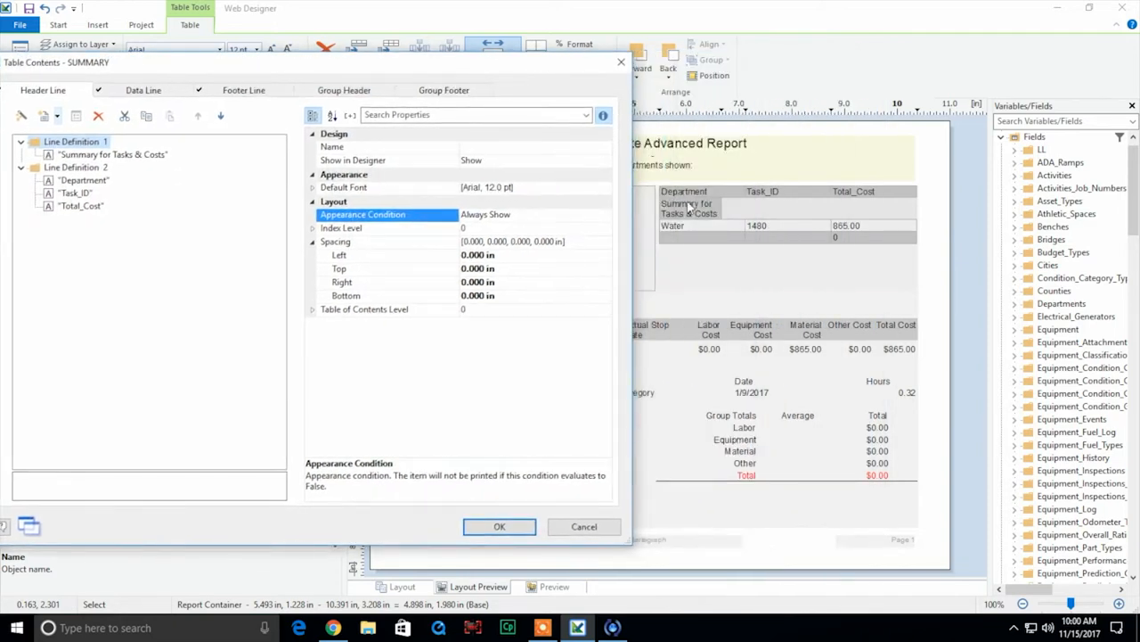
click(500, 527)
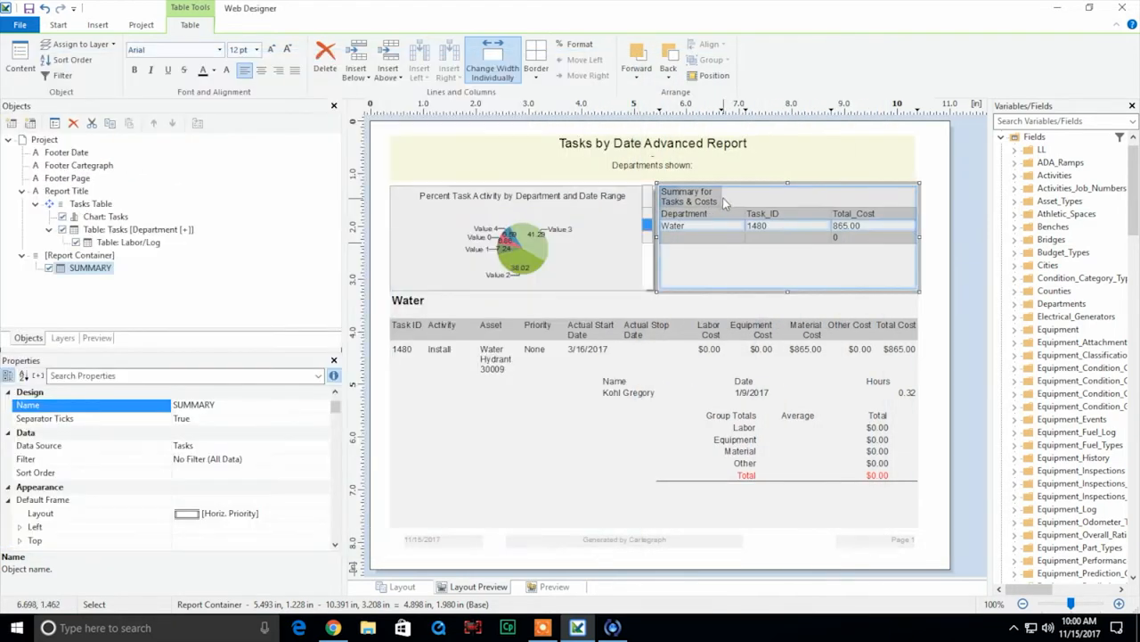
drag(723, 197, 910, 197)
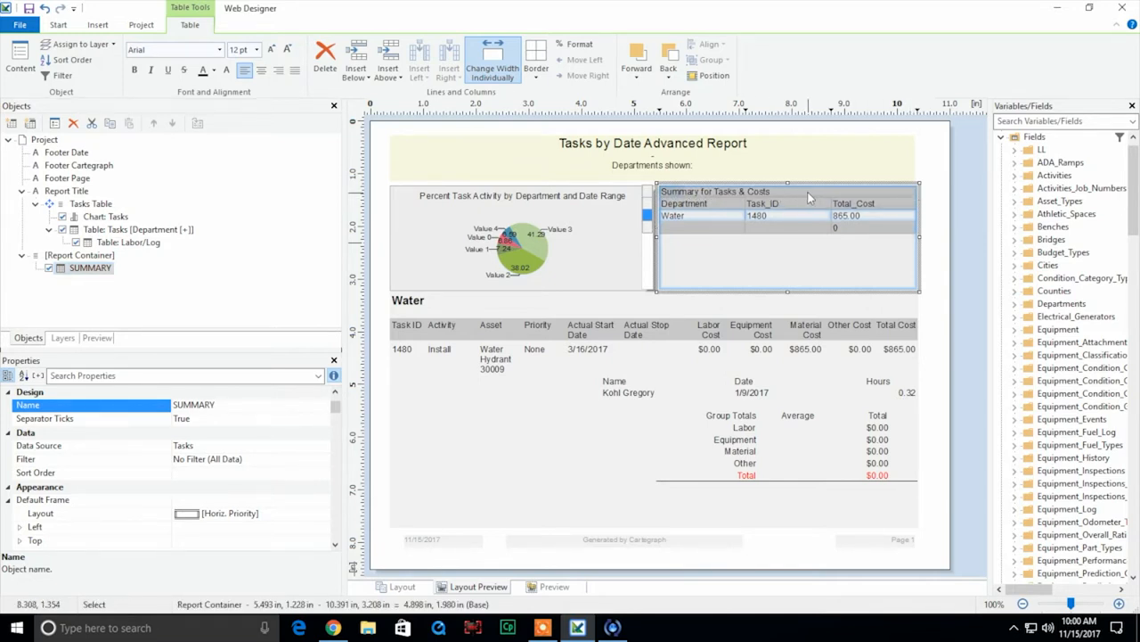
Step: Set the alignment of the "Summary for Tasks & Costs" header text to Centered in the SUMMARY table contents
double_click(108, 270)
drag(463, 72, 630, 76)
click(272, 93)
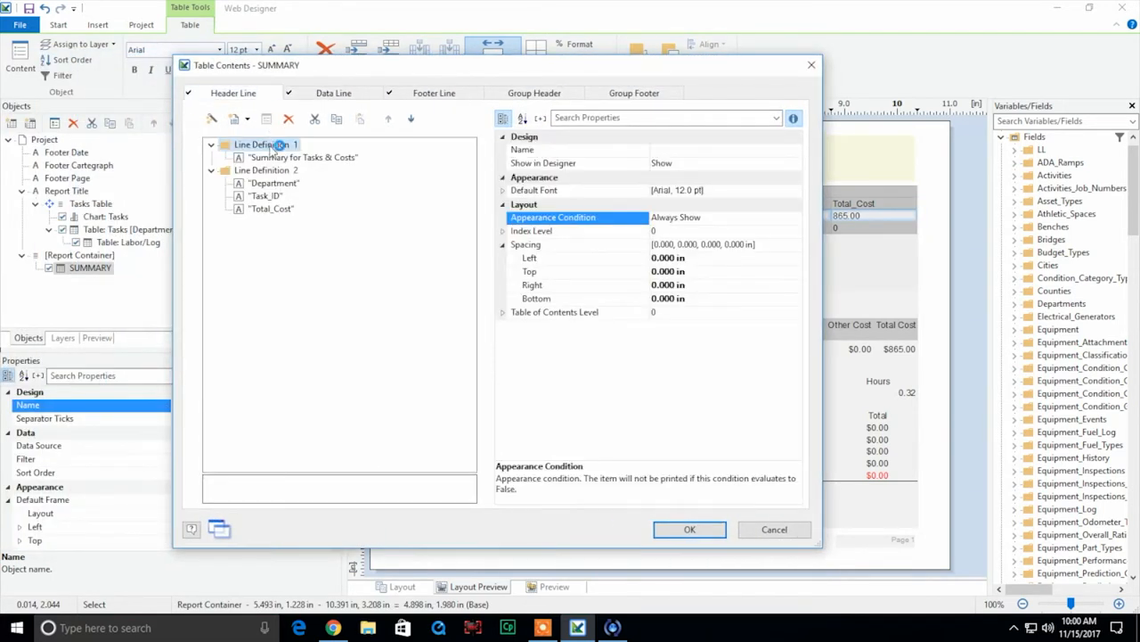
click(290, 158)
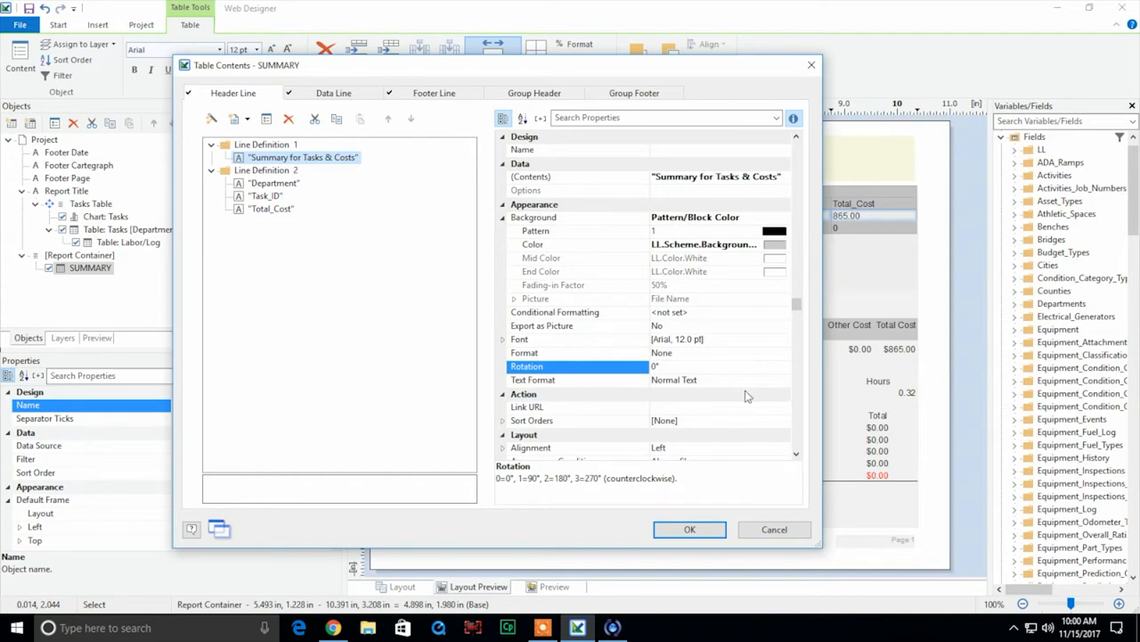
scroll(741, 406, down, 2)
click(751, 366)
click(781, 366)
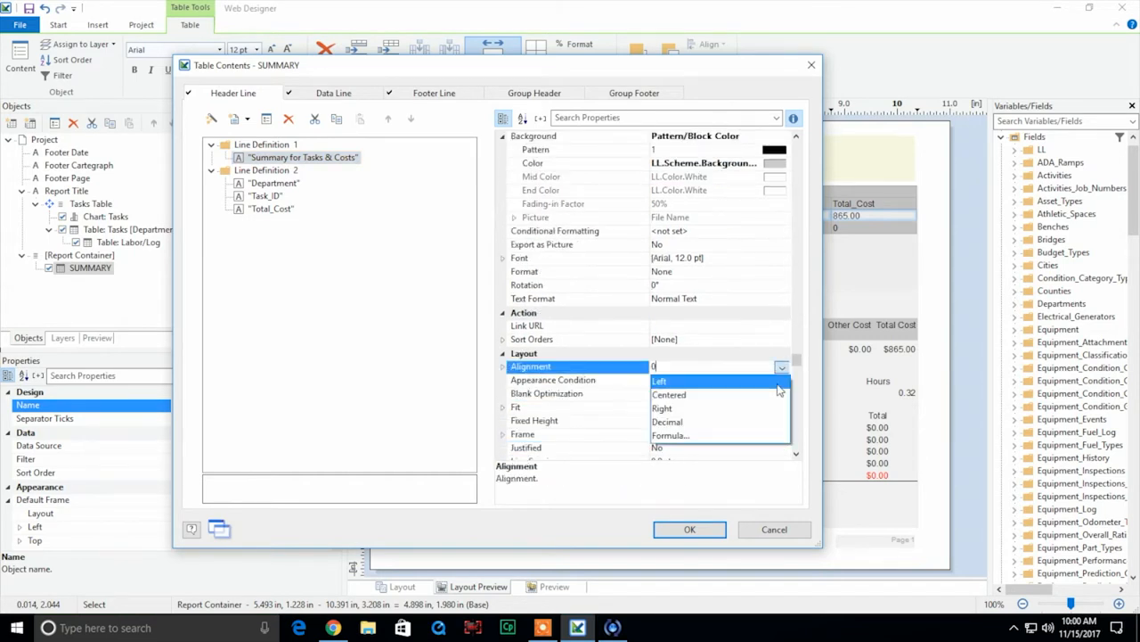
click(775, 395)
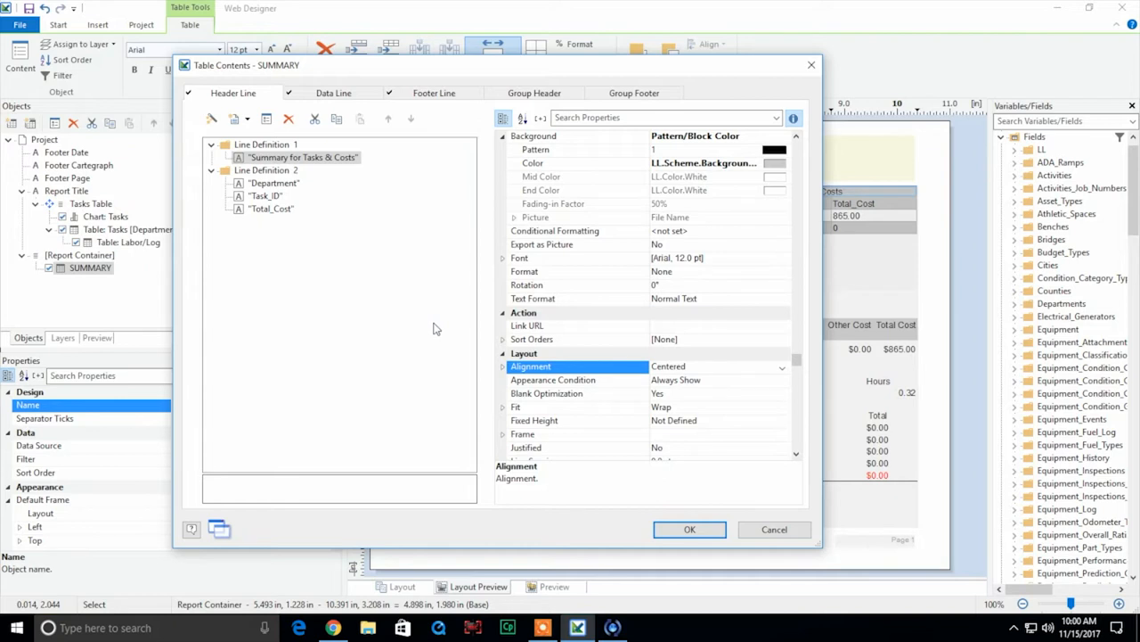
Step: Change the Task_ID column heading in the SUMMARY table to "Task Count"
click(275, 183)
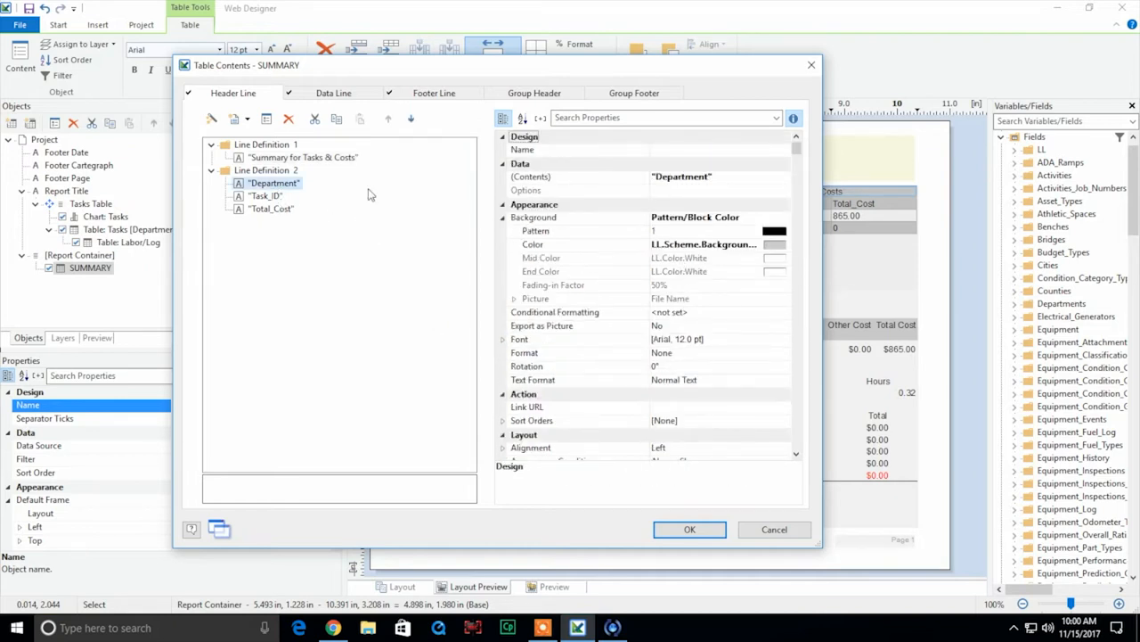
click(268, 198)
click(690, 178)
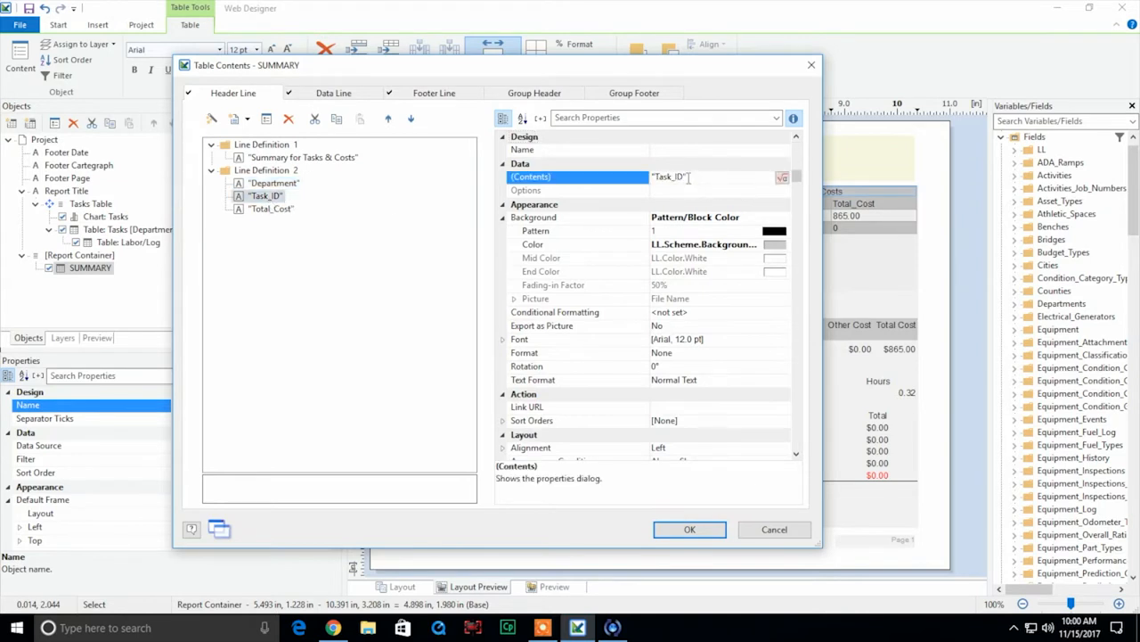
drag(685, 178, 657, 177)
text(Task)
key(Return)
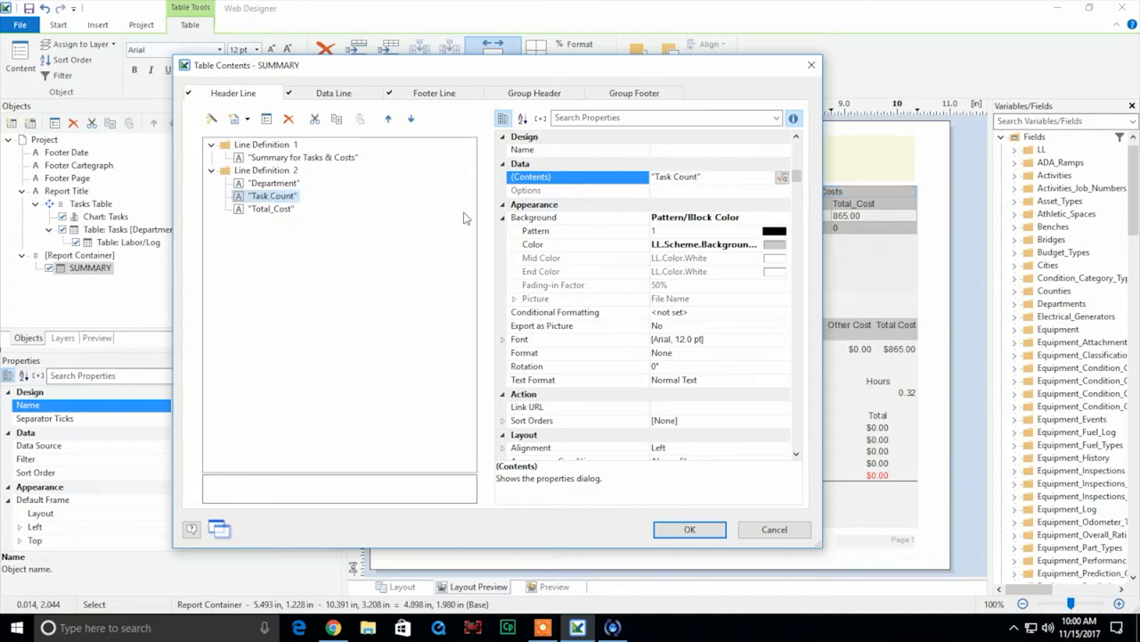
Step: Change the Total_Cost column heading in the SUMMARY table to "Average Cost"
click(271, 208)
drag(696, 177, 661, 183)
text(Average)
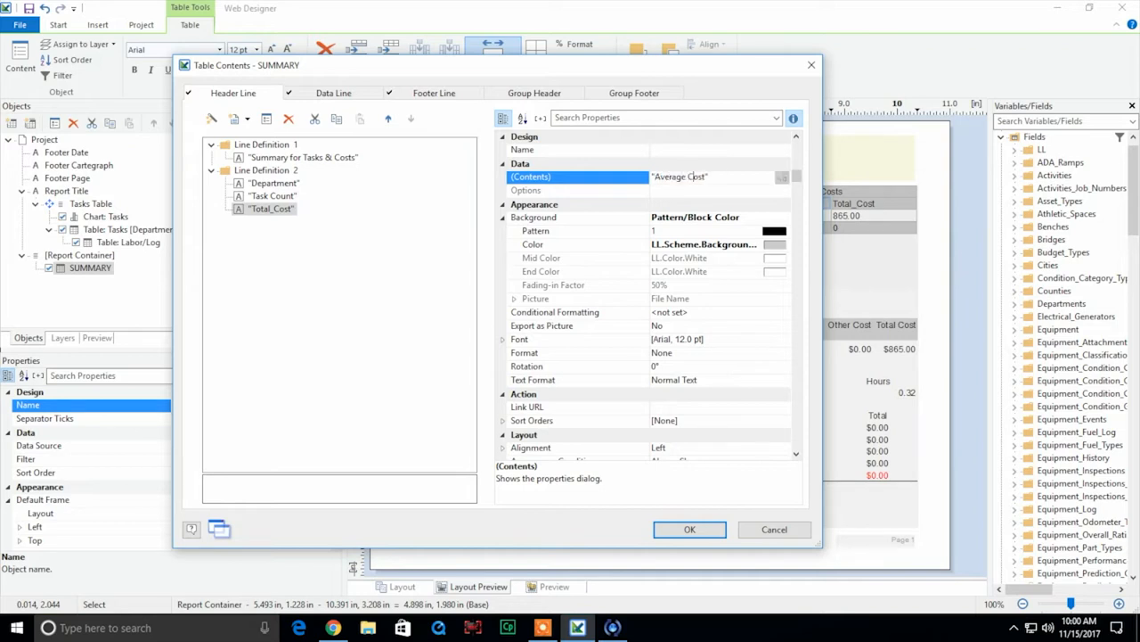
click(336, 308)
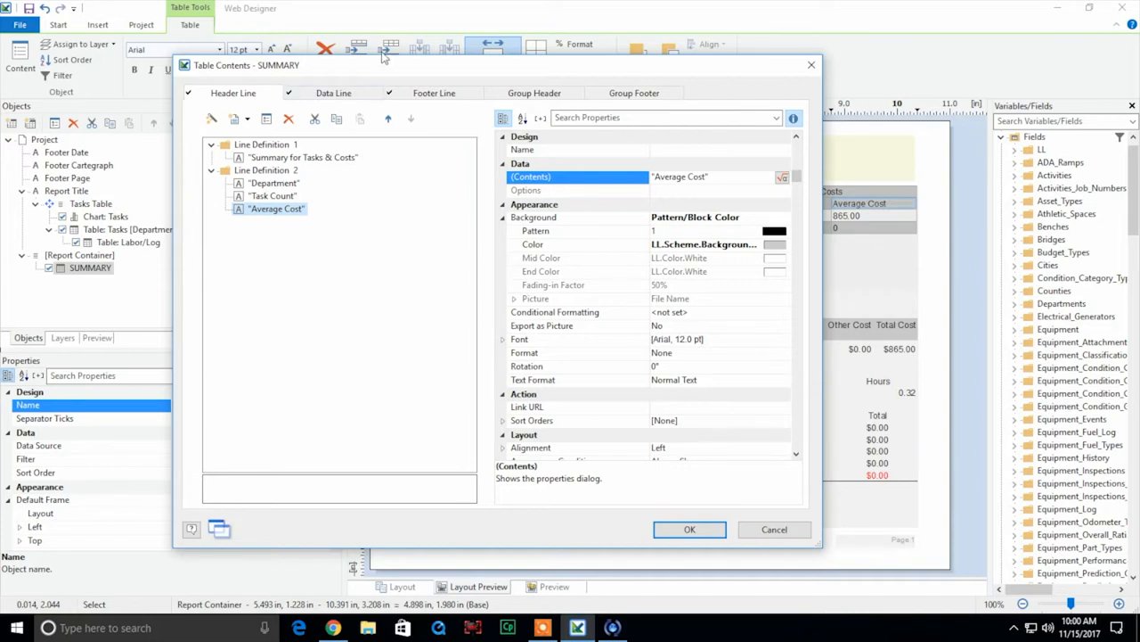
Step: Delete the footer line contents of the SUMMARY table and create its group footer from the existing data line definition 1
click(419, 94)
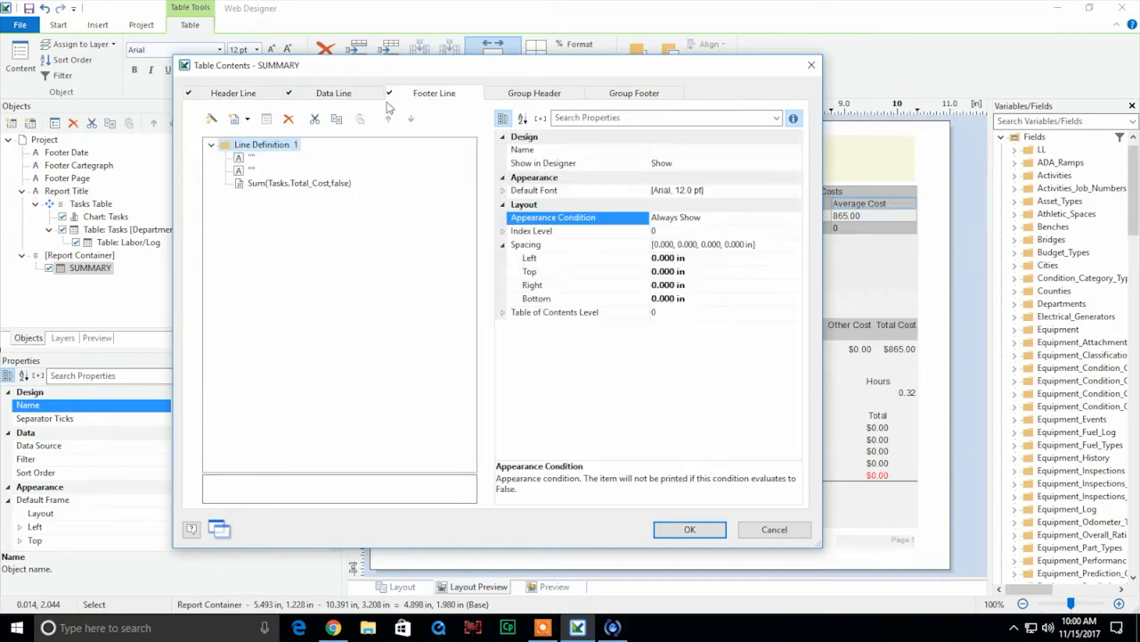
click(289, 120)
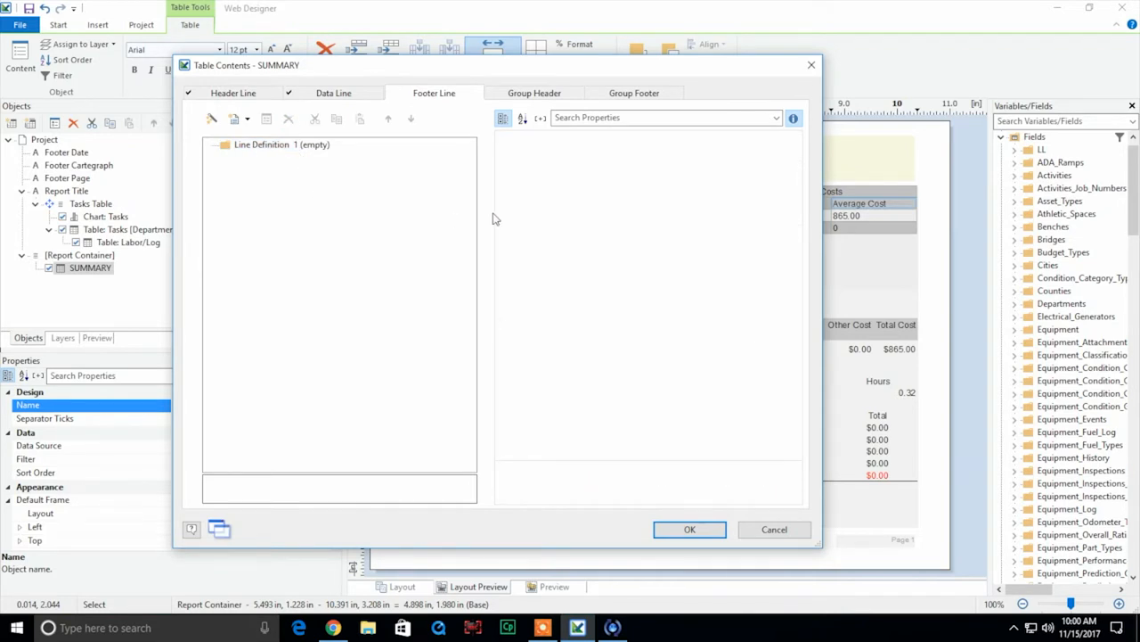
click(626, 98)
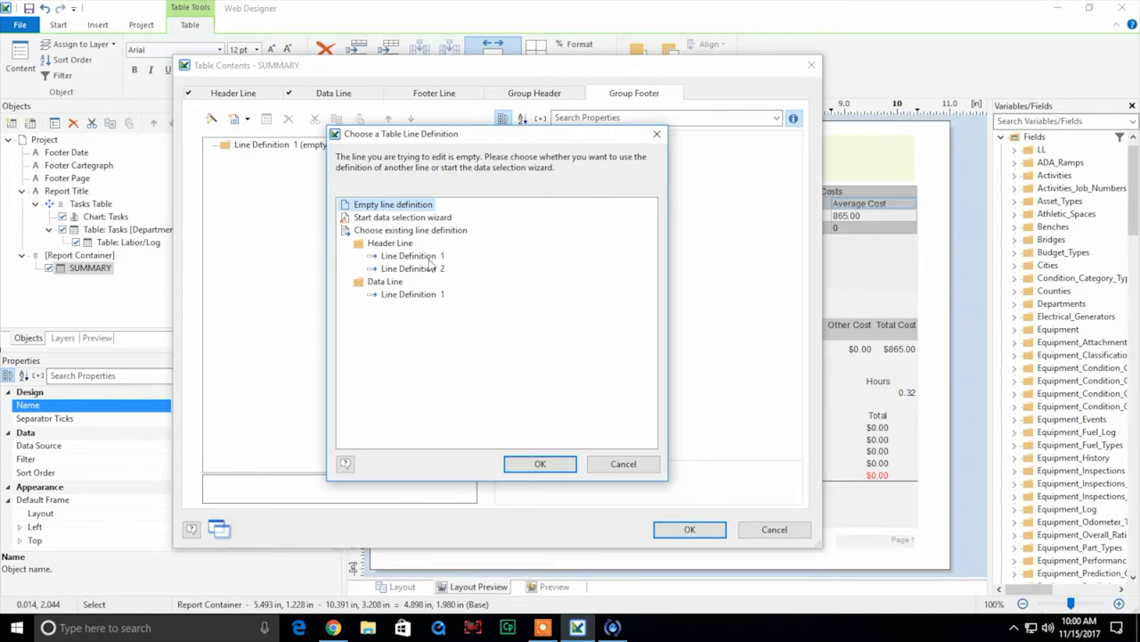
click(408, 296)
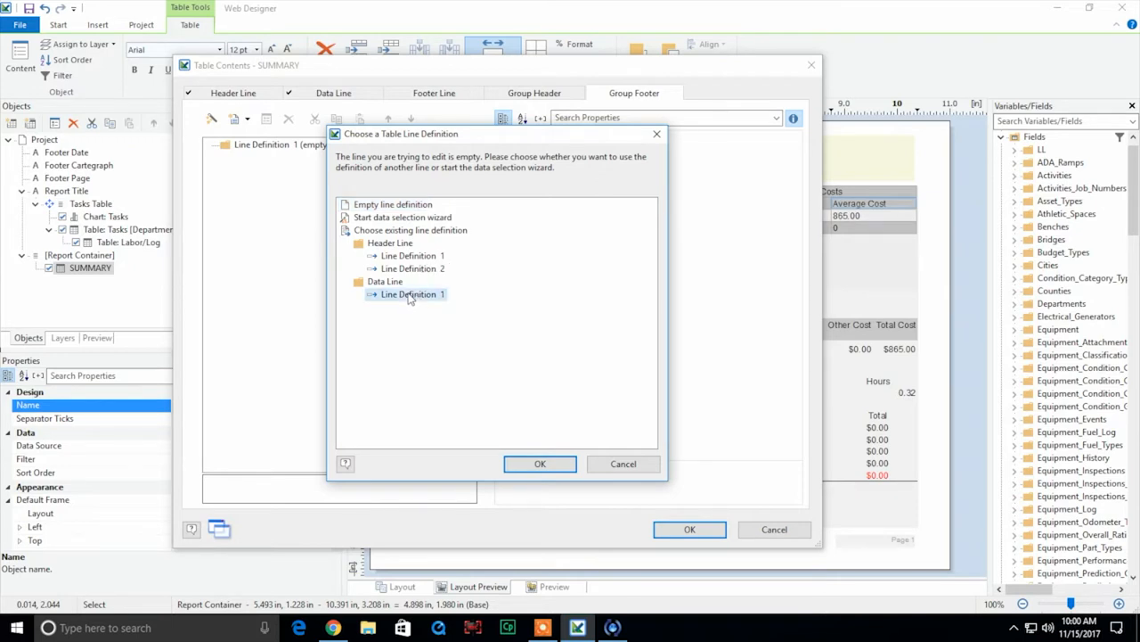
click(539, 463)
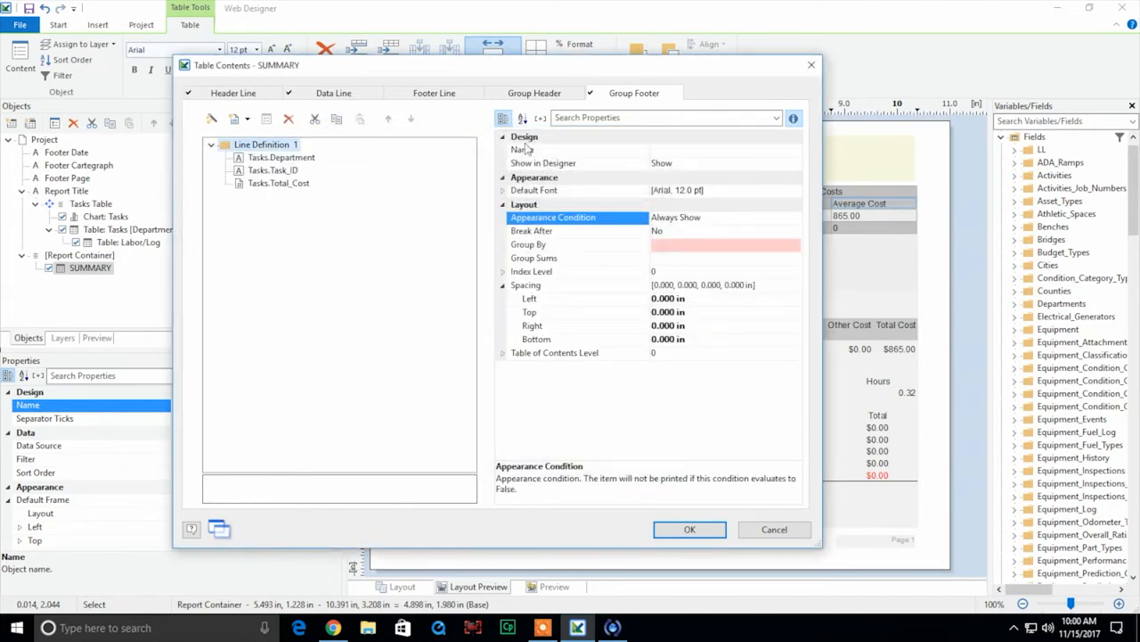
Step: Group the group footer by Tasks.Department and change its Task_ID column contents to Count(Tasks.Task_ID)
click(689, 247)
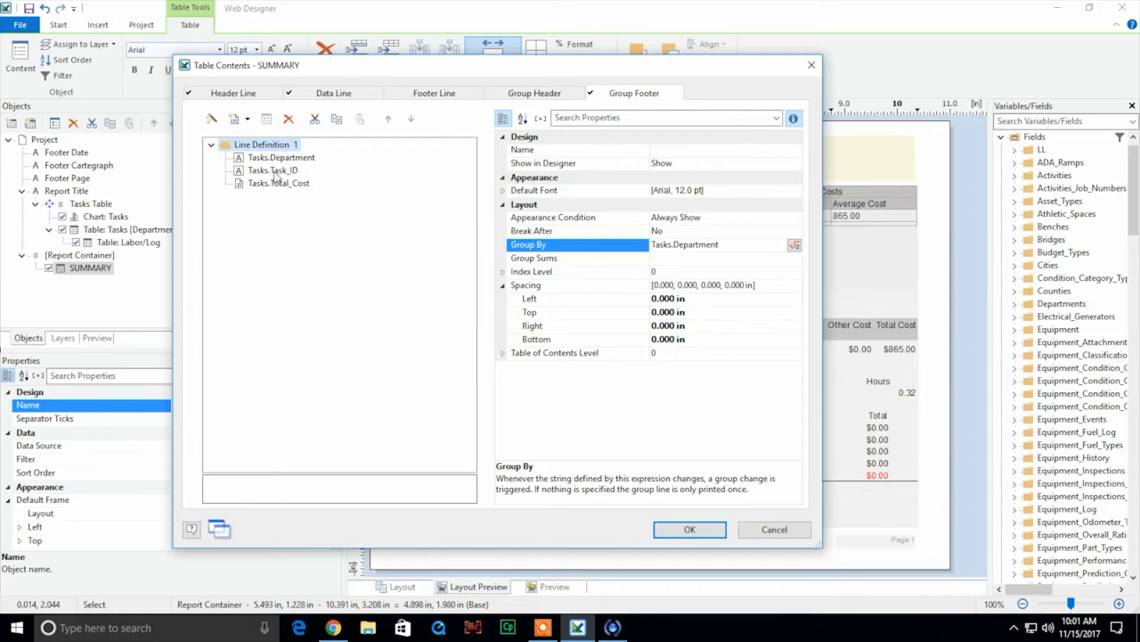
click(275, 171)
click(663, 180)
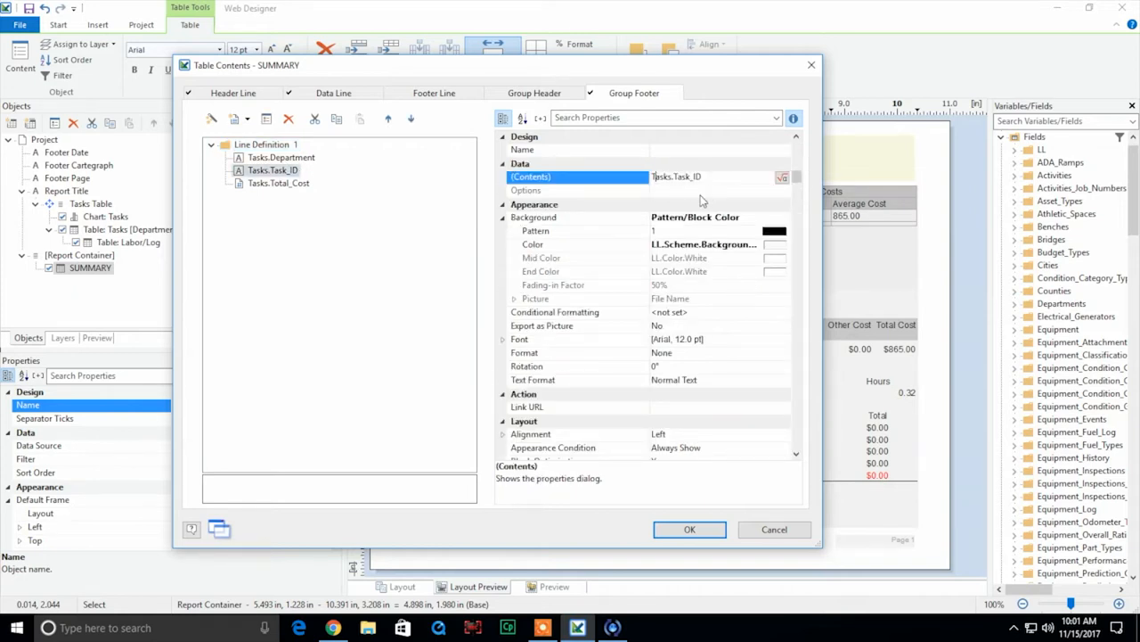
text(Count()
Step: Change the group footer's Total_Cost contents to Avg(Tasks.Total_Cost), format it as Currency, and accept the SUMMARY table contents
click(285, 183)
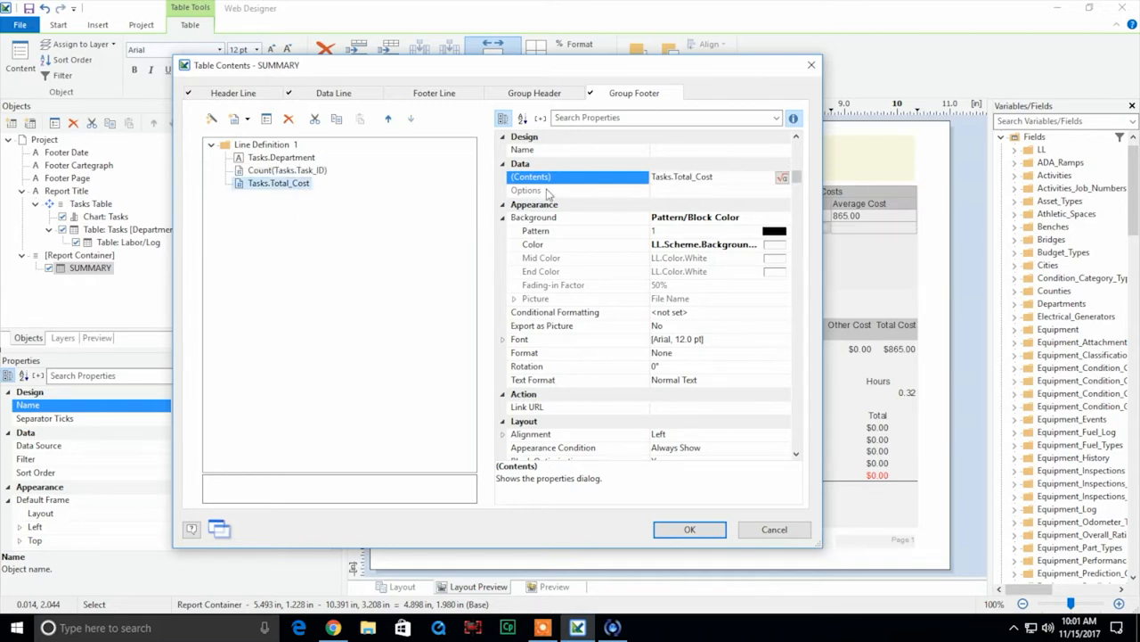
click(654, 177)
text(Avg()
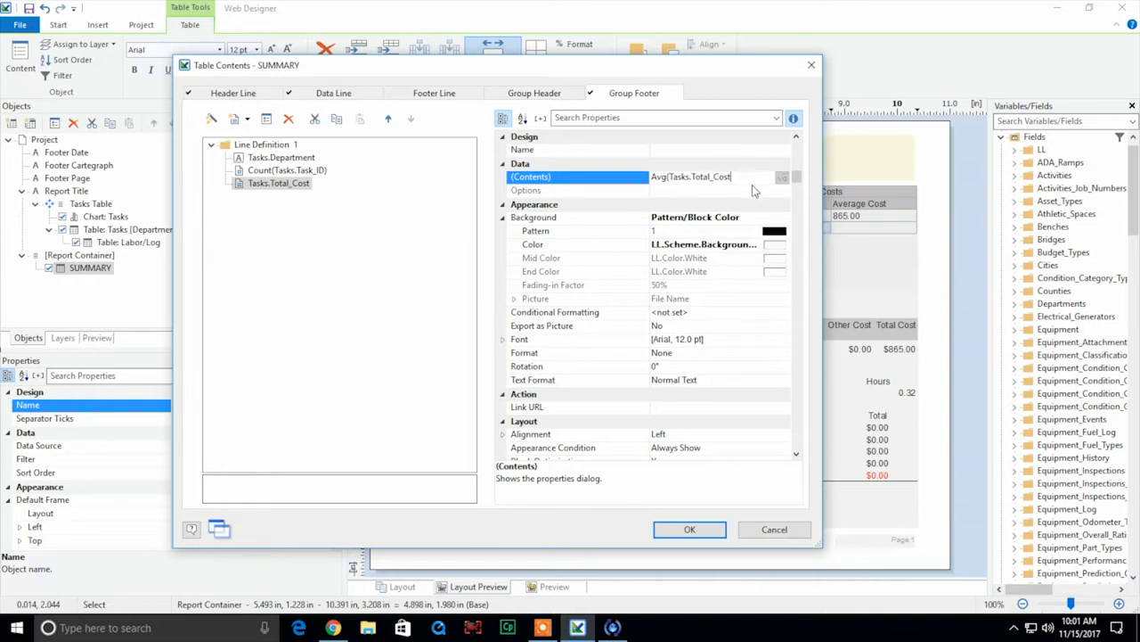
click(742, 352)
click(782, 355)
click(315, 188)
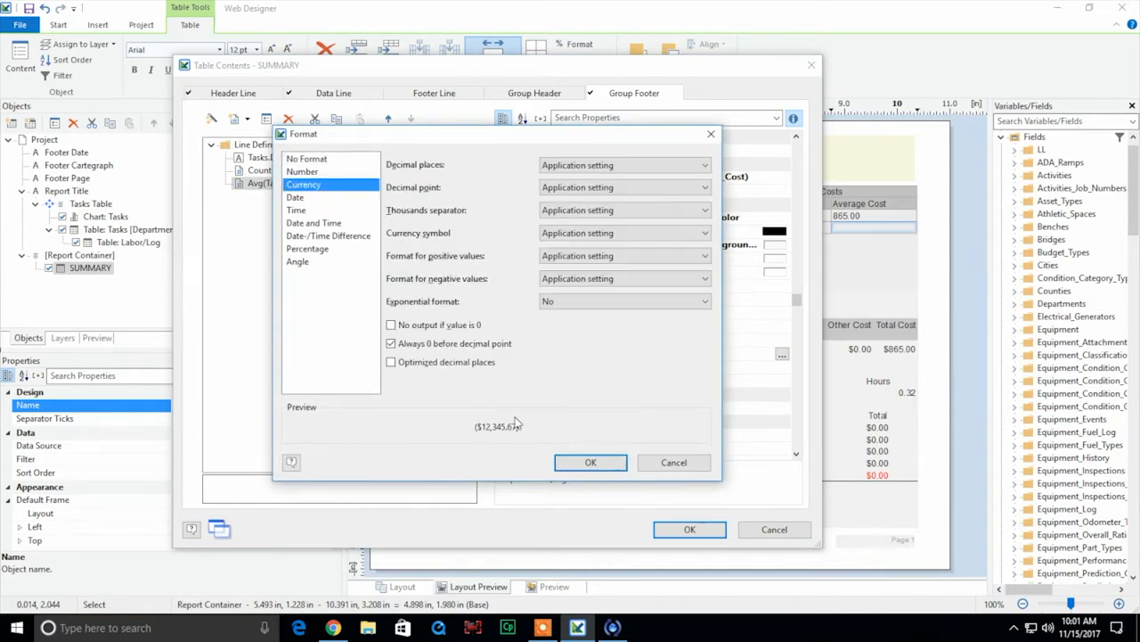
click(591, 461)
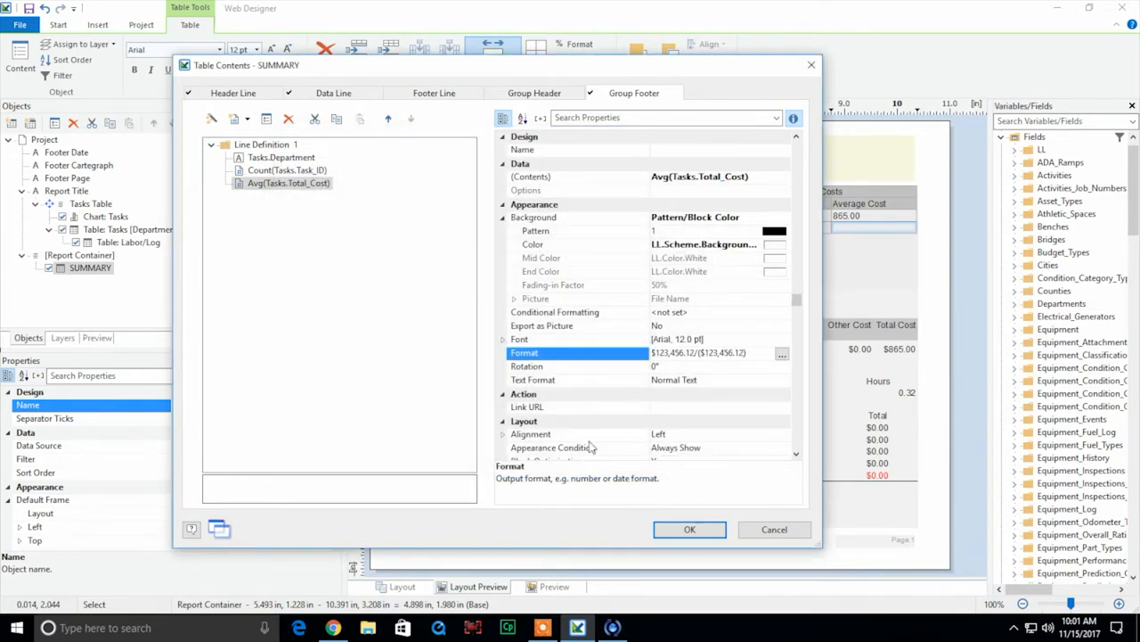
click(692, 529)
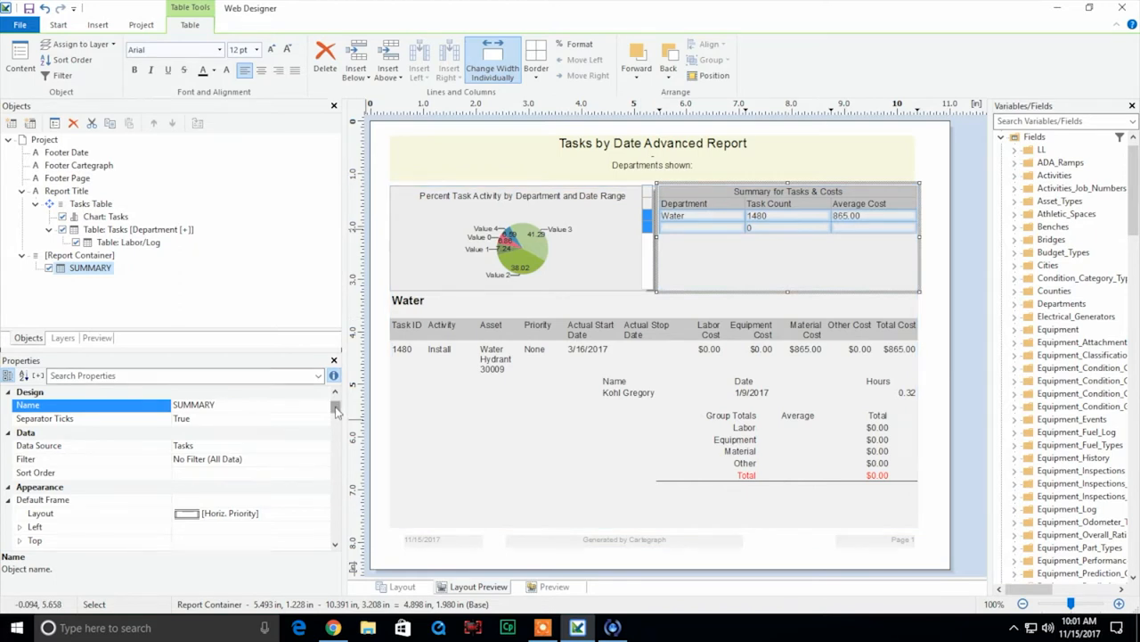
Step: Copy the filter formula with start date, stop date and department from the Tasks table into the SUMMARY table's filter
click(131, 231)
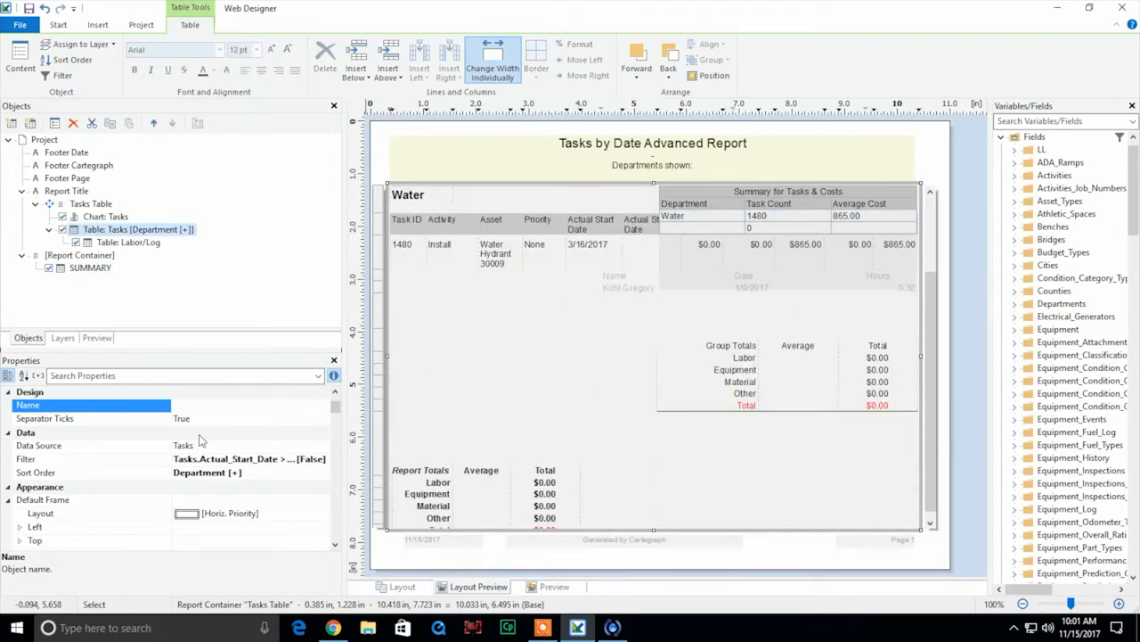
click(319, 463)
click(320, 461)
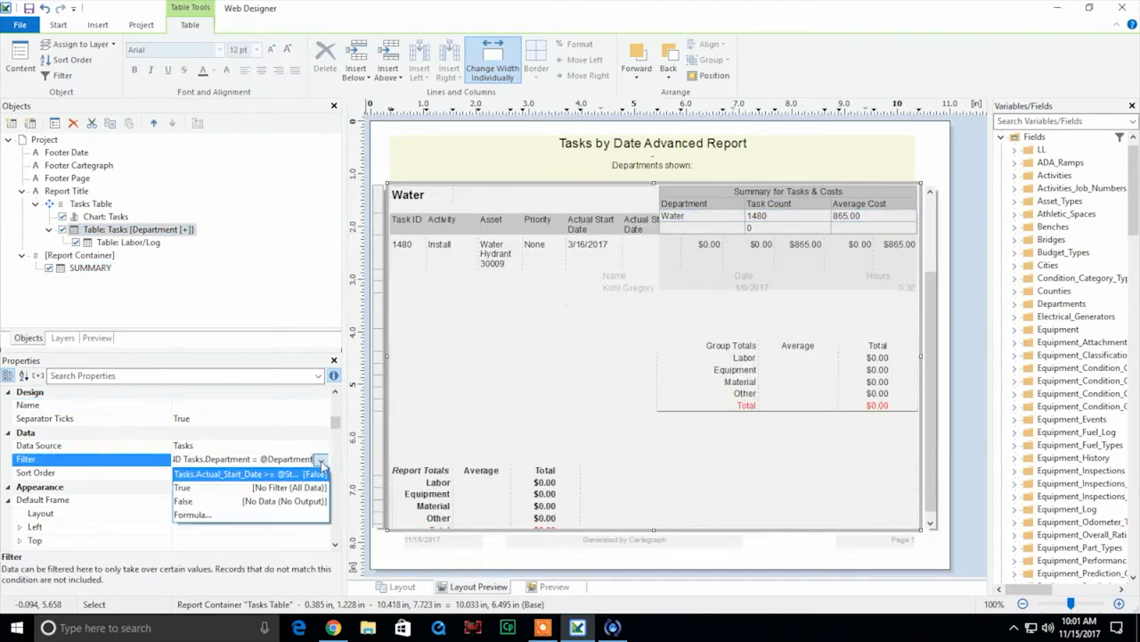
click(312, 515)
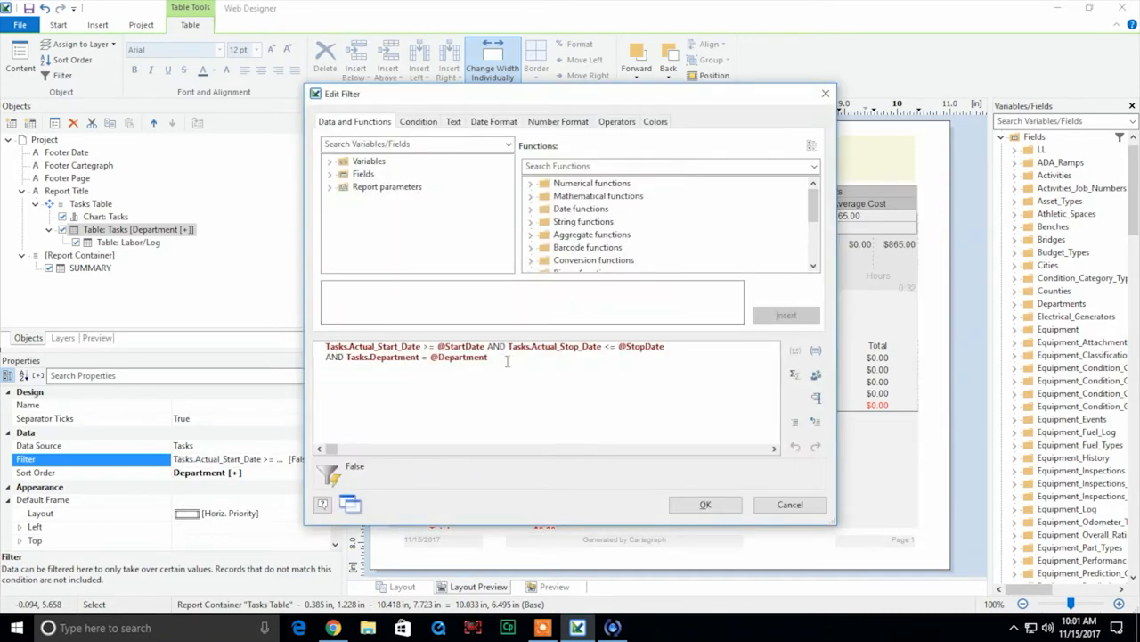
key(ctrl+a)
key(ctrl+c)
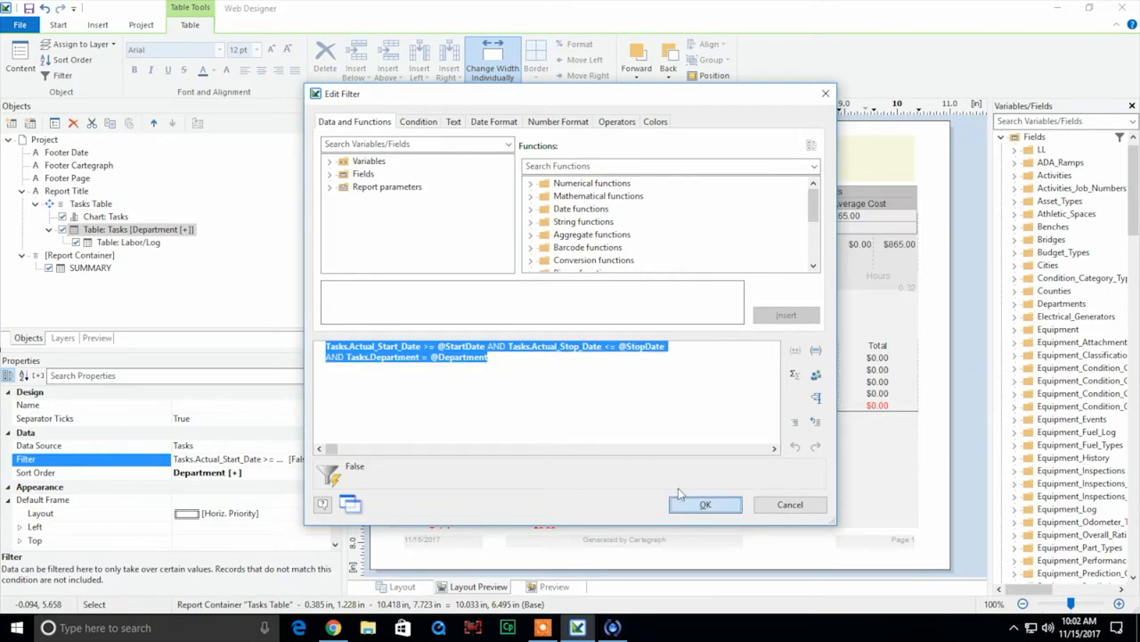
key(Return)
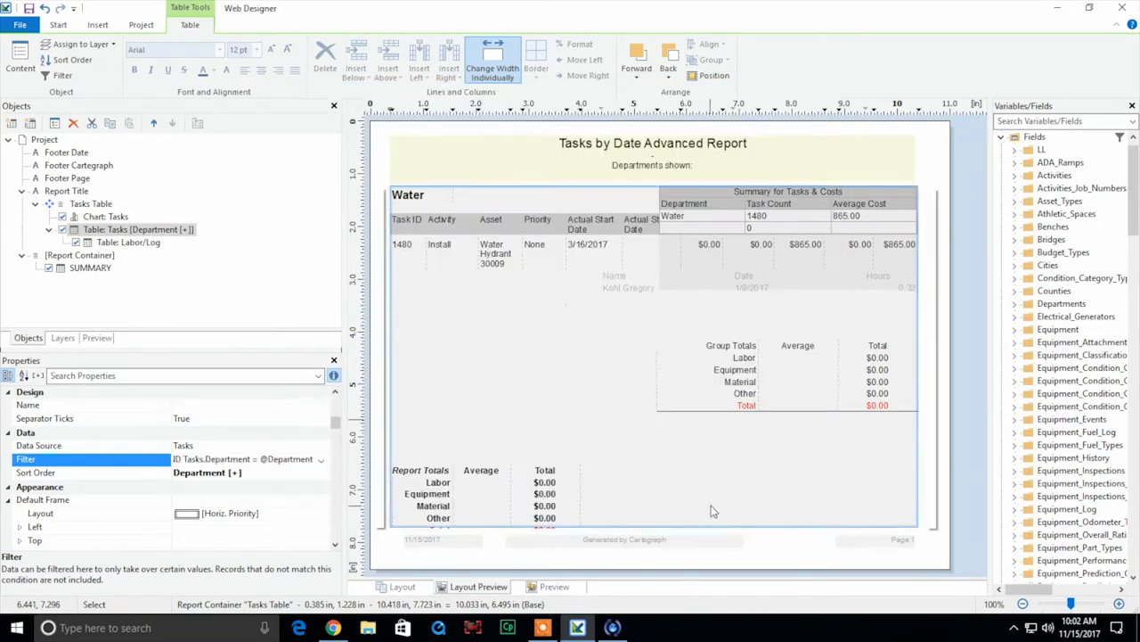
click(84, 269)
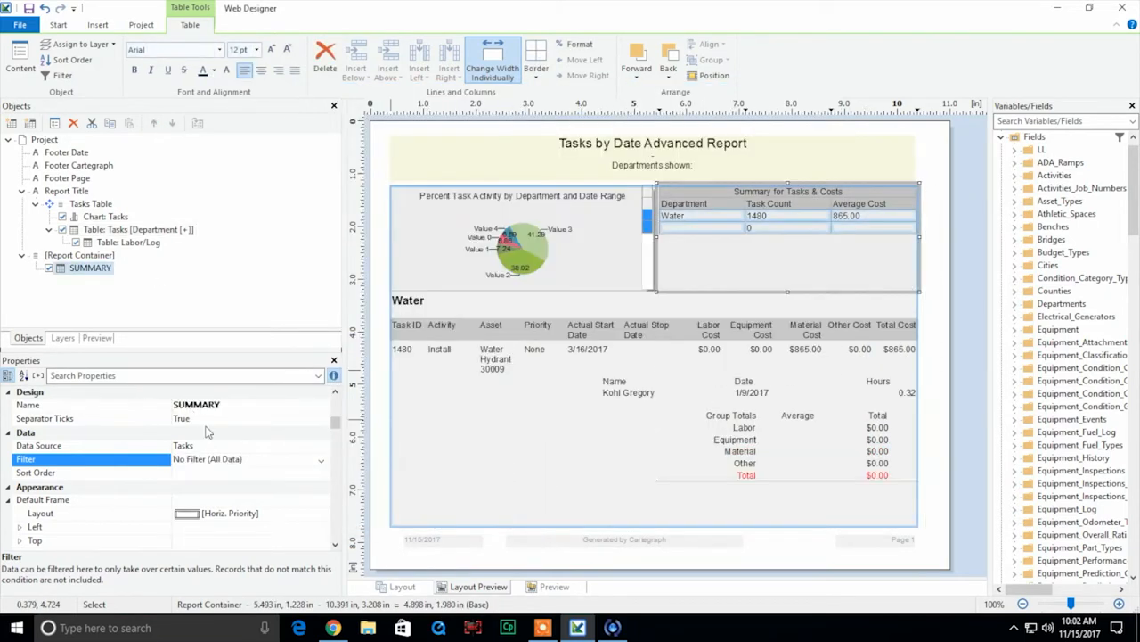
click(321, 459)
click(267, 484)
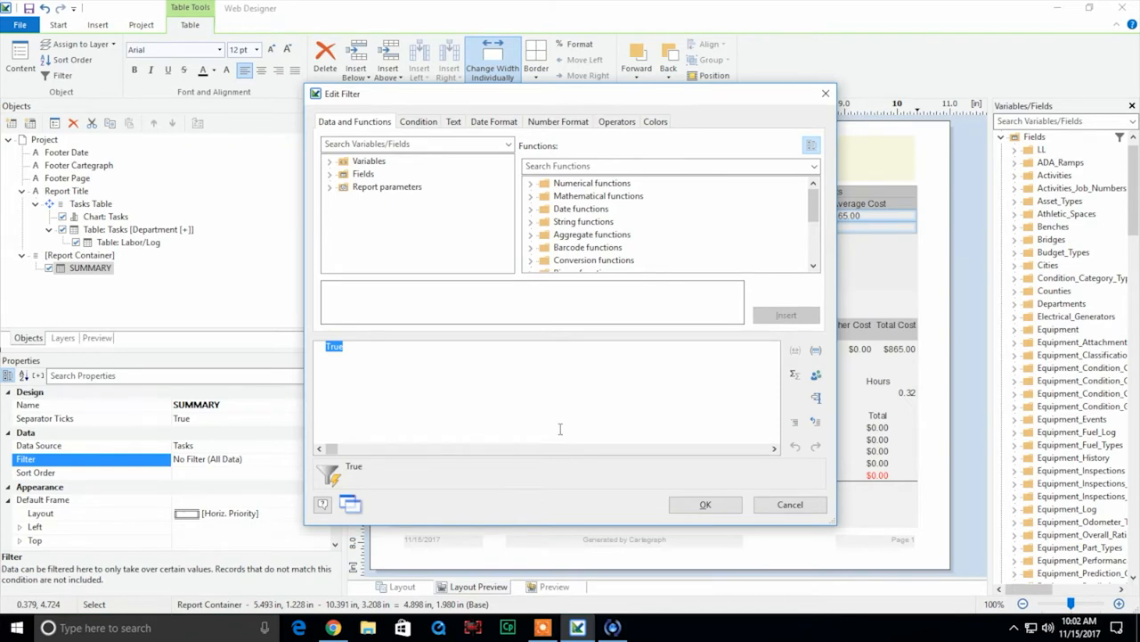
key(ctrl+v)
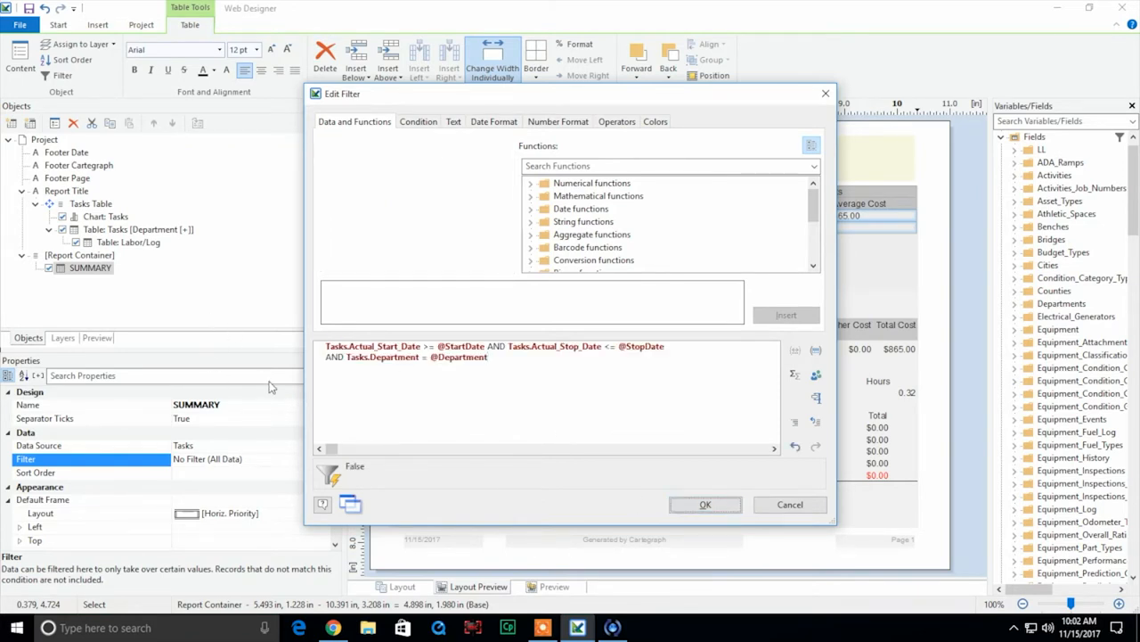
Step: Turn on Suppress Data Lines in the SUMMARY table's data line options
drag(335, 423, 335, 543)
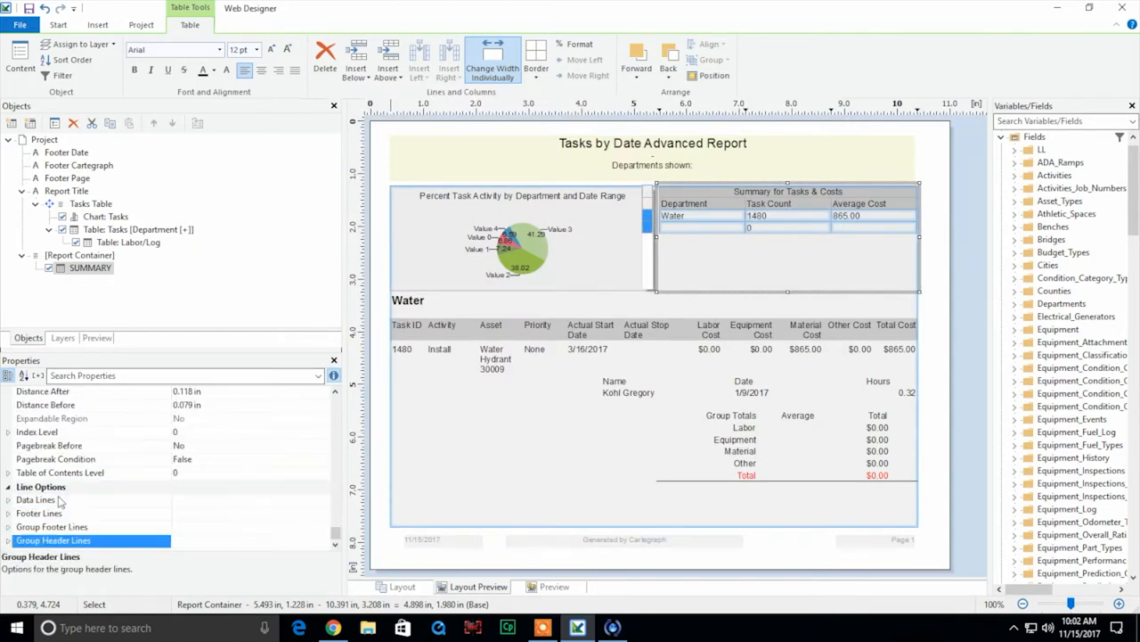
click(9, 500)
click(230, 459)
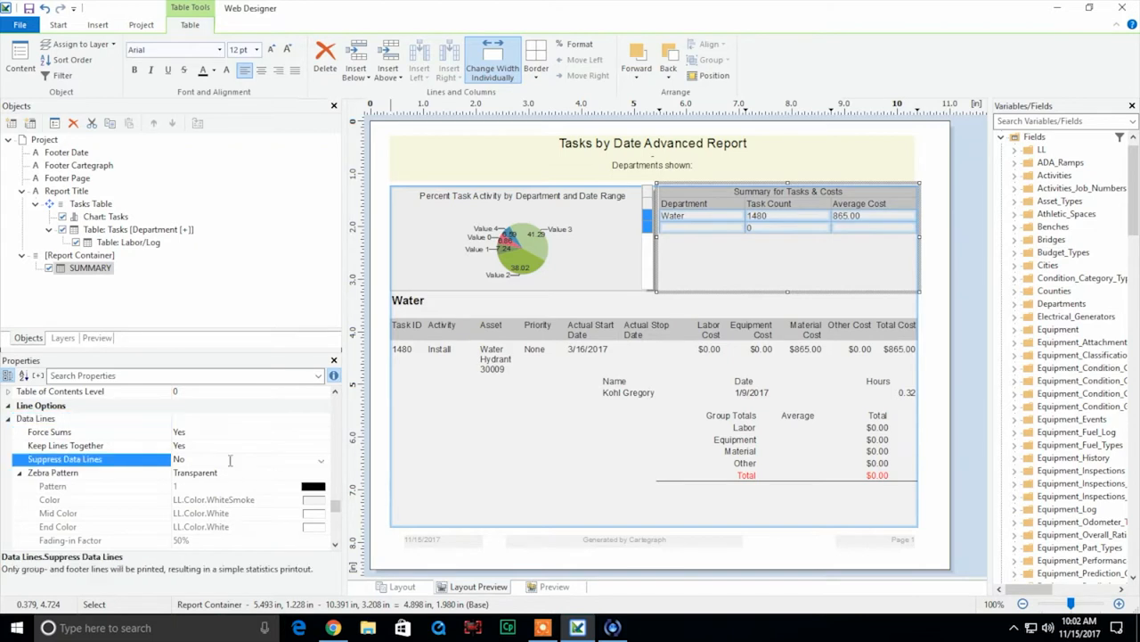
click(320, 460)
click(316, 476)
Step: Set the SUMMARY table's sort order to Department [+]
drag(336, 508, 344, 403)
click(307, 474)
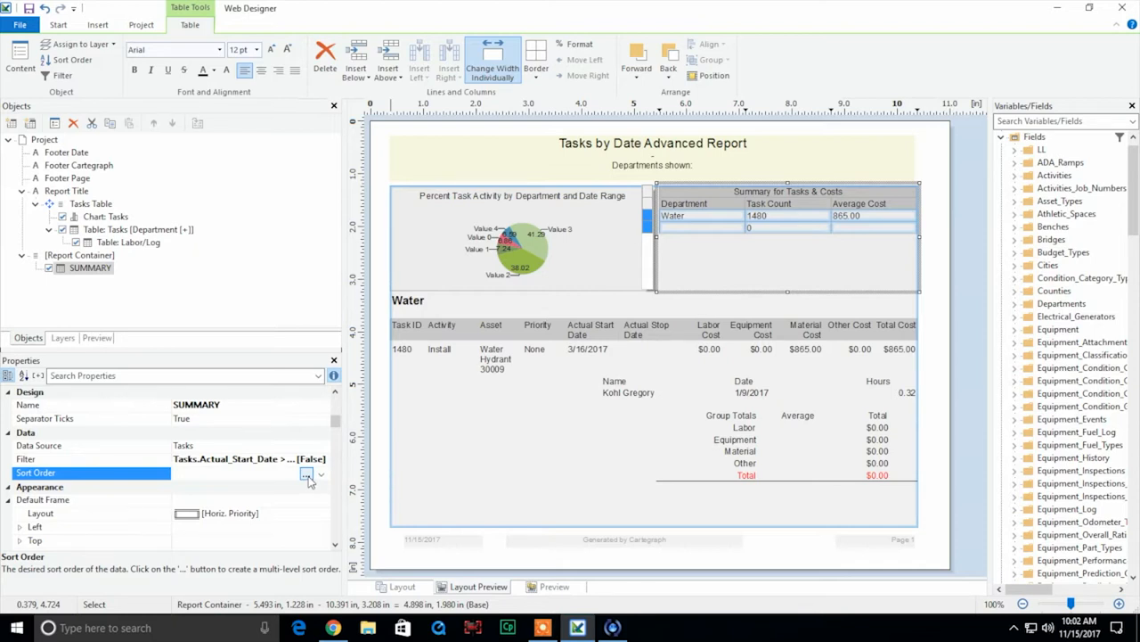
click(307, 474)
scroll(450, 335, down, 10)
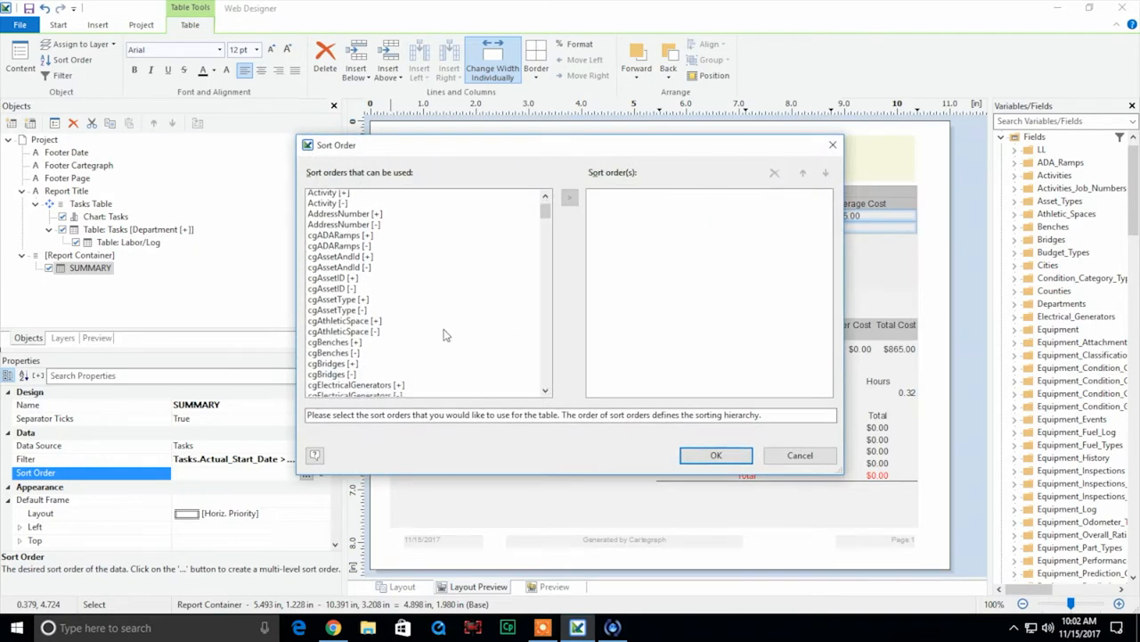
scroll(461, 326, down, 20)
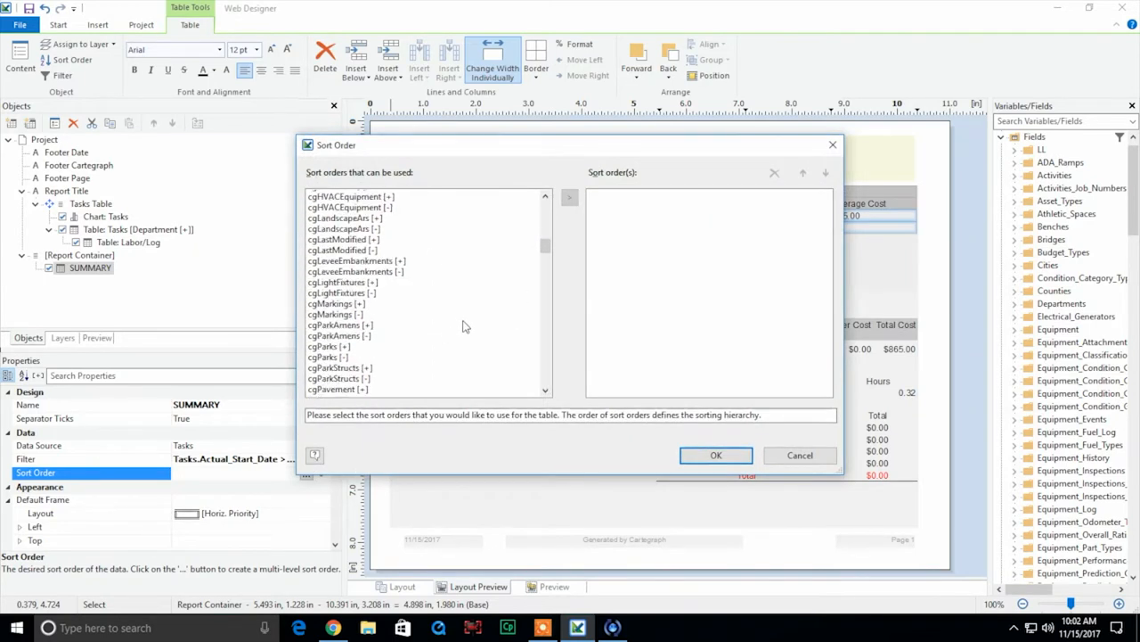
scroll(463, 326, down, 20)
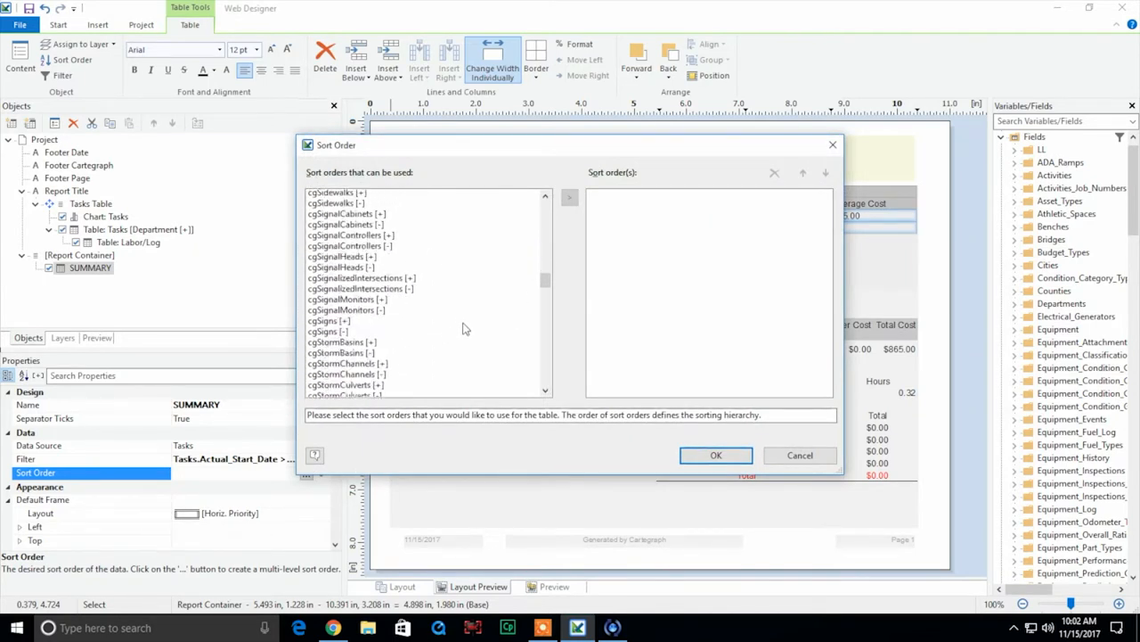
scroll(463, 329, down, 15)
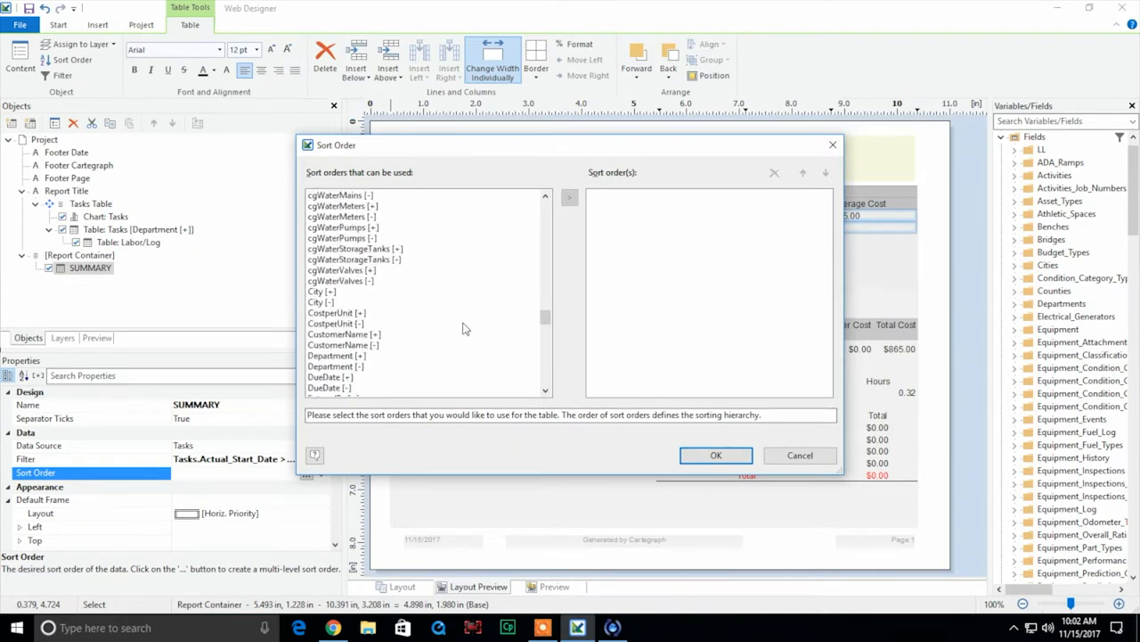
click(353, 358)
click(569, 200)
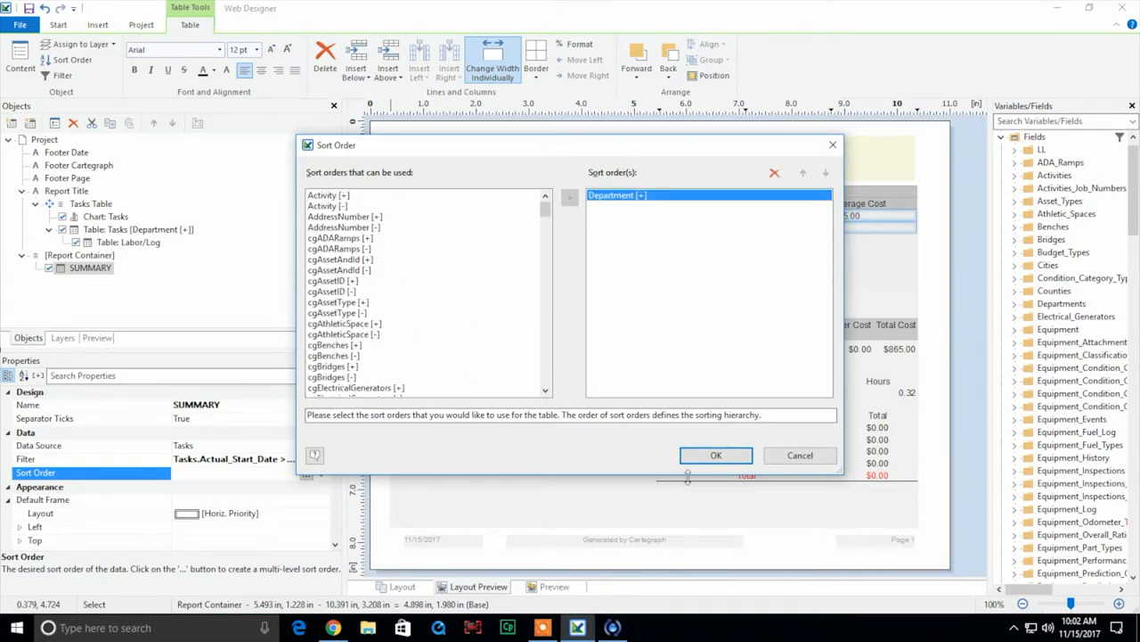
click(715, 454)
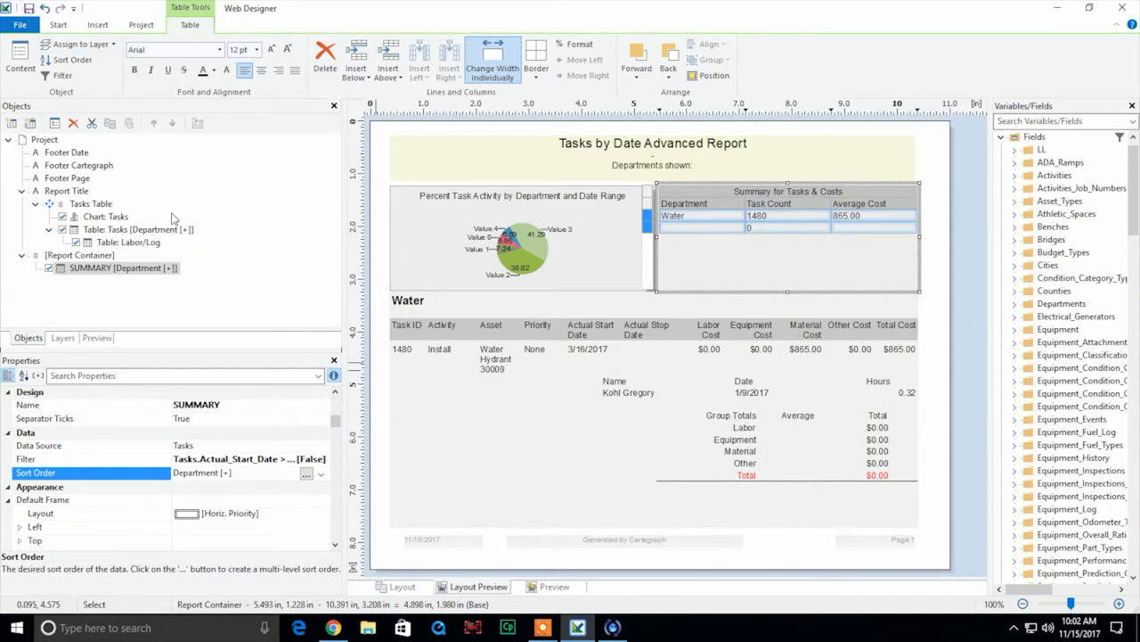
Step: Switch to Chrome, reload the Tasks by Date Advanced Video report, and run it with start date 5/1/2017 to check the summary table
click(338, 627)
click(79, 204)
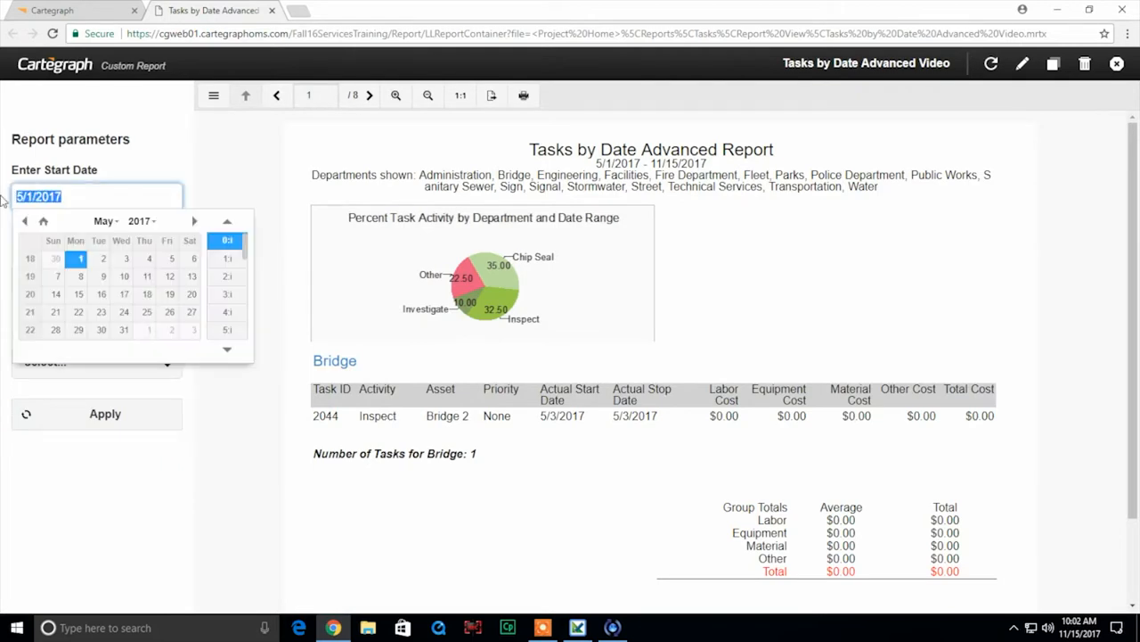
click(990, 63)
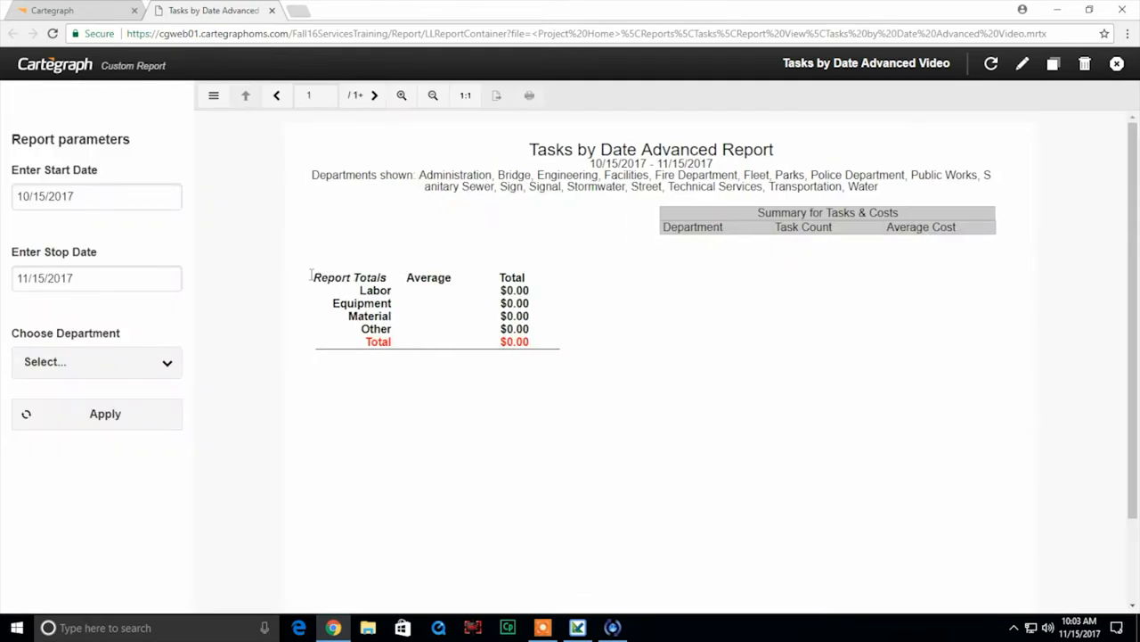
click(60, 195)
text(5/1/2017)
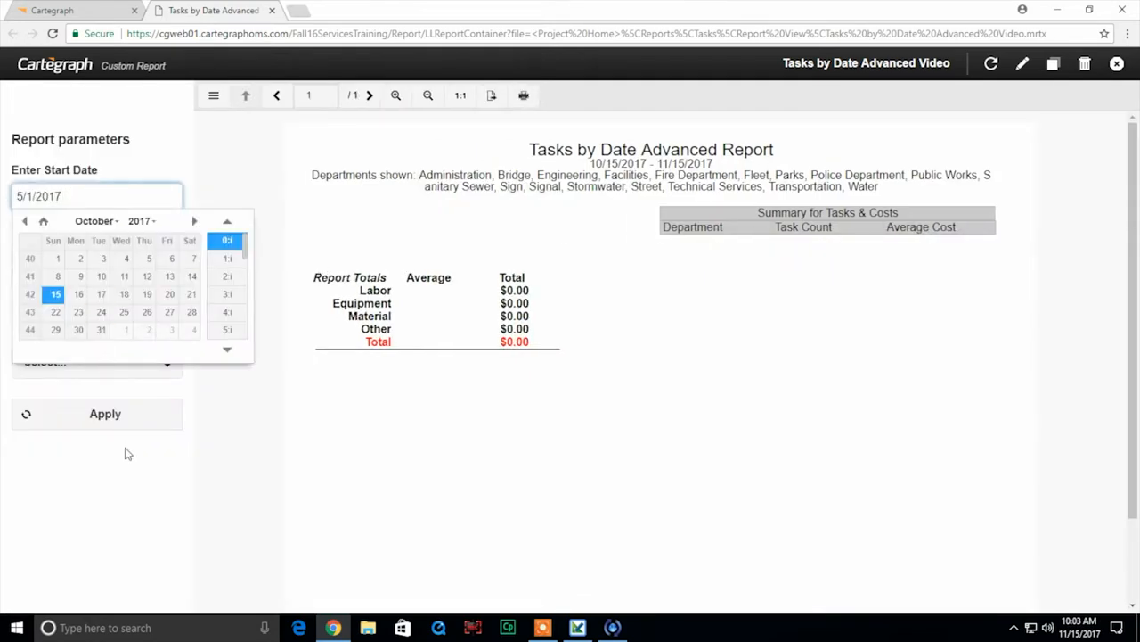
click(140, 421)
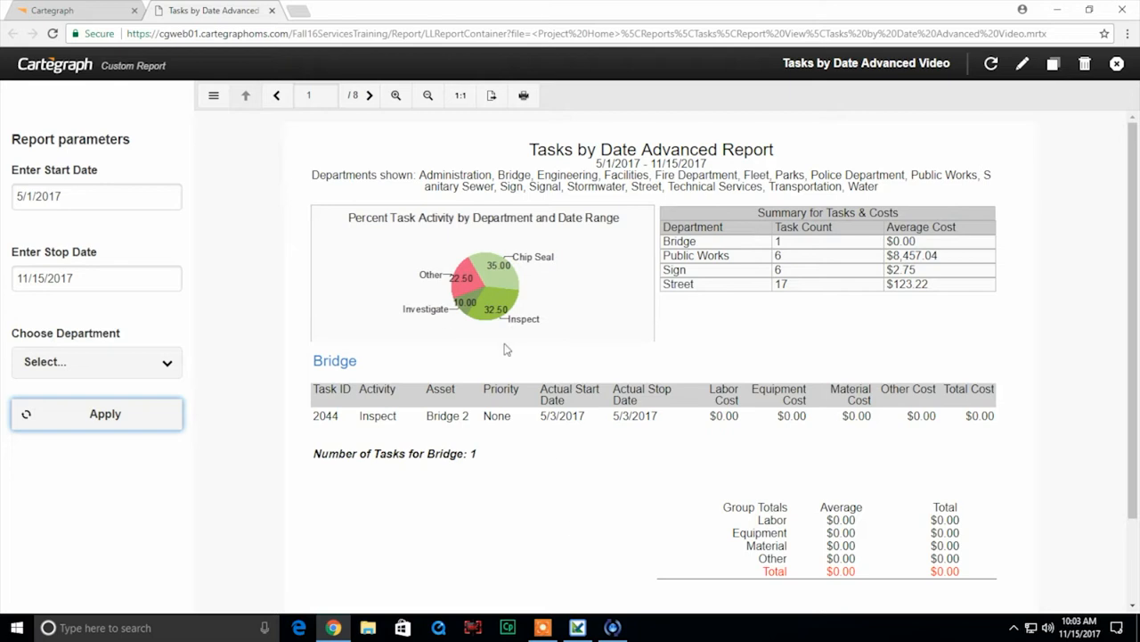
Step: Return to the Web Designer and dismiss the Tasks.Asset formula editor without changes
click(577, 627)
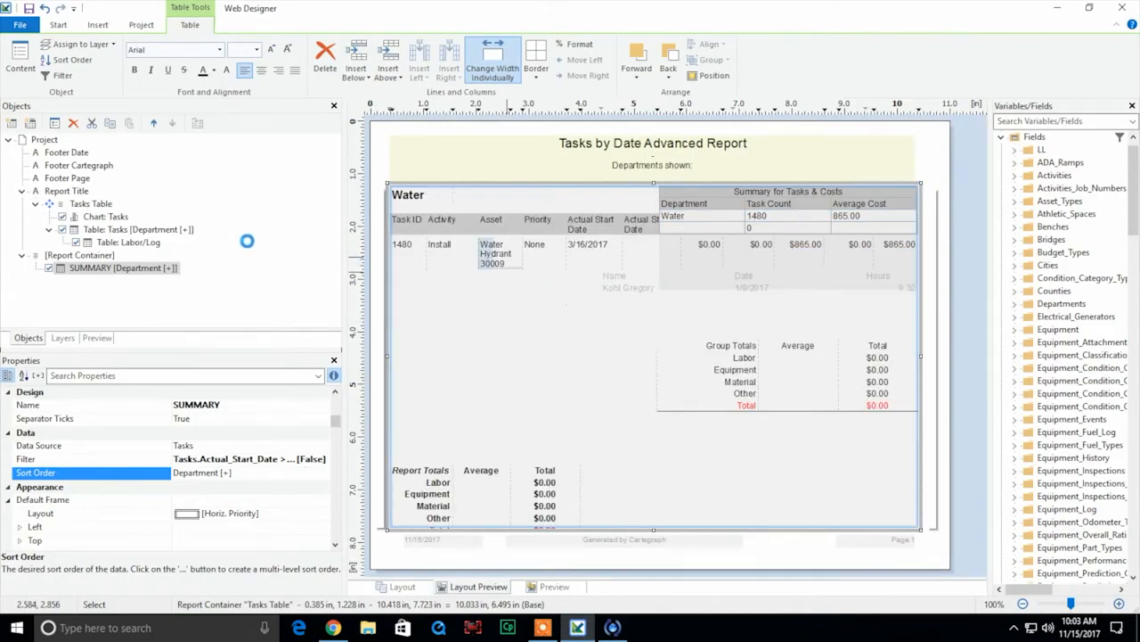
click(790, 505)
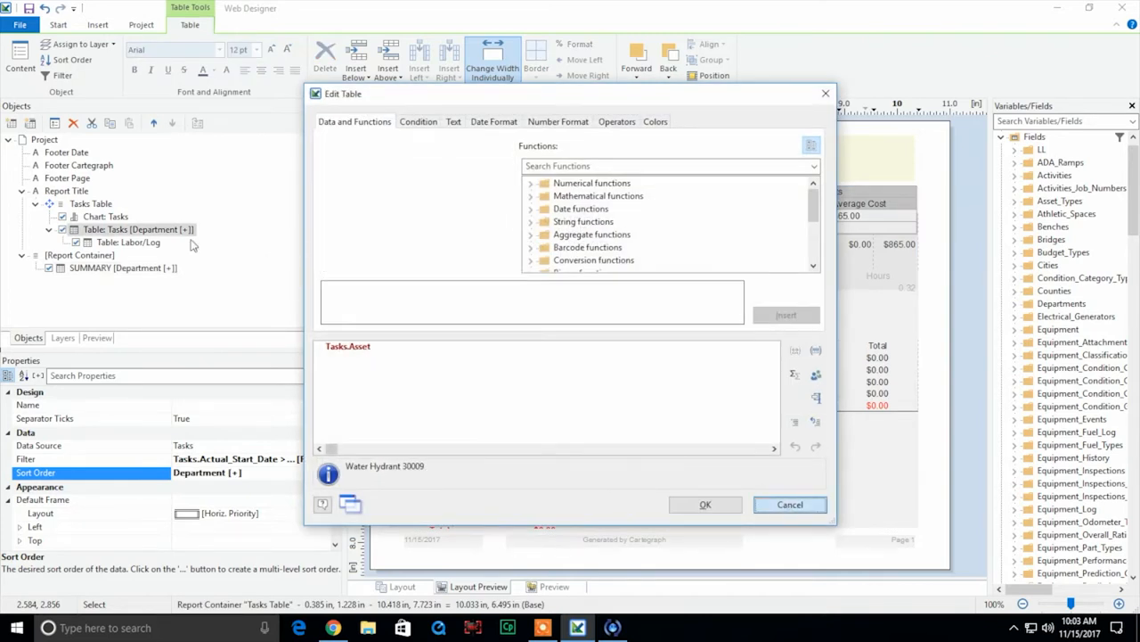
Step: Preview the Donut, Pie, Donut (3D) and Bar/Ribbon types for the Tasks chart, and keep the Circle type
double_click(106, 217)
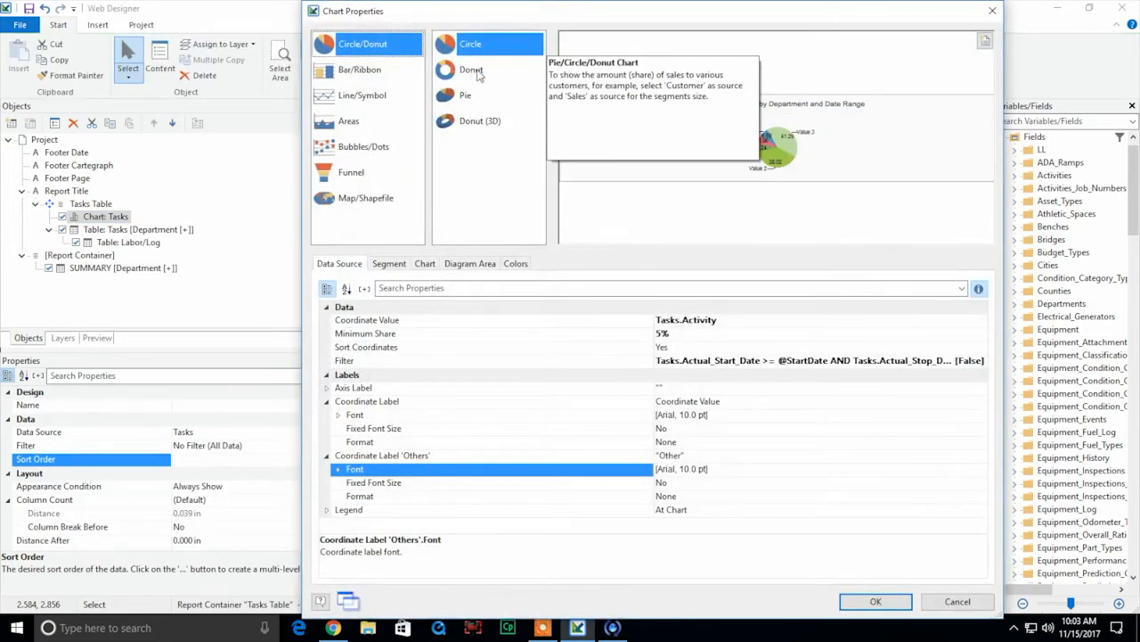
click(470, 69)
click(465, 95)
click(480, 121)
click(359, 69)
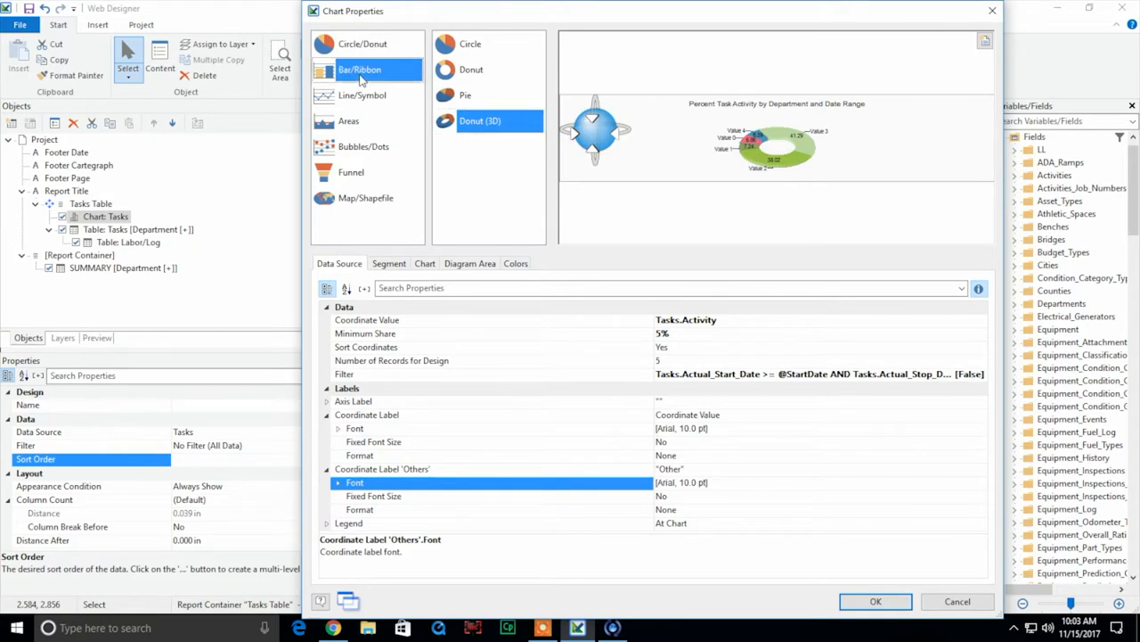
click(363, 44)
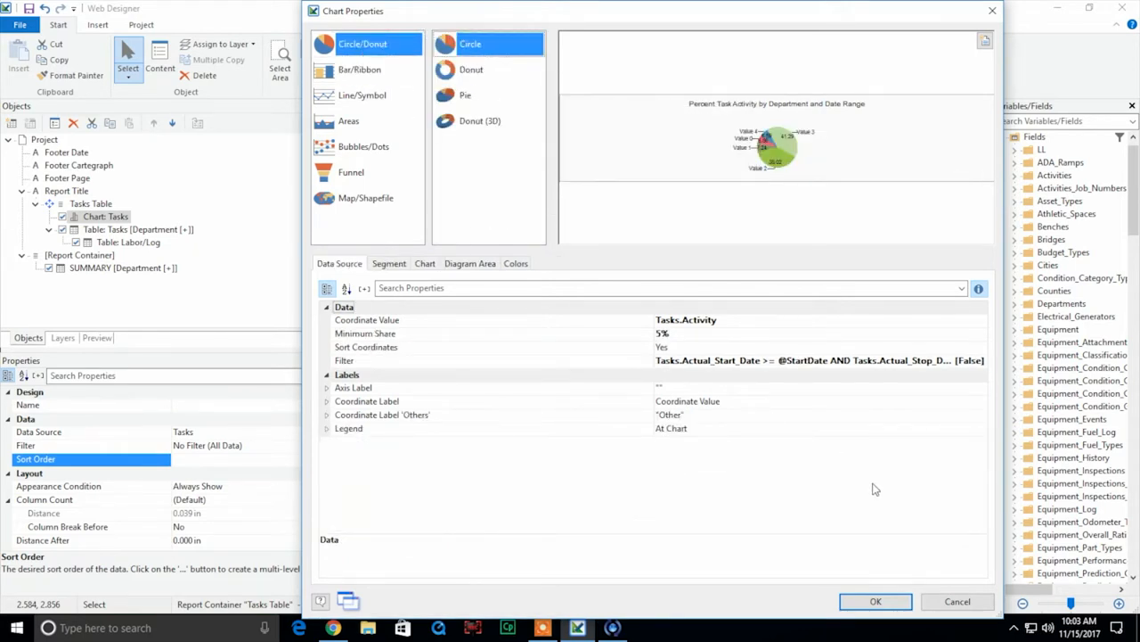
click(897, 605)
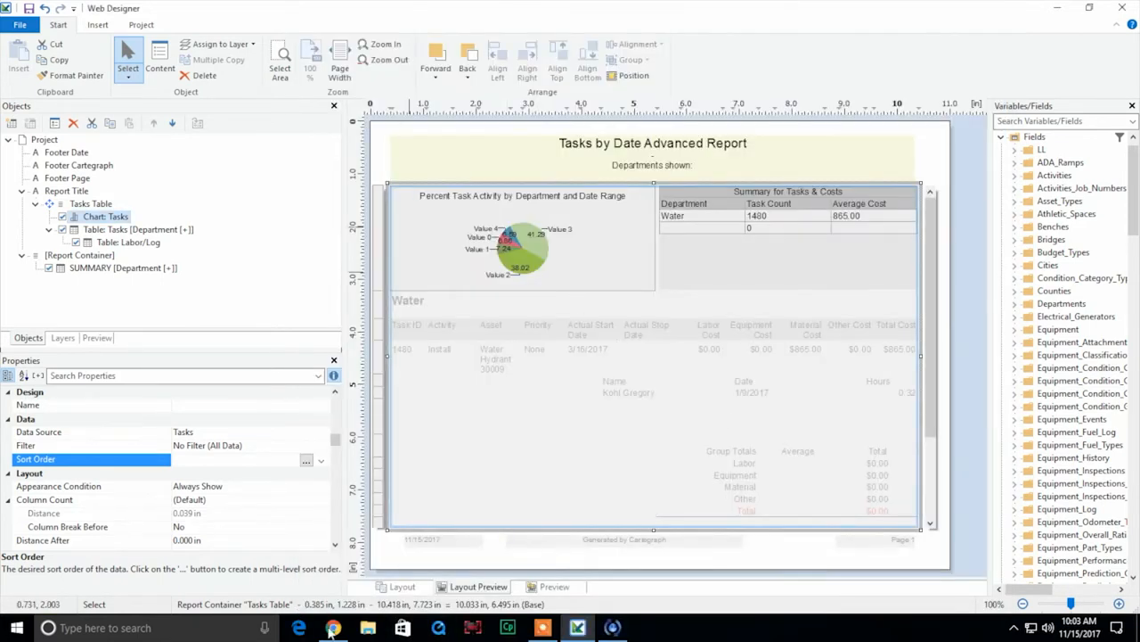
Step: Switch to Chrome and look through the Choose Department options of the Tasks by Date Advanced Video report without selecting one
click(332, 627)
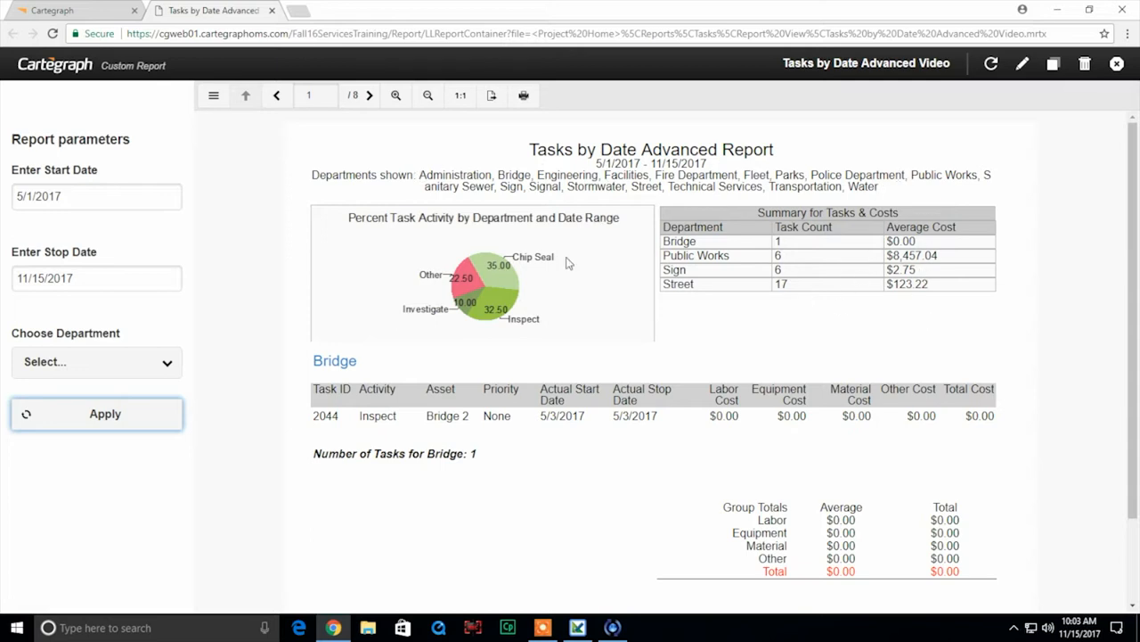
click(143, 363)
scroll(116, 465, down, 3)
scroll(116, 465, up, 3)
click(119, 366)
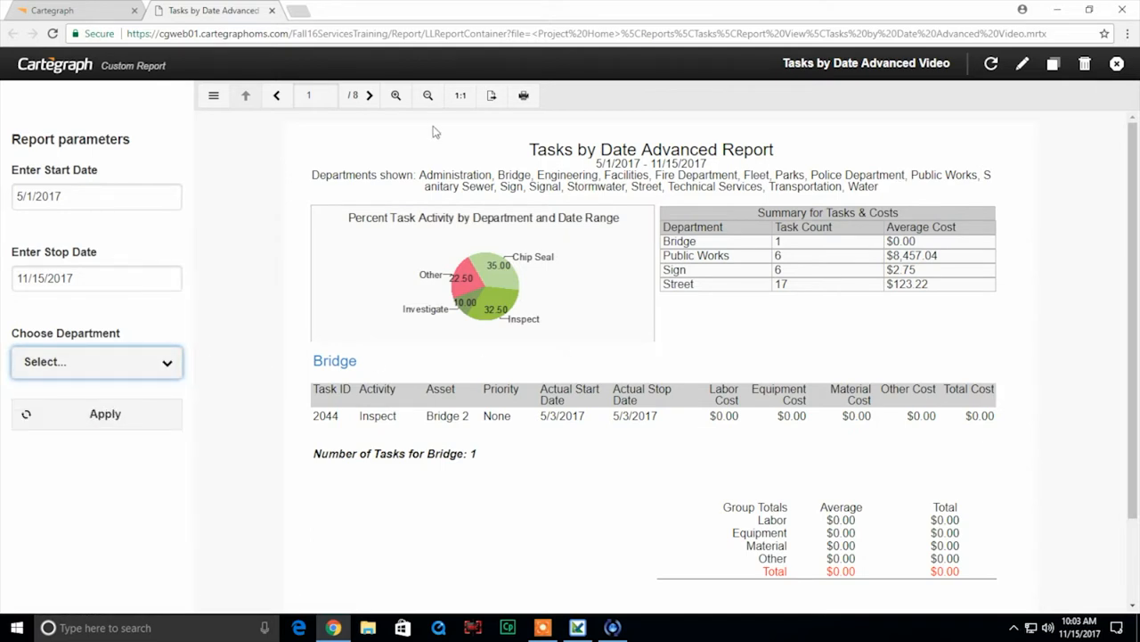
Step: Page through the report to page 8 to review the department groups and the Report Totals
click(364, 104)
click(363, 104)
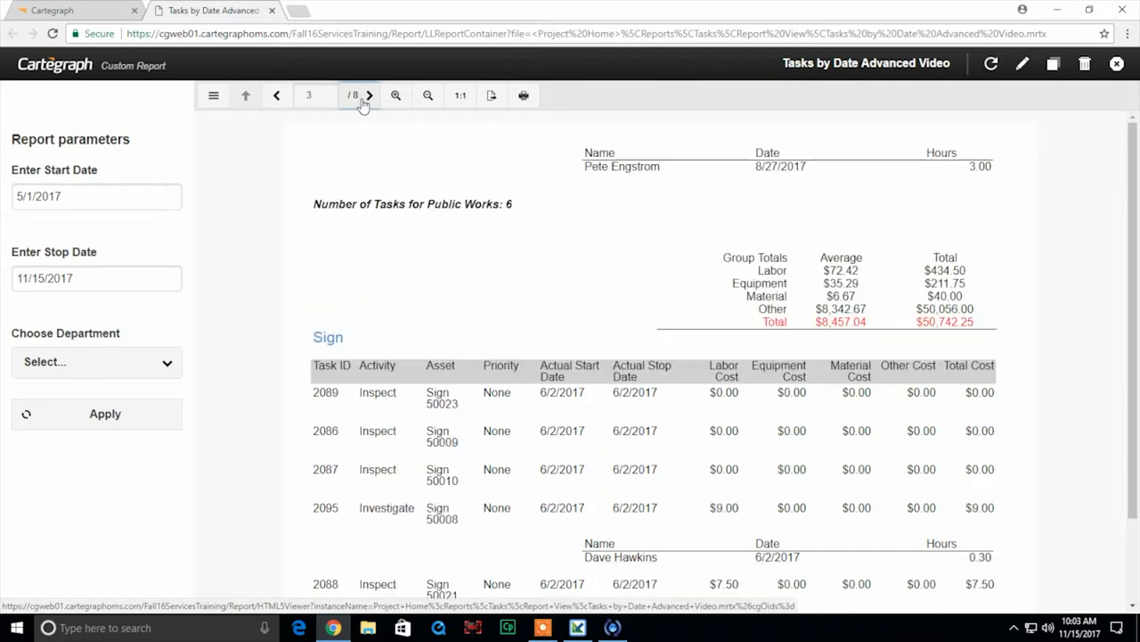
click(364, 103)
click(363, 104)
click(364, 103)
click(363, 104)
click(363, 103)
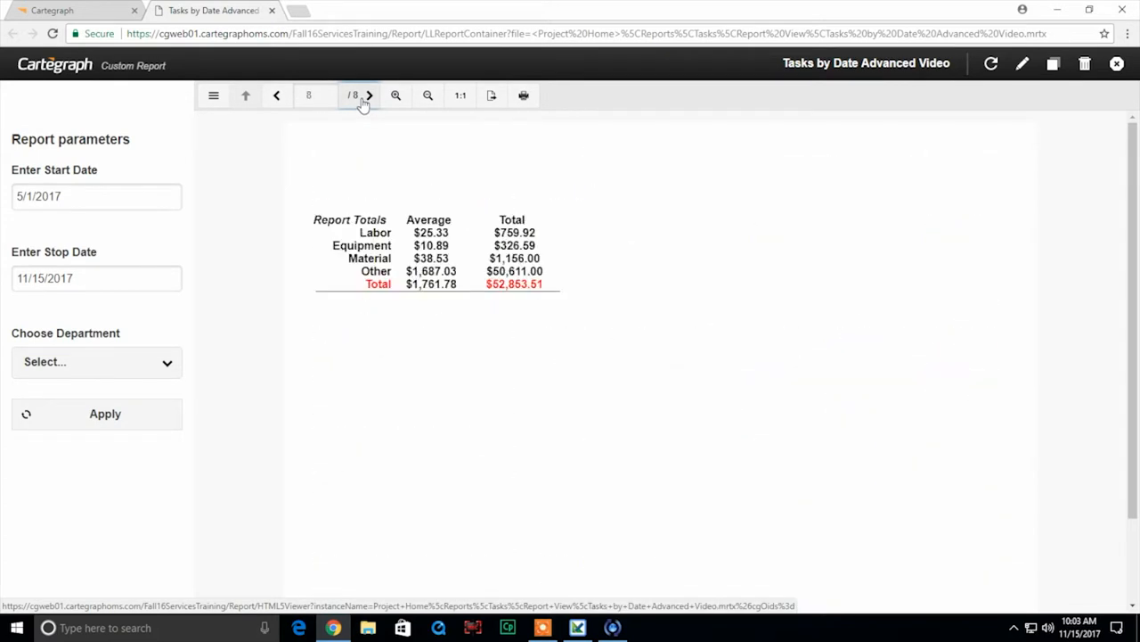
Step: Return to page 1 of the report and examine the list of departments shown under the title
click(296, 100)
text(1)
key(Return)
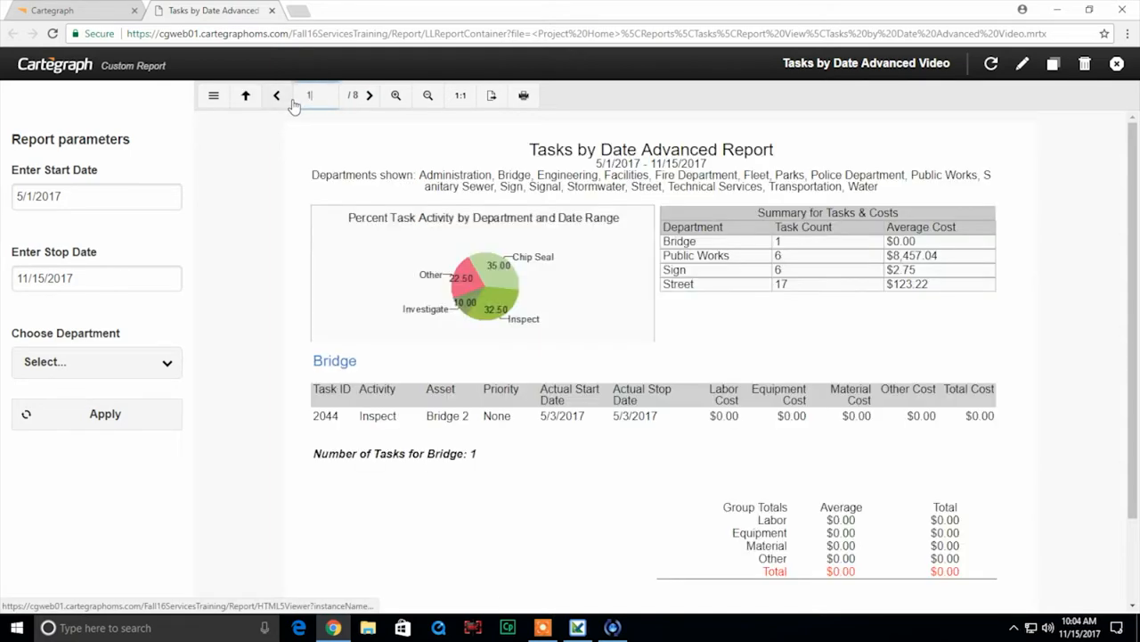
drag(417, 175, 886, 190)
click(889, 195)
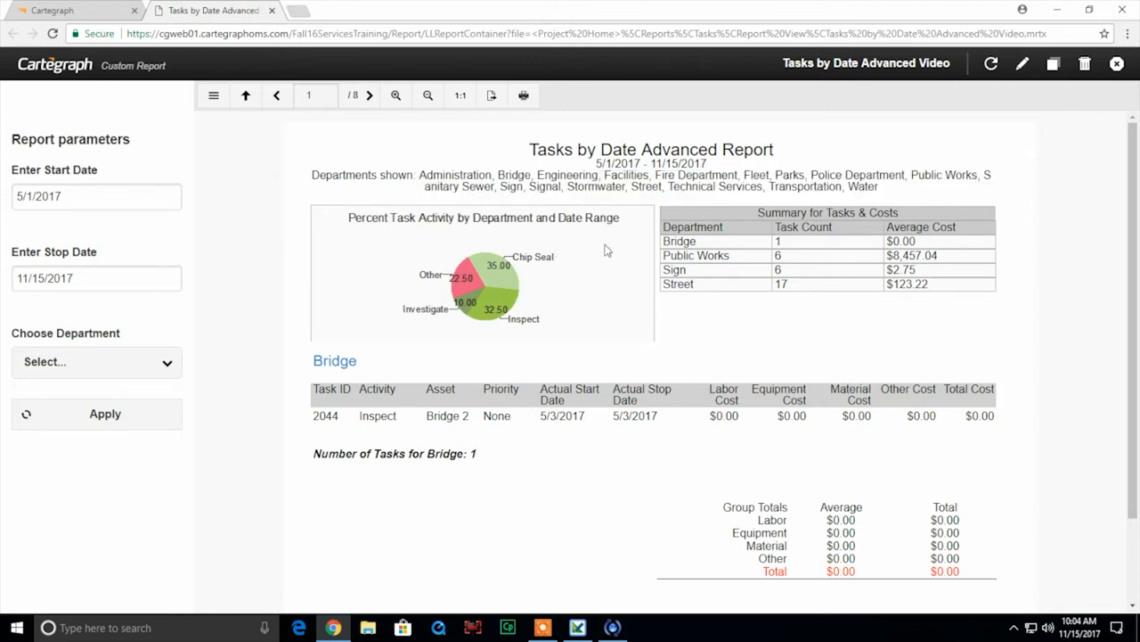